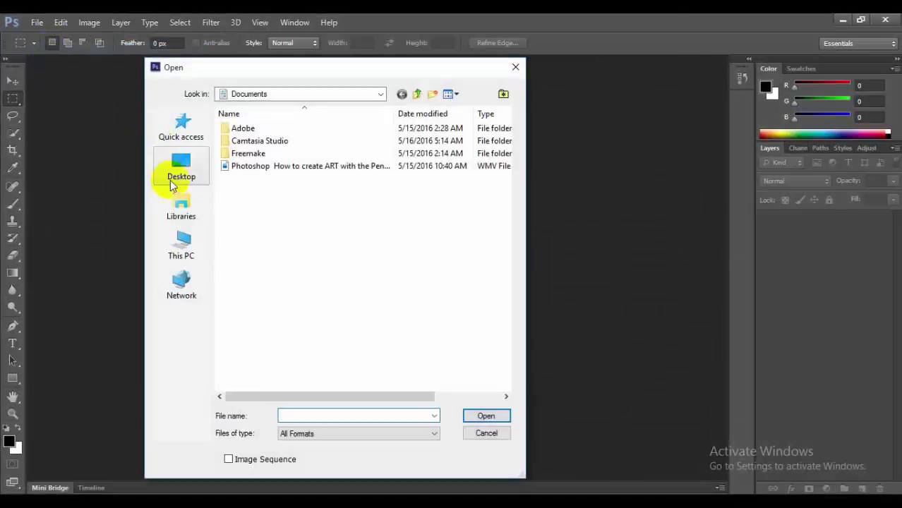
# - Open tumblr_mcf6m2TtN21re1s3qo1_500.jpg and ssssssssssss.jpg from the Desktop, leaving out the body photo
pyautogui.click(181, 166)
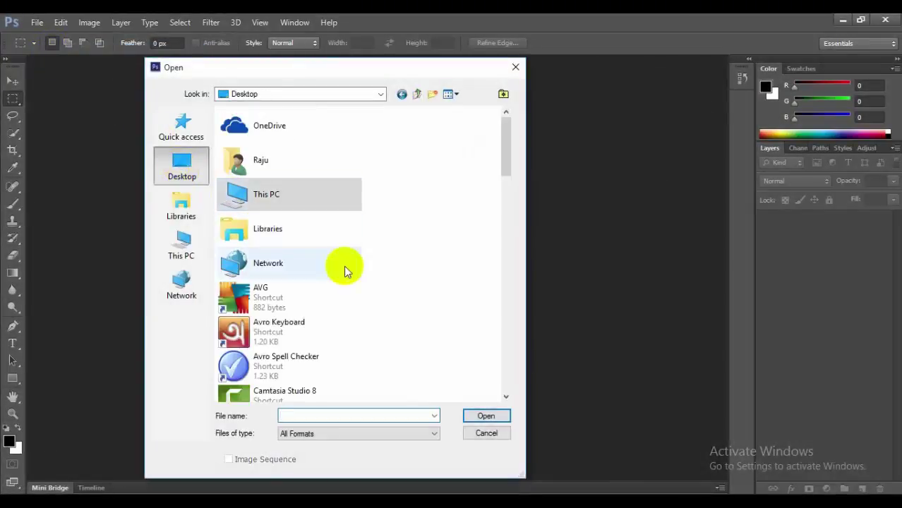
pyautogui.scroll(-2, 342, 269)
pyautogui.scroll(-3, 346, 272)
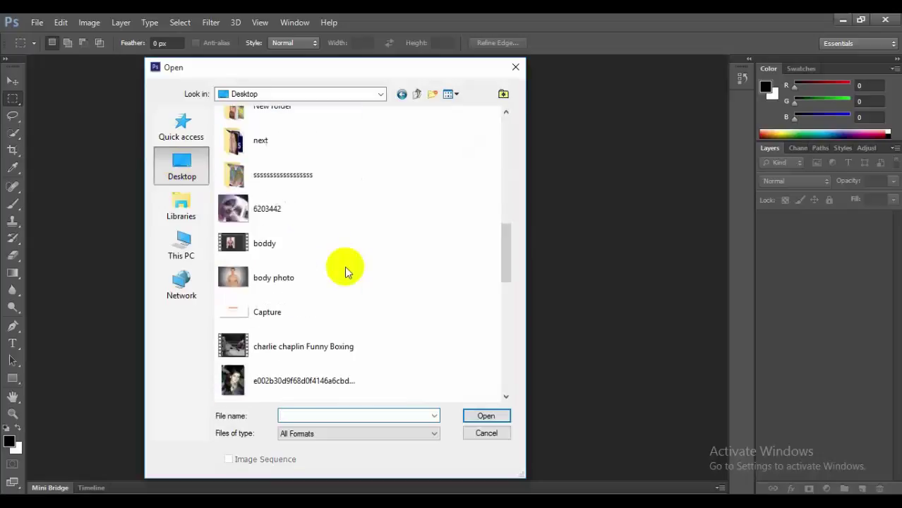
pyautogui.click(286, 279)
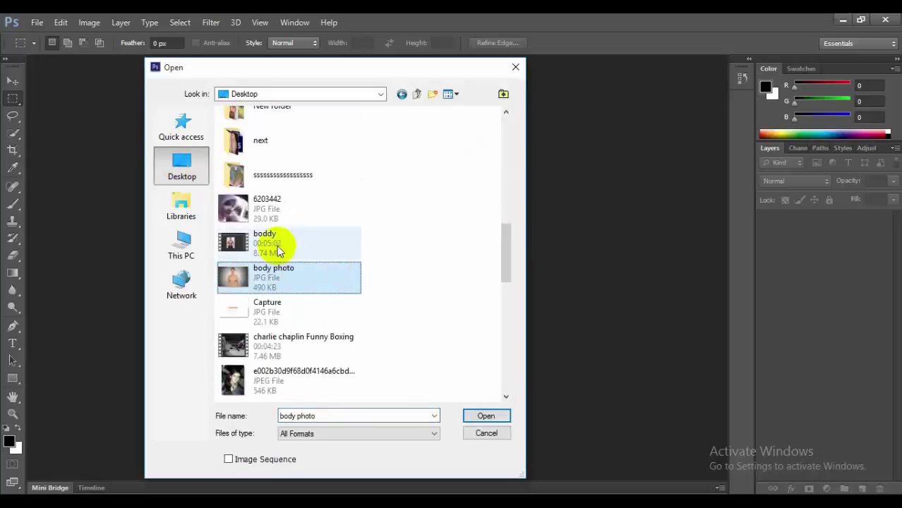
pyautogui.scroll(-1, 367, 277)
pyautogui.scroll(-2, 367, 280)
pyautogui.scroll(-3, 367, 279)
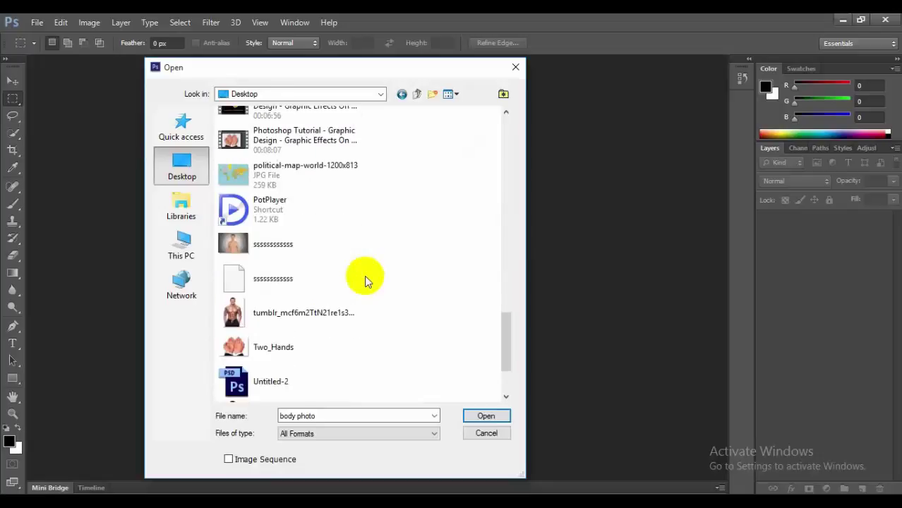
pyautogui.keyDown('ctrl'); pyautogui.click(306, 314); pyautogui.keyUp('ctrl')
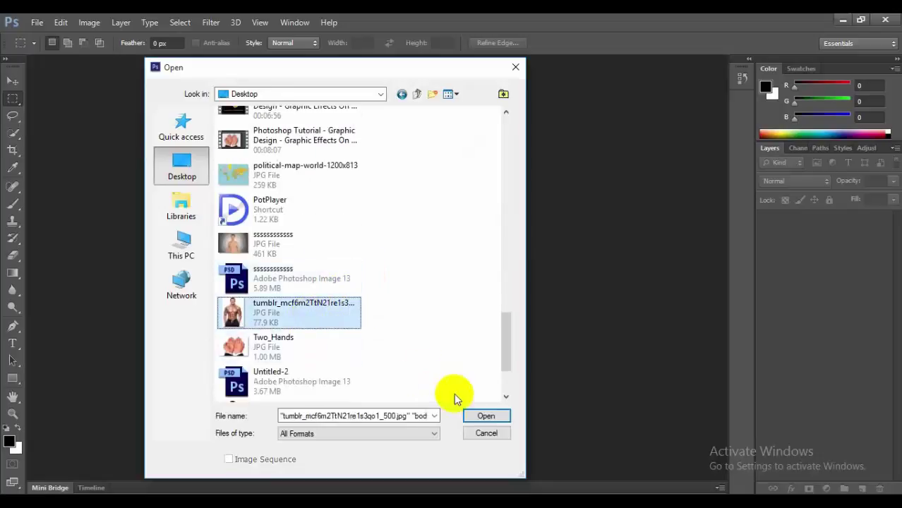
pyautogui.scroll(3, 394, 352)
pyautogui.scroll(1, 394, 352)
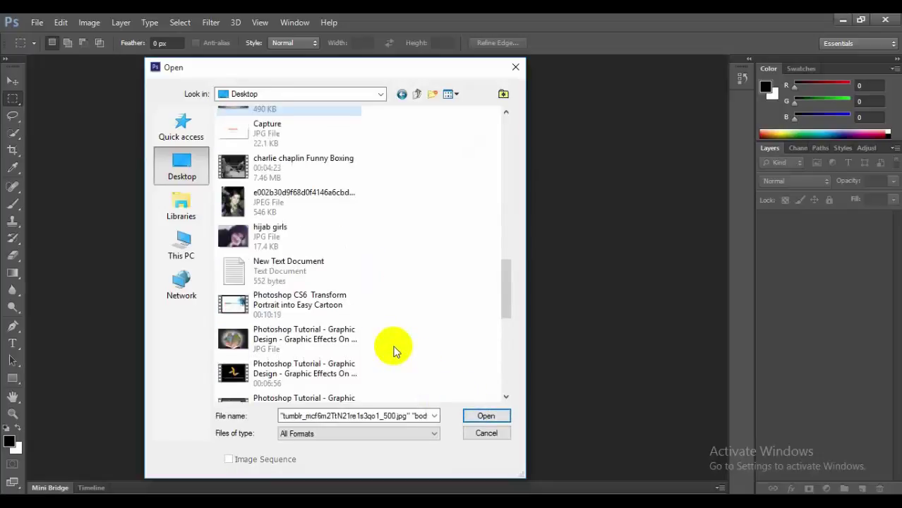
pyautogui.scroll(2, 395, 351)
pyautogui.scroll(-3, 395, 352)
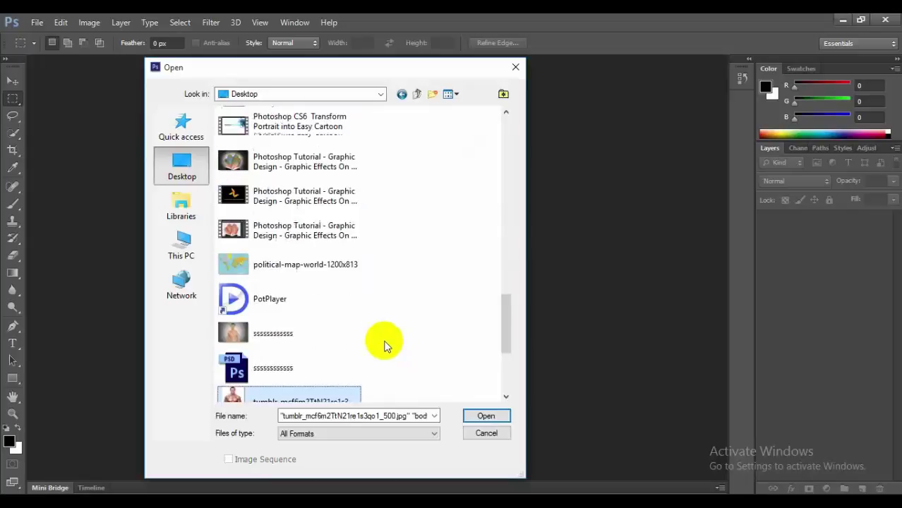
pyautogui.keyDown('ctrl'); pyautogui.click(325, 326); pyautogui.keyUp('ctrl')
pyautogui.scroll(3, 328, 318)
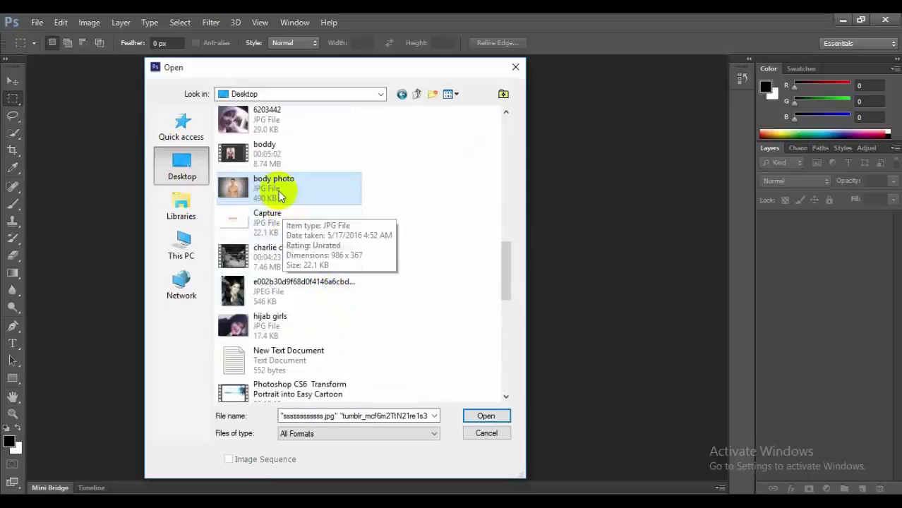
pyautogui.keyDown('ctrl'); pyautogui.click(283, 187); pyautogui.keyUp('ctrl')
pyautogui.scroll(-2, 366, 282)
pyautogui.click(485, 415)
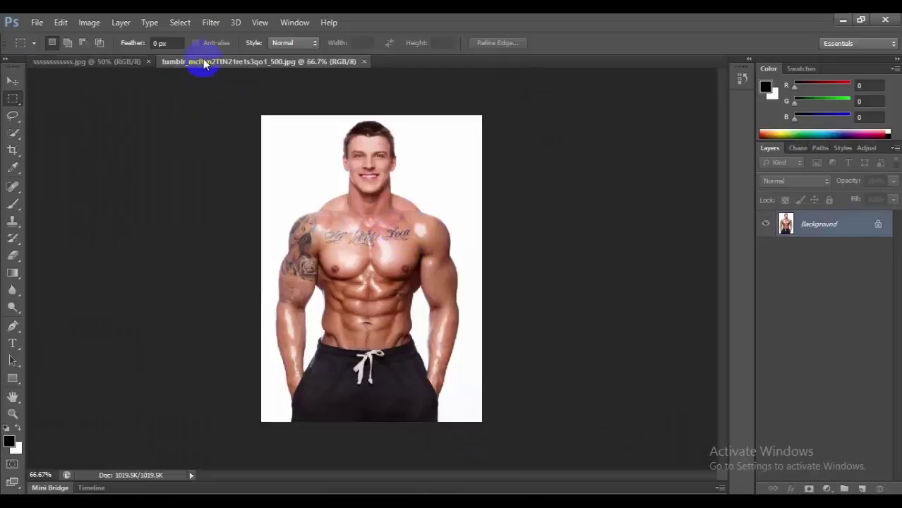
# - Move the ssssssssssss.jpg tab after the muscular photo, then return to and zoom the tumblr photo
pyautogui.click(113, 65)
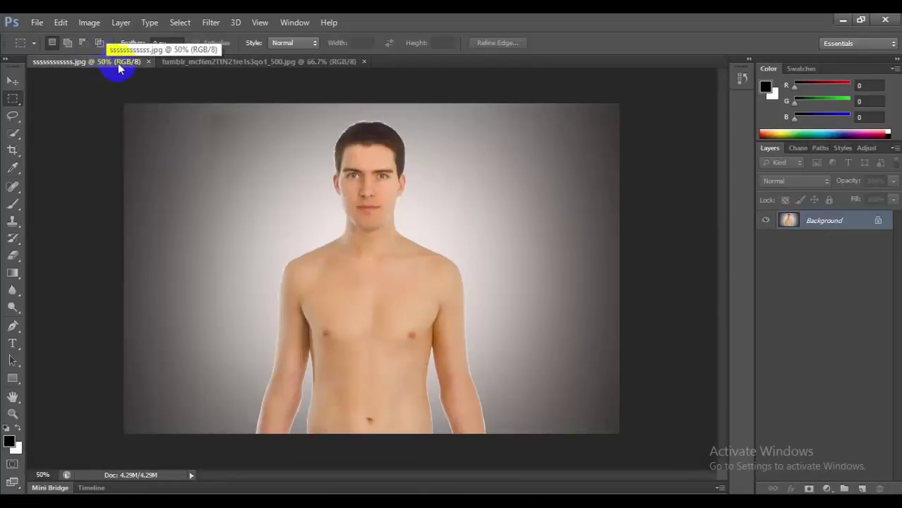
pyautogui.moveTo(118, 69)
pyautogui.mouseDown()
pyautogui.moveTo(288, 75)
pyautogui.moveTo(293, 61)
pyautogui.mouseUp()
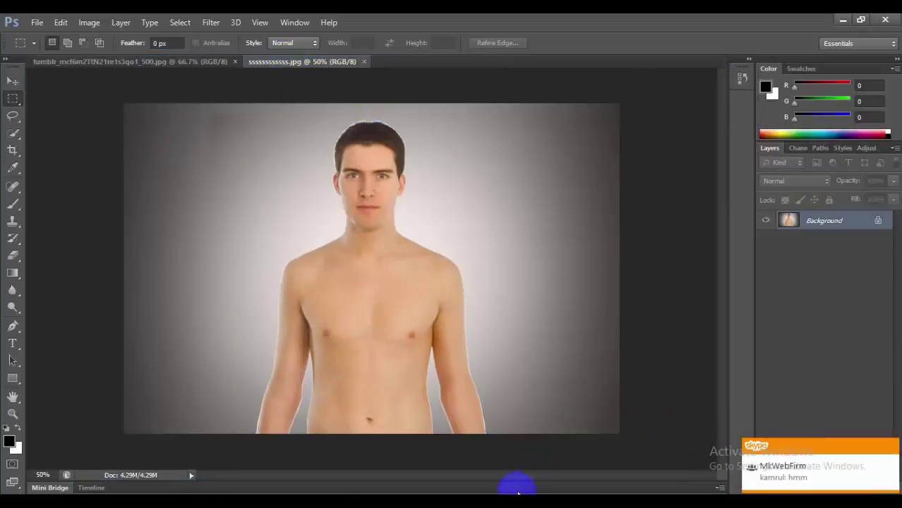
pyautogui.click(121, 62)
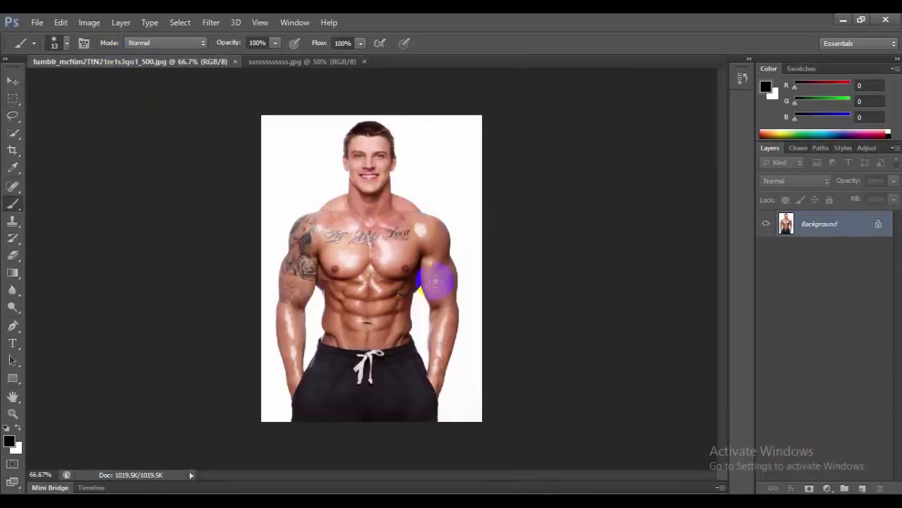
pyautogui.scroll(3, 436, 281)
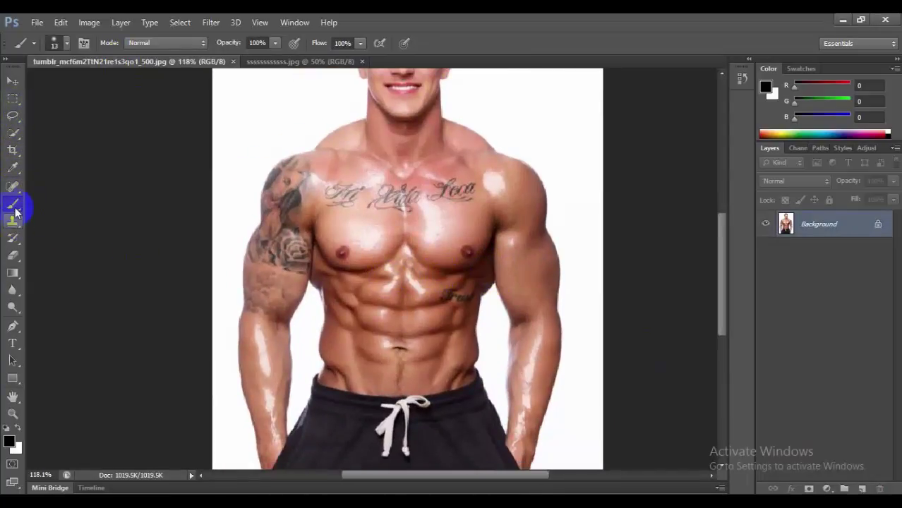
# - Bring up the Lasso tool flyout to reach the Polygonal Lasso
pyautogui.click(14, 254)
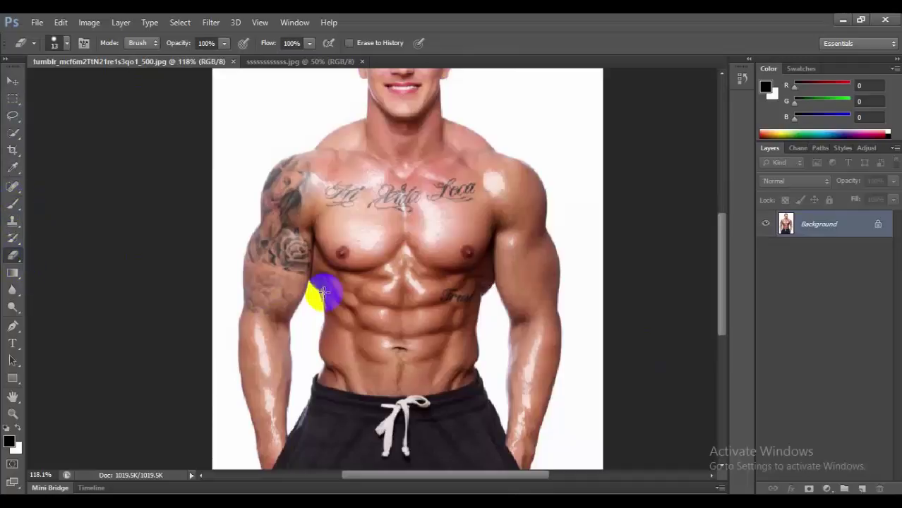
pyautogui.click(13, 167)
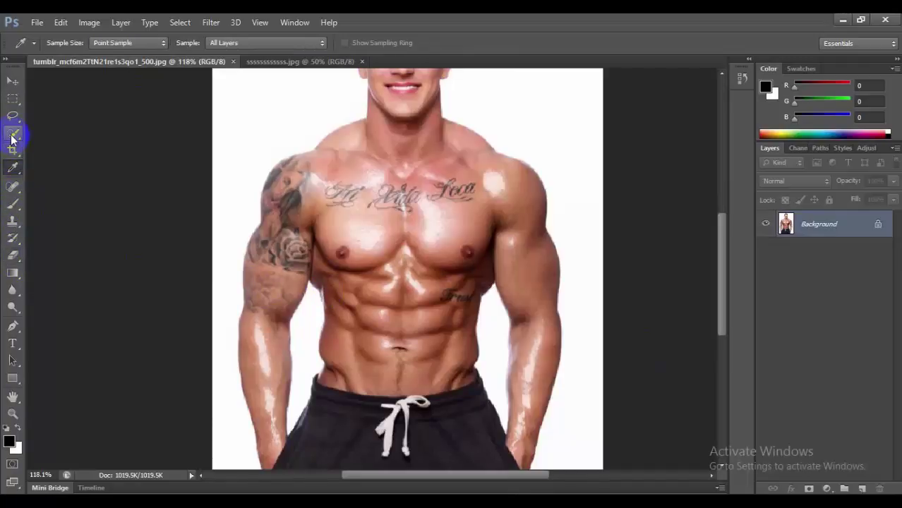
pyautogui.click(11, 139)
pyautogui.click(12, 115)
# - Trace the muscular chest and abs, chest to waistband, with the Polygonal Lasso
pyautogui.click(71, 128)
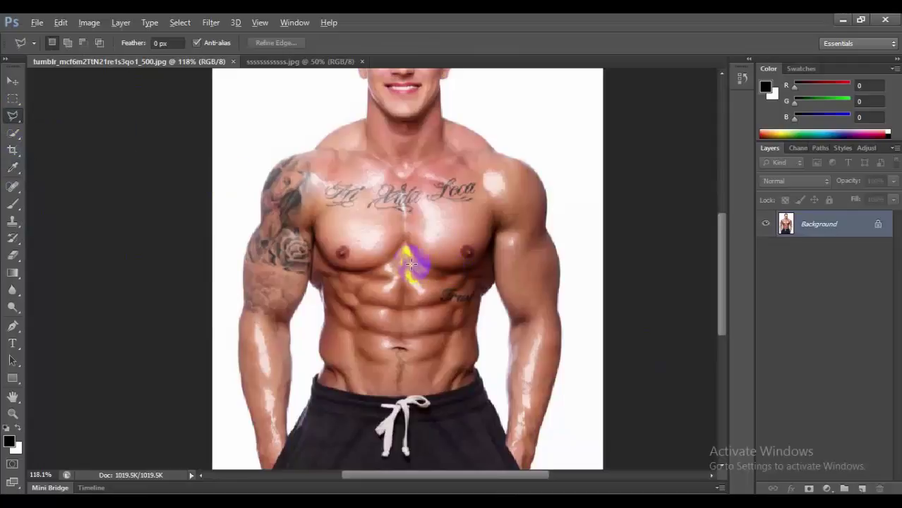
pyautogui.scroll(3, 411, 263)
pyautogui.click(334, 181)
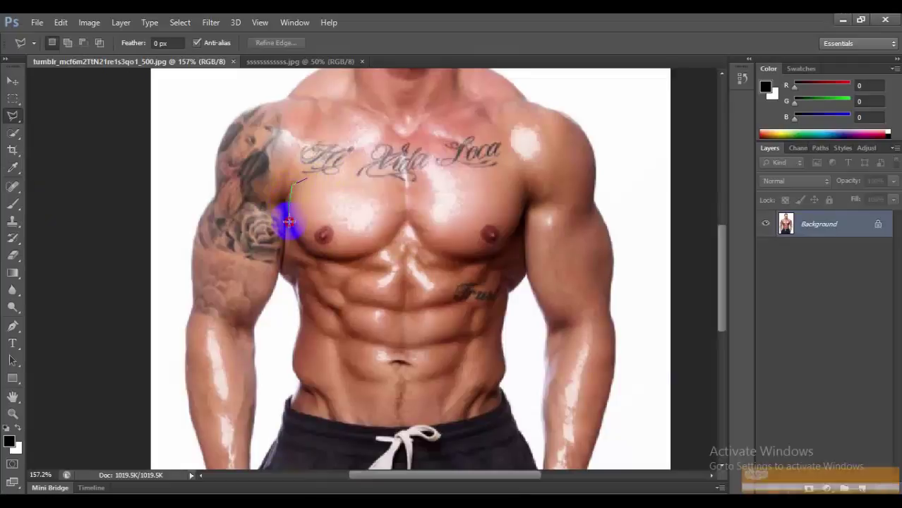
pyautogui.click(300, 281)
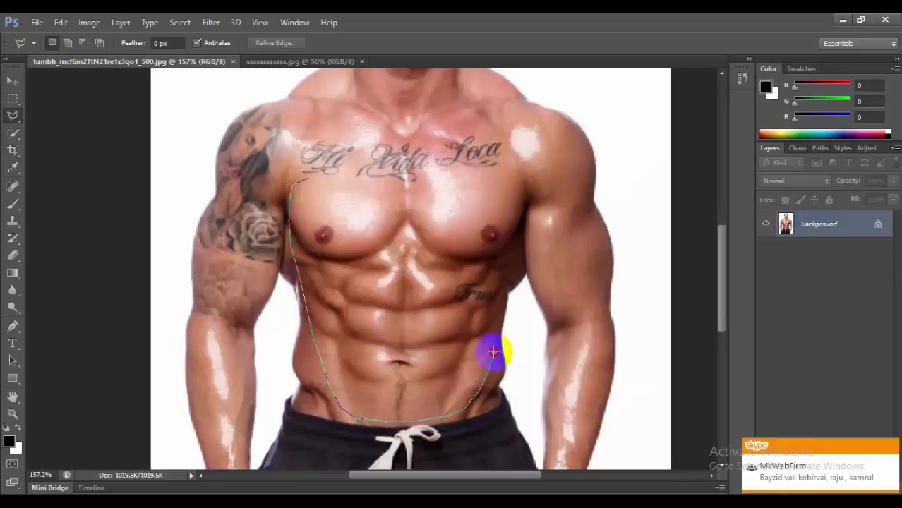
pyautogui.click(500, 323)
pyautogui.click(507, 303)
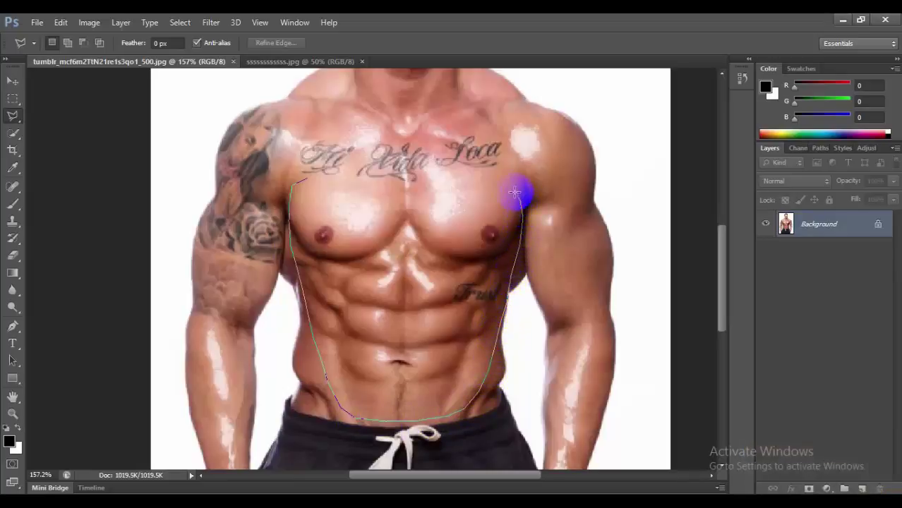
pyautogui.click(459, 171)
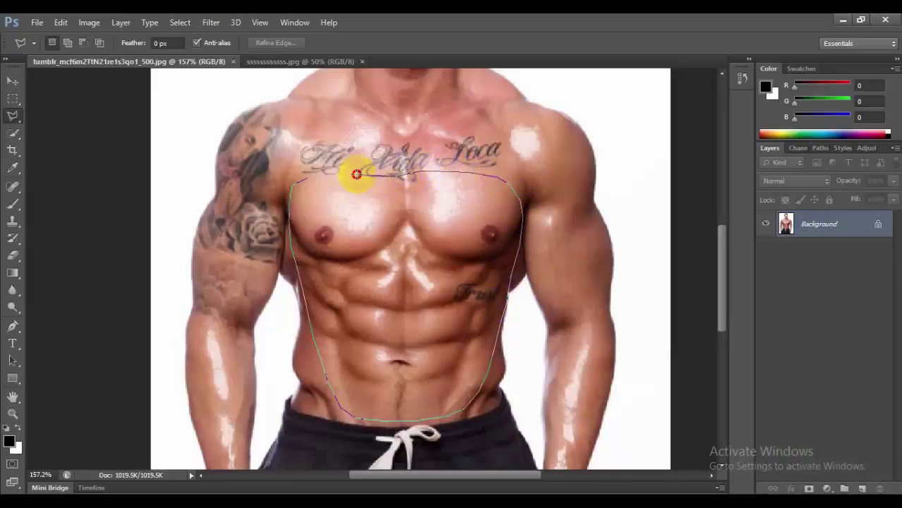
pyautogui.click(308, 181)
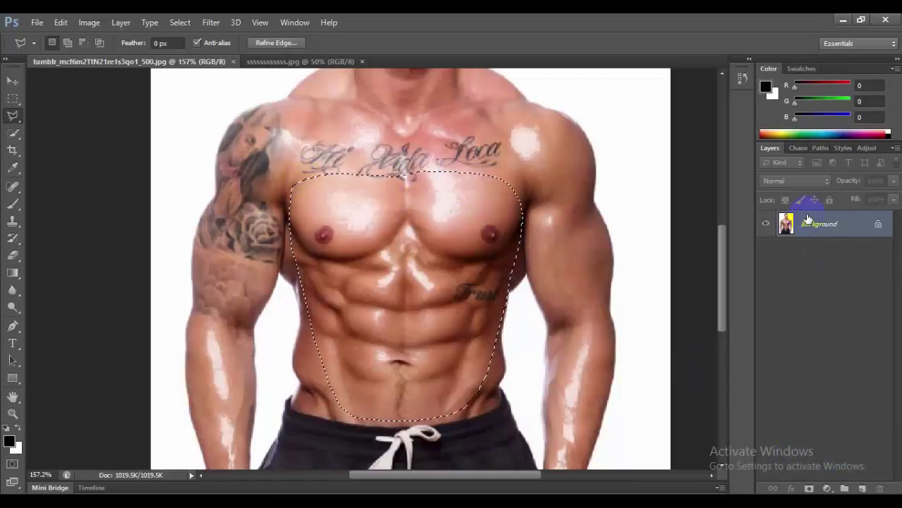
# - Copy the selected torso onto a new Layer 1 with Ctrl+J, undoing an accidental empty layer
pyautogui.click(858, 488)
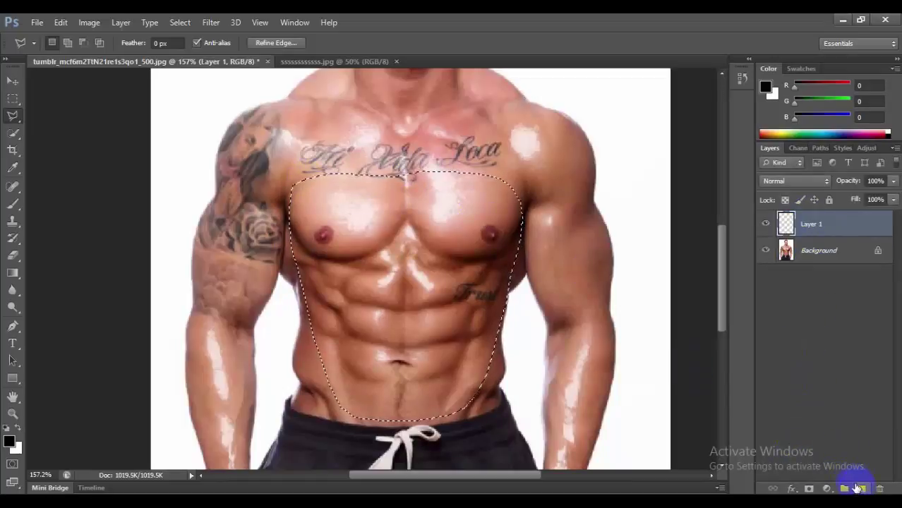
pyautogui.hotkey('ctrl', 'z')
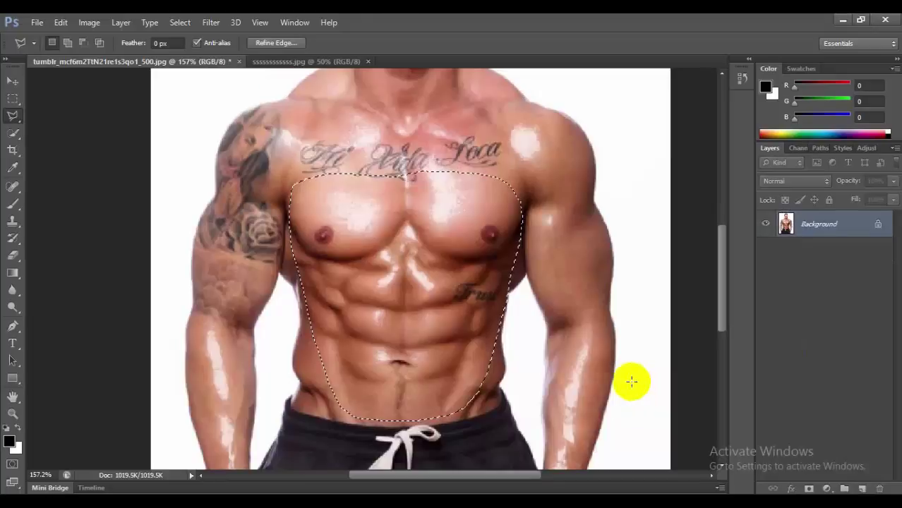
pyautogui.hotkey('ctrl', 'j')
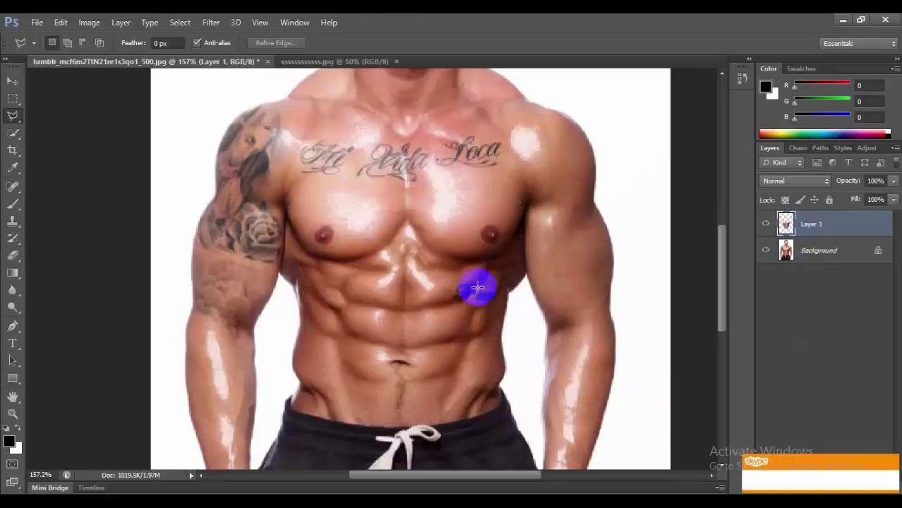
pyautogui.click(13, 82)
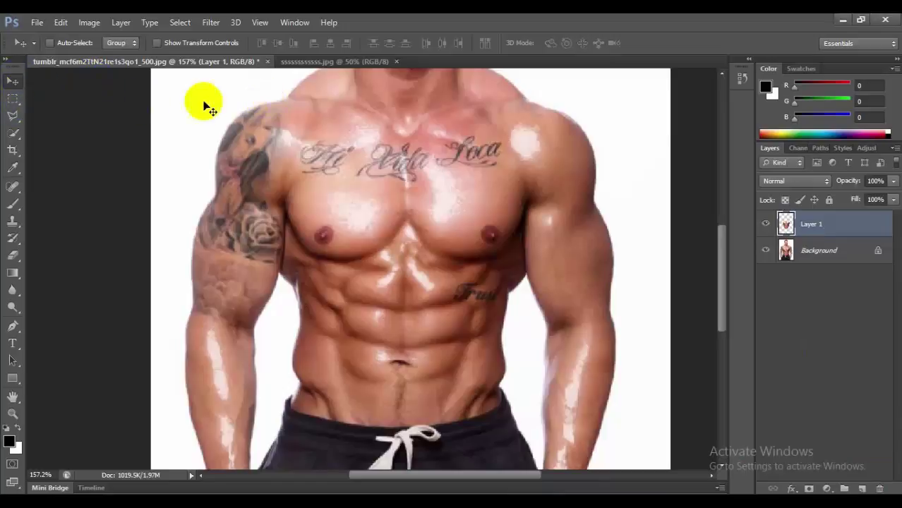
# - Drag Layer 1 into ssssssssssss.jpg and position the abs over the slim man's stomach
pyautogui.moveTo(356, 284)
pyautogui.mouseDown()
pyautogui.moveTo(324, 62)
pyautogui.moveTo(365, 339)
pyautogui.mouseUp()
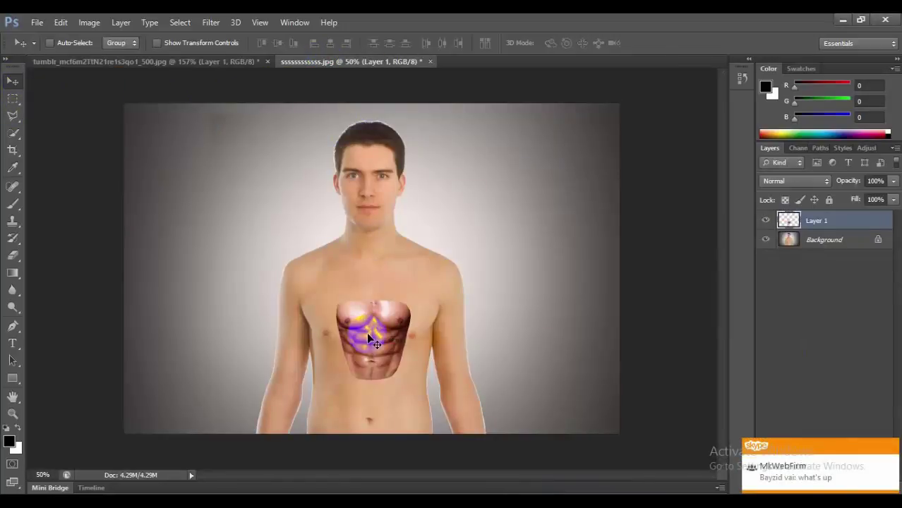
pyautogui.scroll(2, 366, 332)
pyautogui.scroll(1, 364, 303)
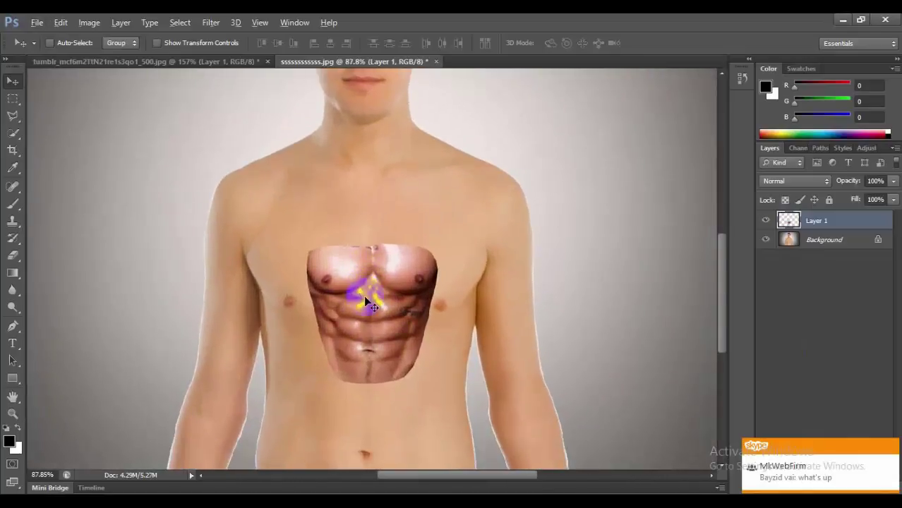
pyautogui.scroll(1, 366, 302)
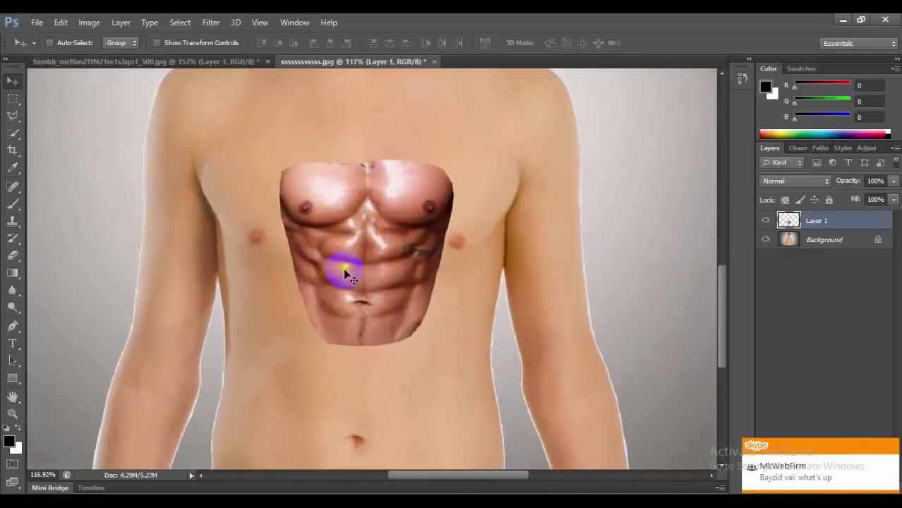
pyautogui.moveTo(346, 270); pyautogui.dragTo(339, 388)
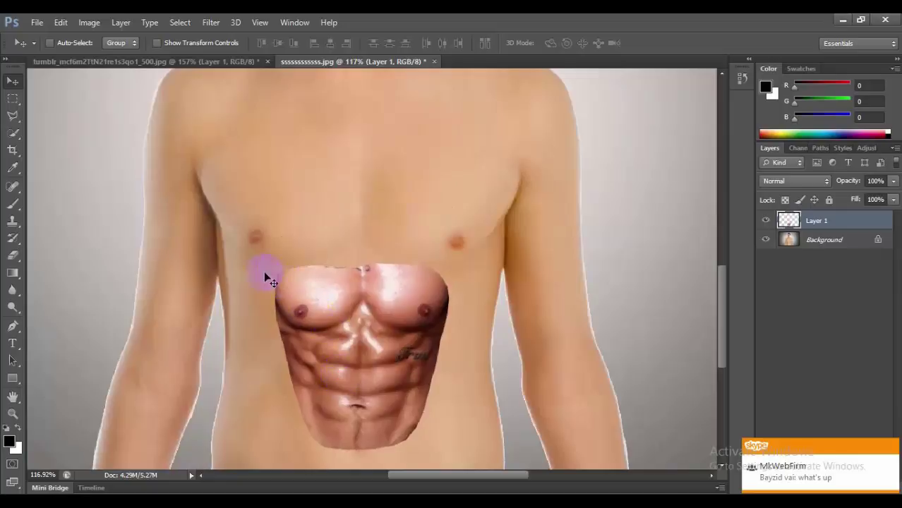
pyautogui.click(379, 311)
# - Start Free Transform on Layer 1 and lower its fill to 26%
pyautogui.click(156, 43)
pyautogui.moveTo(273, 261); pyautogui.dragTo(231, 193)
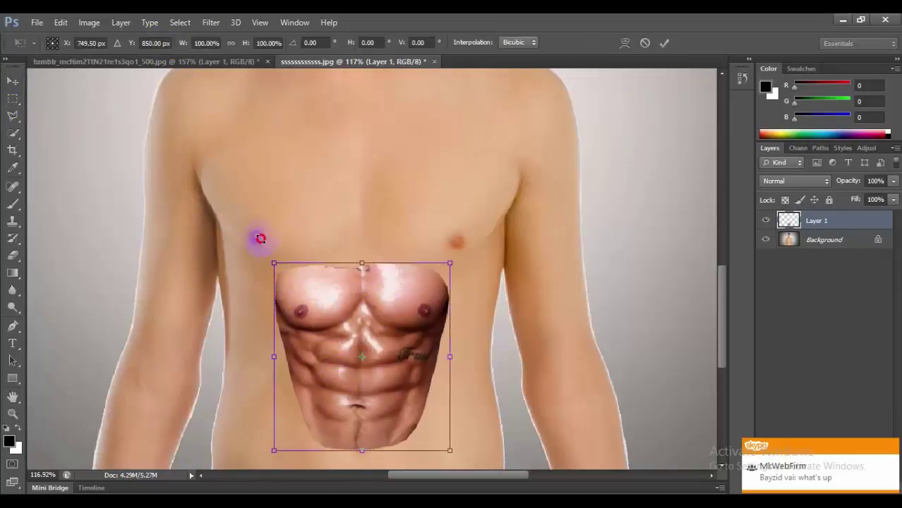
pyautogui.click(877, 199)
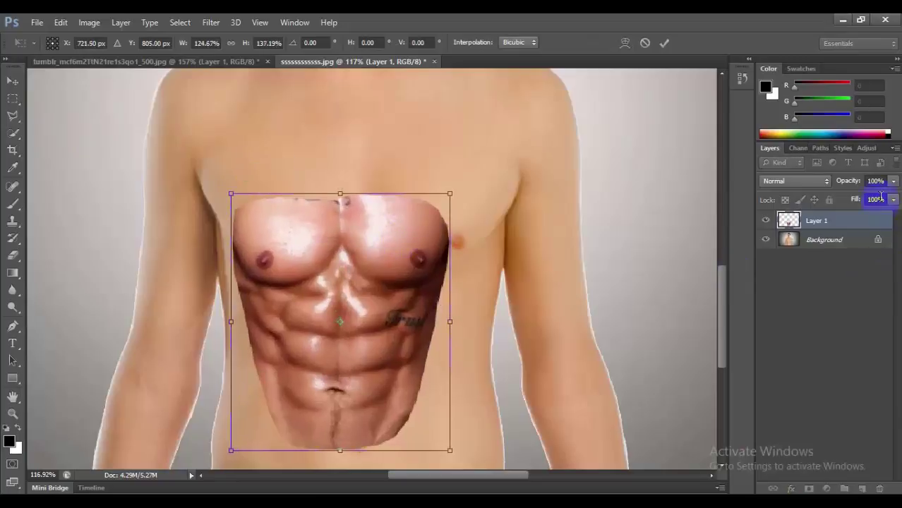
pyautogui.click(892, 200)
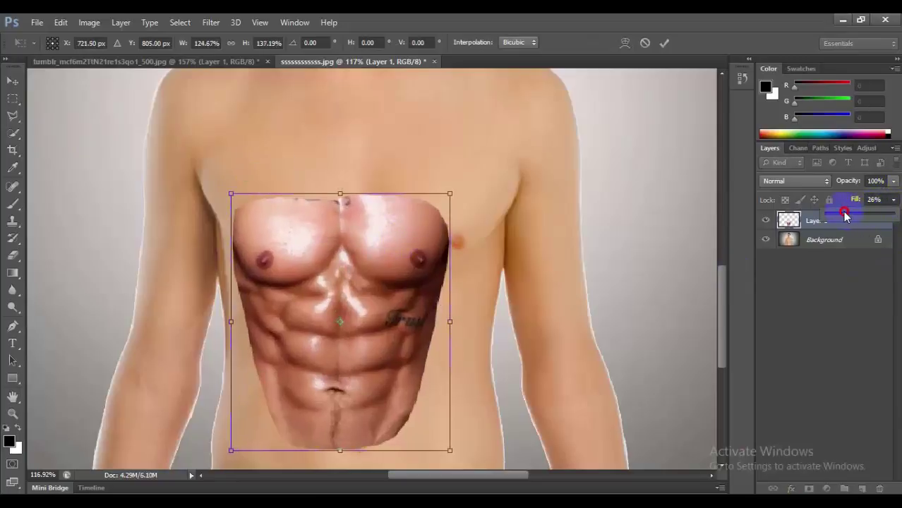
pyautogui.moveTo(845, 215); pyautogui.dragTo(843, 215)
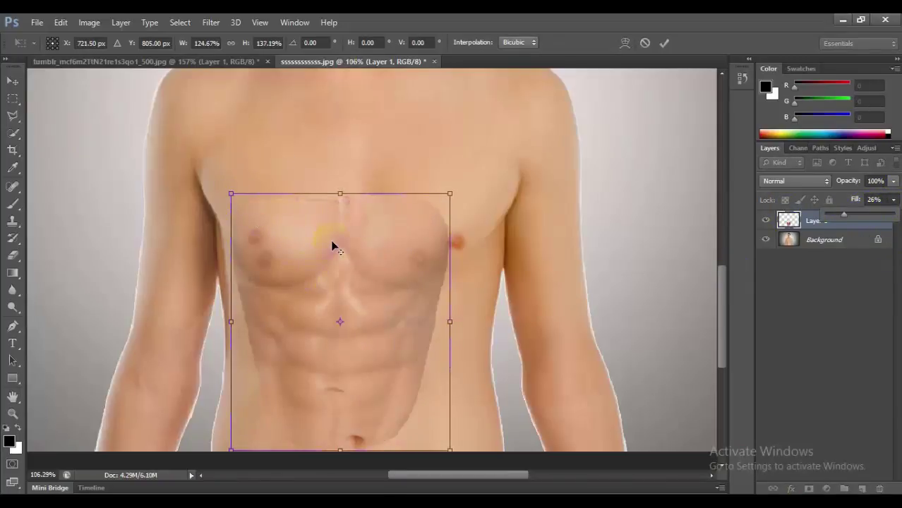
# - Stretch the abs to 157.71% width and 209.92% height over the torso and commit
pyautogui.scroll(-2, 331, 239)
pyautogui.moveTo(256, 207); pyautogui.dragTo(246, 188)
pyautogui.moveTo(424, 186); pyautogui.dragTo(453, 191)
pyautogui.moveTo(350, 394); pyautogui.dragTo(360, 422)
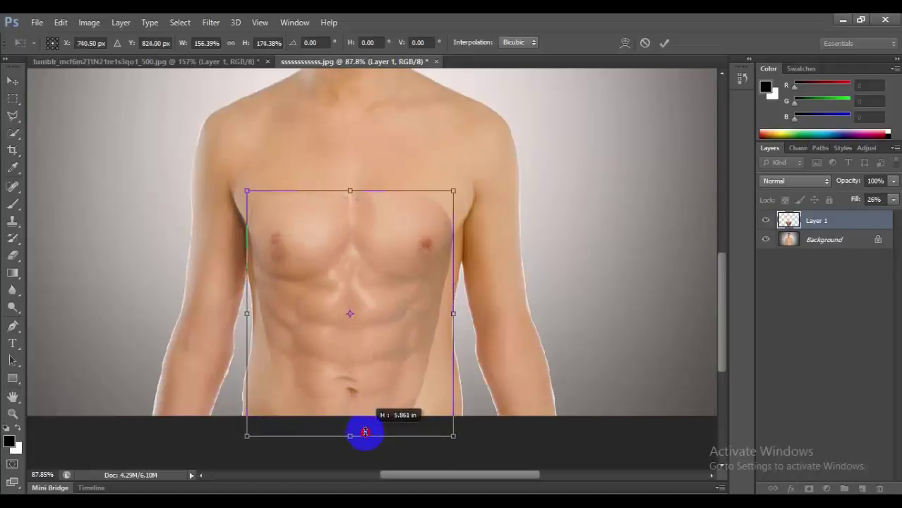
pyautogui.moveTo(360, 422); pyautogui.dragTo(360, 436)
pyautogui.moveTo(347, 189); pyautogui.dragTo(345, 164)
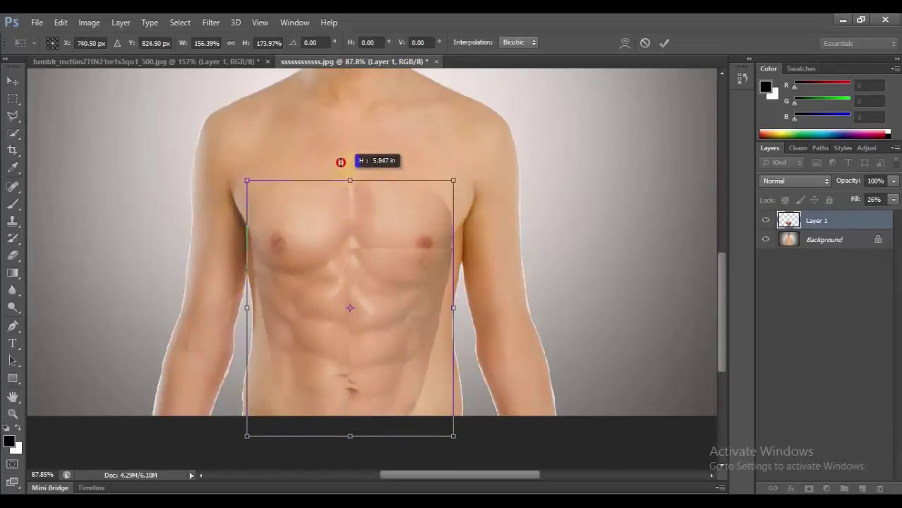
pyautogui.scroll(-2, 353, 281)
pyautogui.moveTo(350, 389)
pyautogui.mouseDown()
pyautogui.moveTo(340, 376)
pyautogui.moveTo(345, 411)
pyautogui.moveTo(357, 420)
pyautogui.mouseUp()
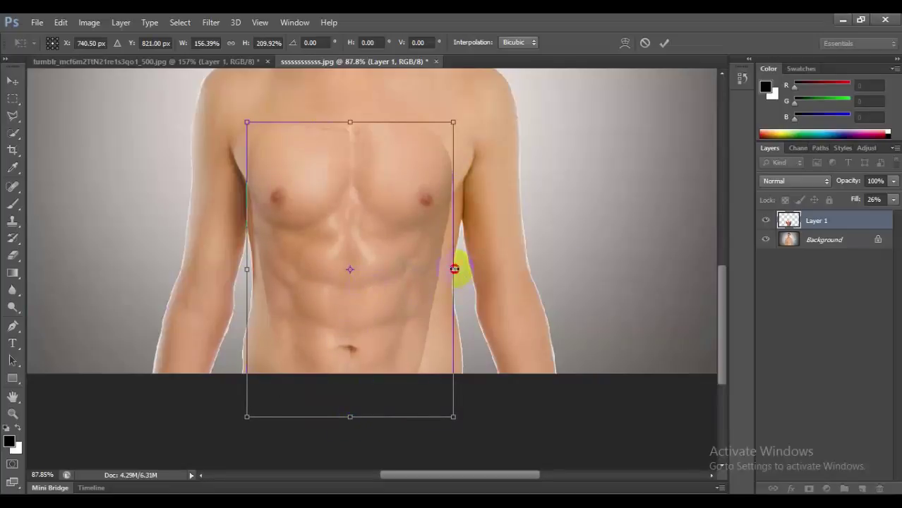
pyautogui.moveTo(453, 269)
pyautogui.mouseDown()
pyautogui.moveTo(468, 268)
pyautogui.moveTo(456, 267)
pyautogui.mouseUp()
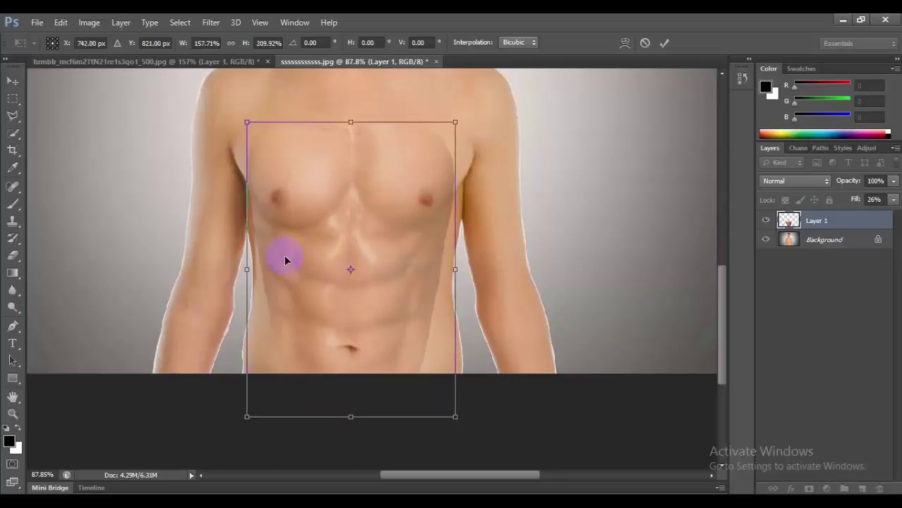
pyautogui.click(664, 44)
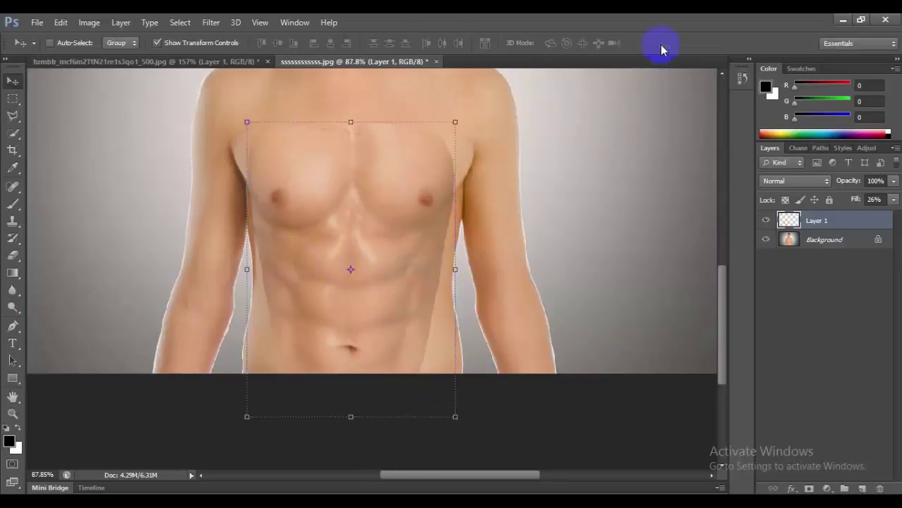
# - Drag Layer 1's Fill slider back up to 100%
pyautogui.click(890, 201)
pyautogui.moveTo(860, 214); pyautogui.dragTo(858, 217)
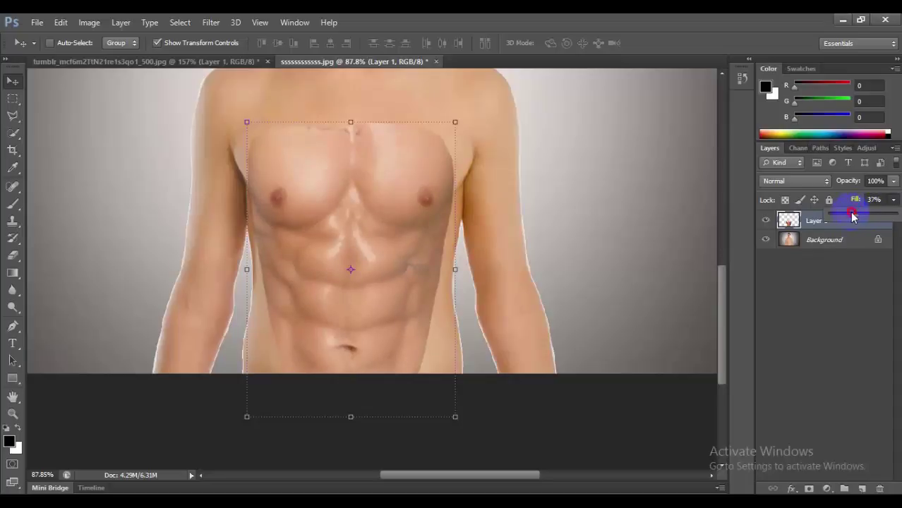
pyautogui.moveTo(883, 217); pyautogui.dragTo(897, 216)
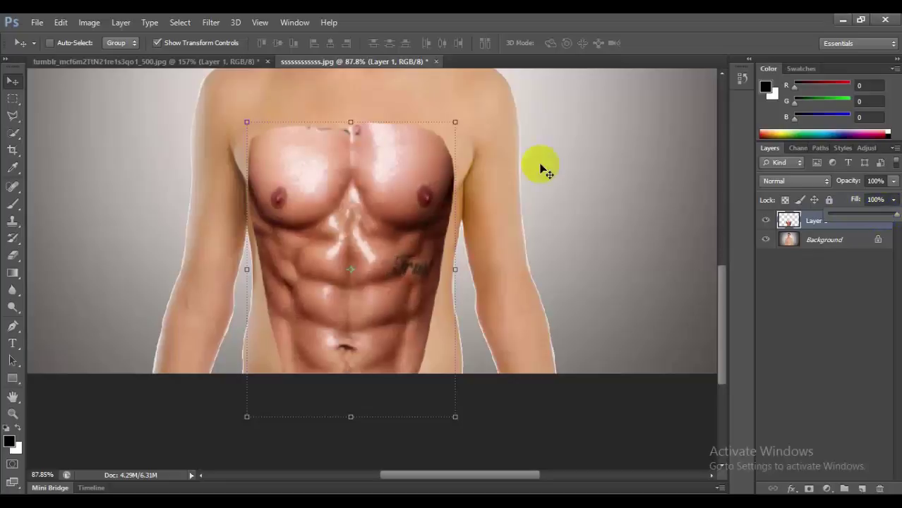
pyautogui.click(179, 22)
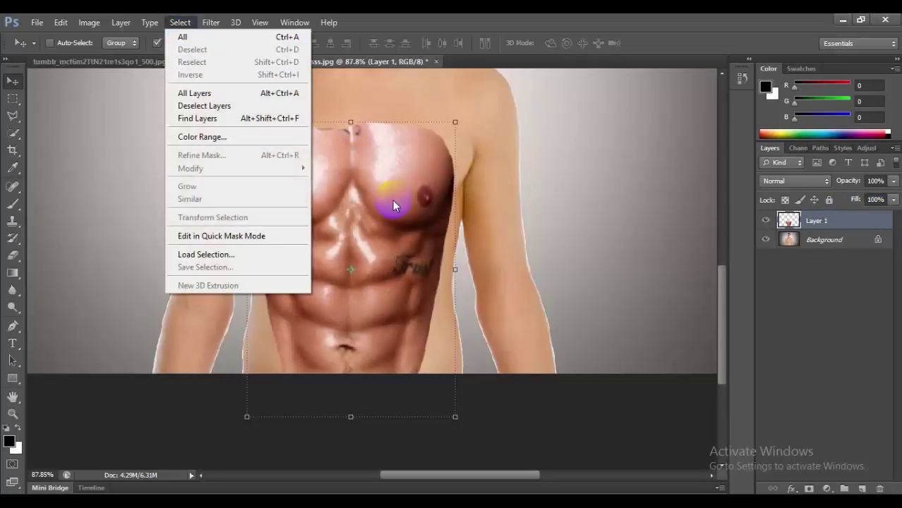
# - Apply a Curves adjustment to Layer 1 raising input 93 to output 132
pyautogui.click(346, 201)
pyautogui.click(123, 27)
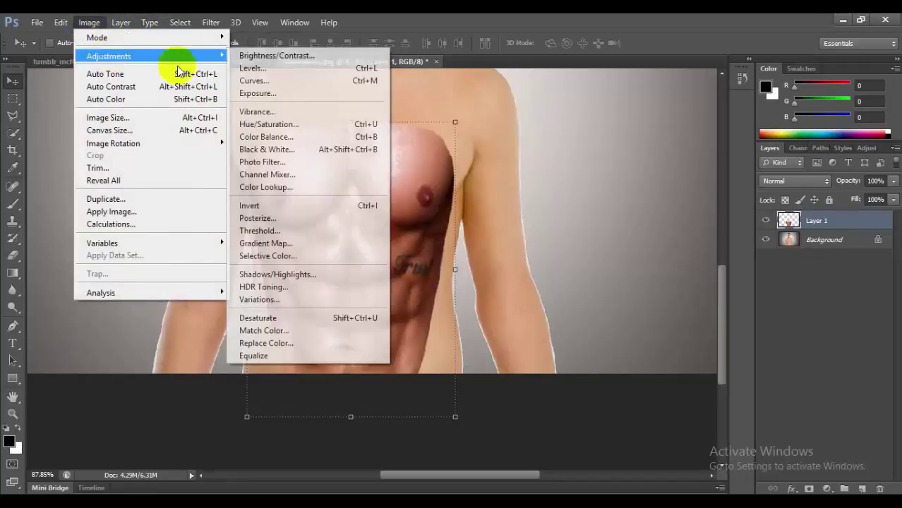
pyautogui.moveTo(108, 56)
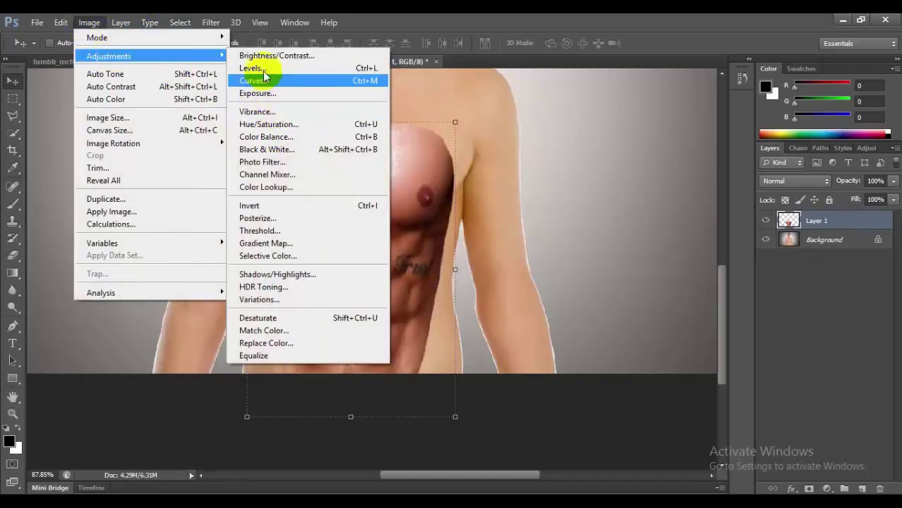
pyautogui.click(255, 82)
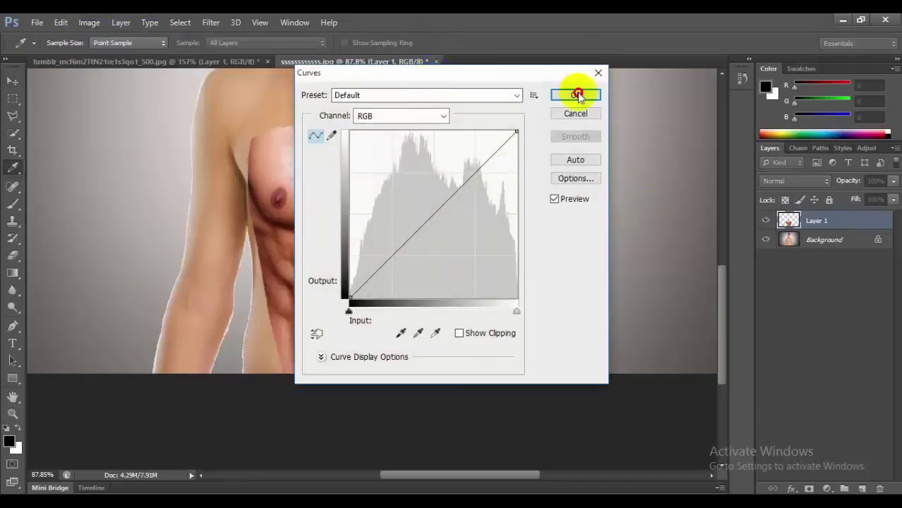
pyautogui.moveTo(557, 67); pyautogui.dragTo(806, 106)
pyautogui.moveTo(681, 248)
pyautogui.mouseDown()
pyautogui.moveTo(664, 232)
pyautogui.moveTo(664, 247)
pyautogui.mouseUp()
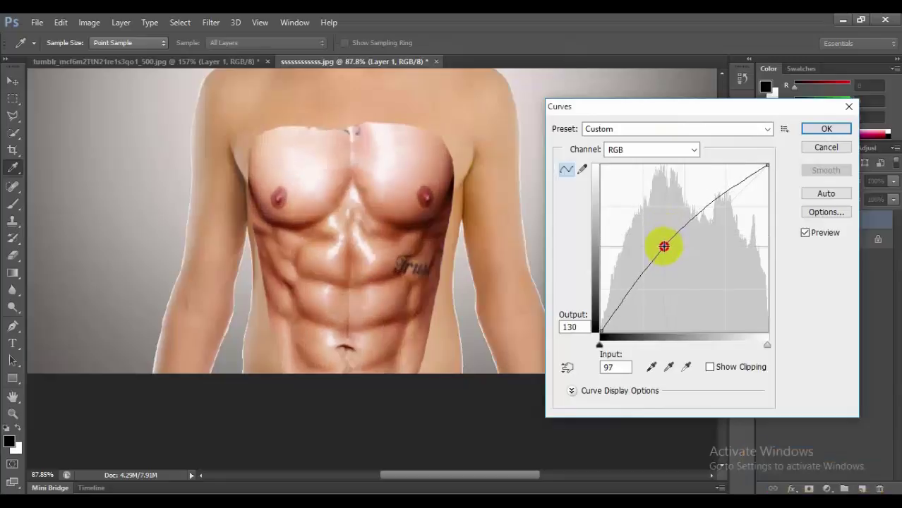
pyautogui.click(826, 128)
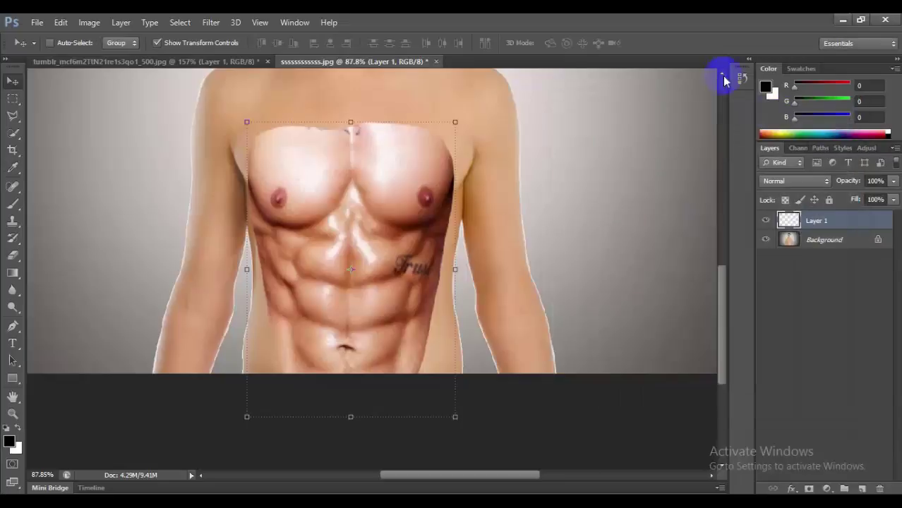
# - Set the Brush tool to 31% opacity and 7 px size
pyautogui.click(14, 205)
pyautogui.scroll(2, 252, 174)
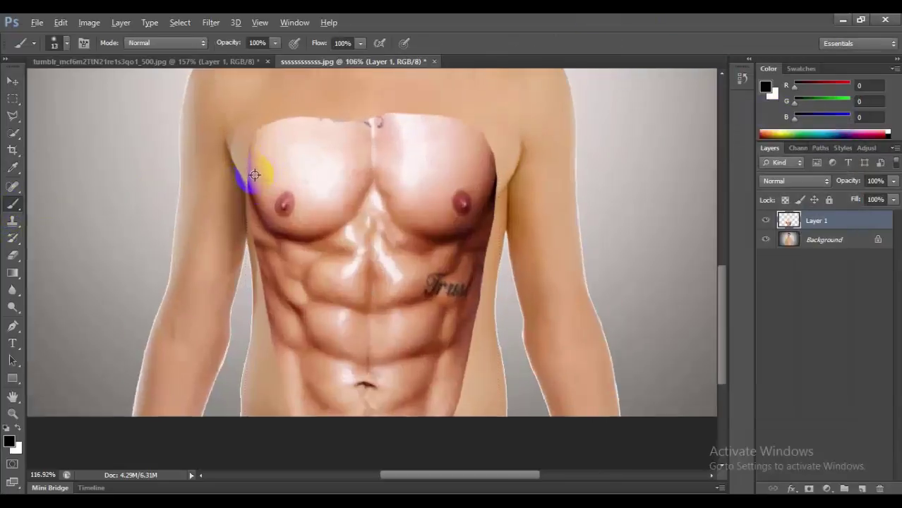
pyautogui.scroll(2, 252, 173)
pyautogui.rightClick(276, 151)
pyautogui.click(276, 44)
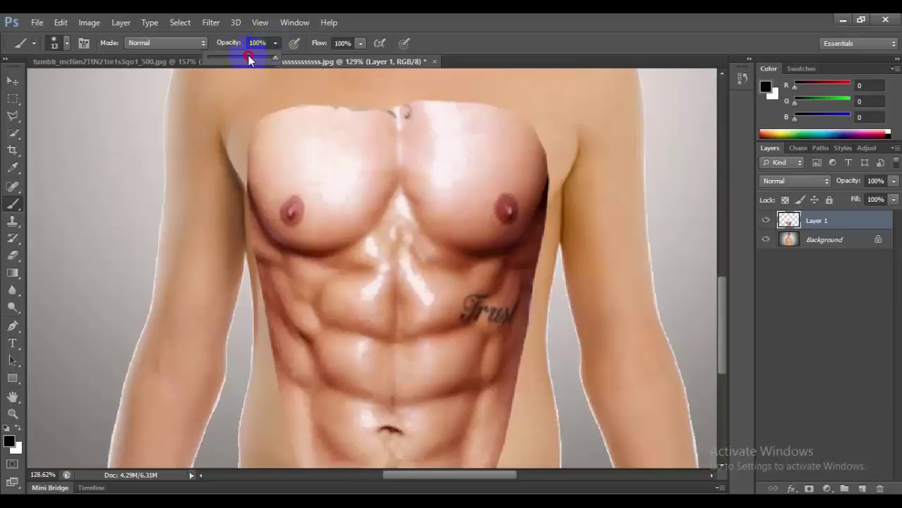
pyautogui.rightClick(296, 115)
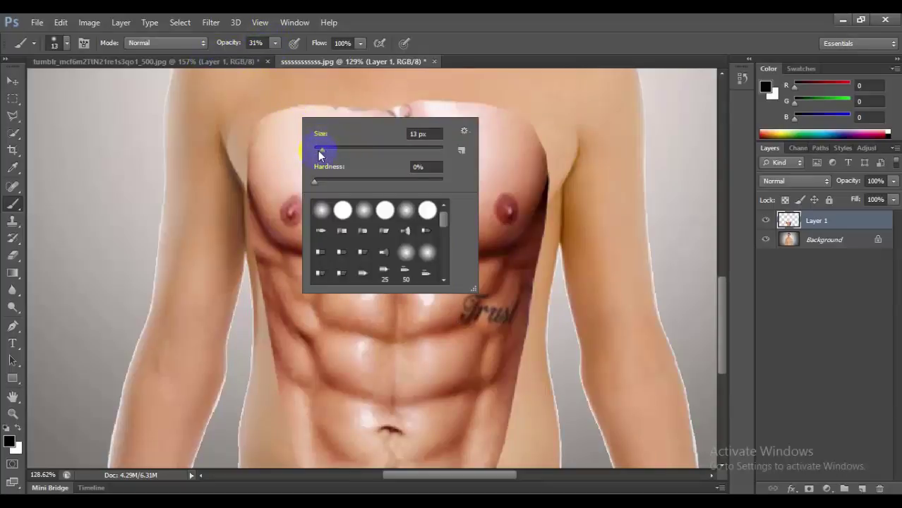
pyautogui.moveTo(318, 152); pyautogui.dragTo(291, 136)
pyautogui.click(261, 117)
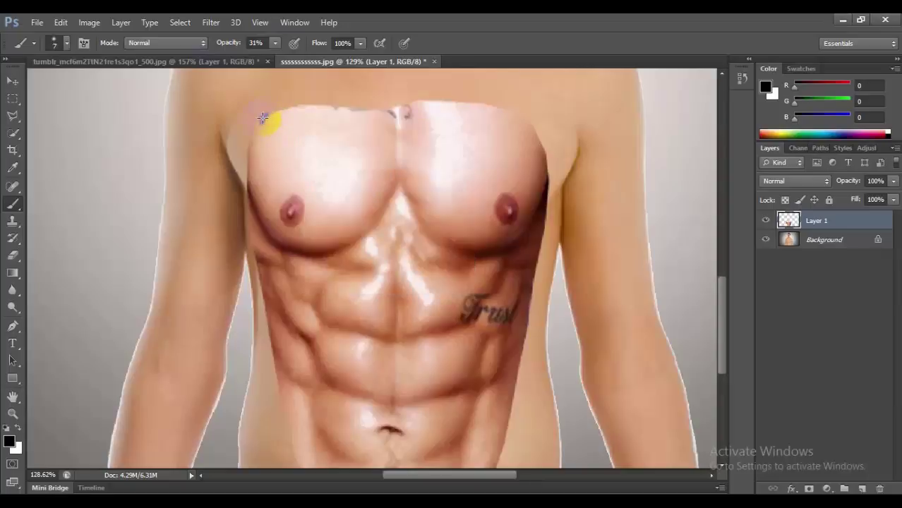
# - Brush white along the upper-left chest edge of the abs patch
pyautogui.click(18, 427)
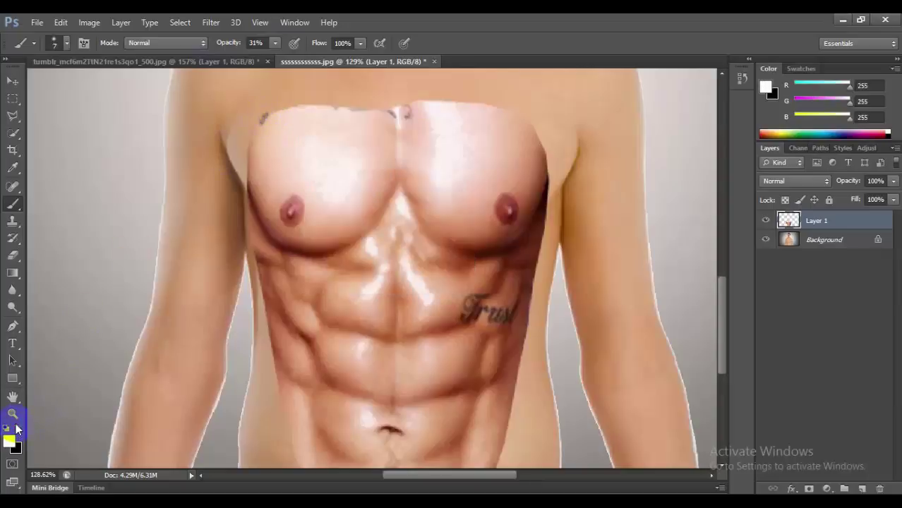
pyautogui.moveTo(255, 241); pyautogui.dragTo(272, 203)
pyautogui.click(22, 437)
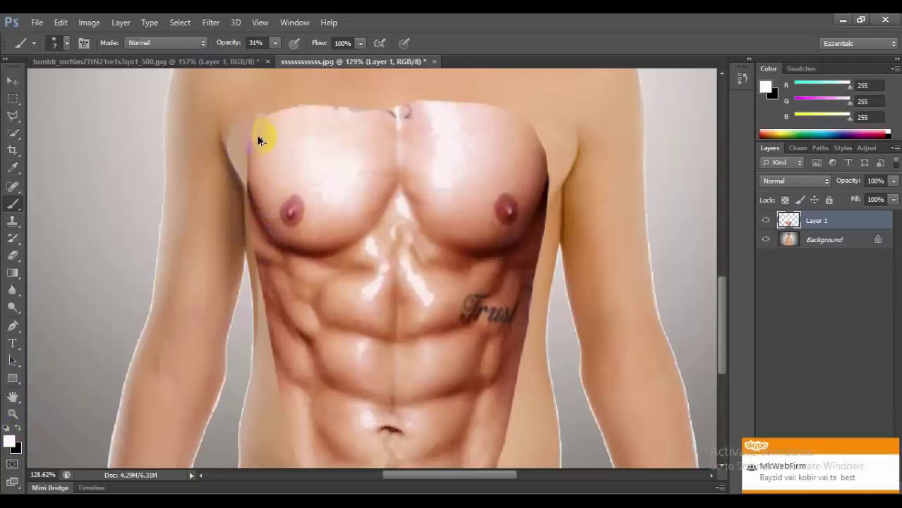
pyautogui.click(13, 255)
pyautogui.rightClick(283, 115)
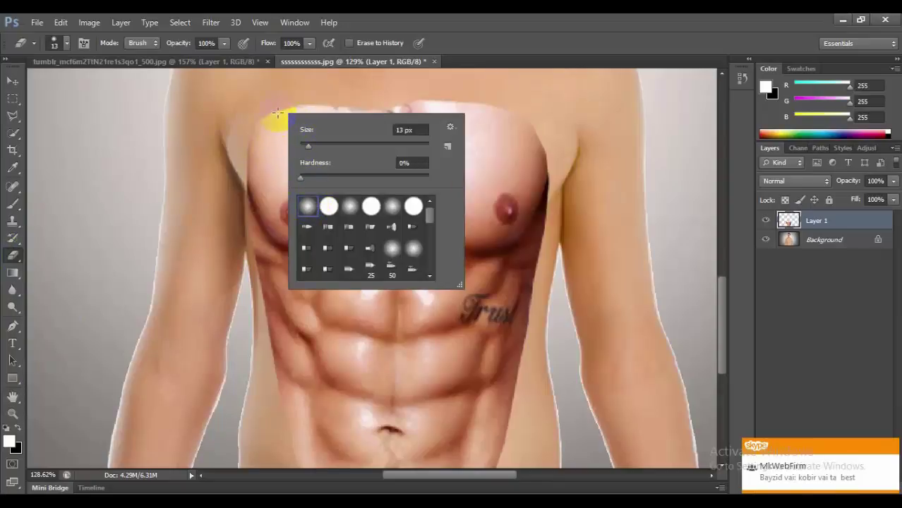
# - Keep a soft 13 px eraser tip and lower the eraser flow to 17%
pyautogui.click(261, 130)
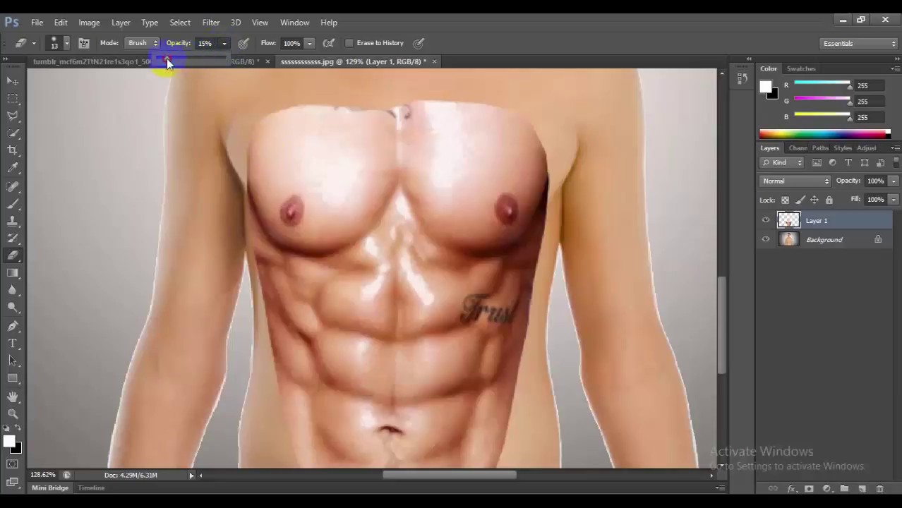
pyautogui.click(305, 46)
pyautogui.moveTo(268, 62); pyautogui.dragTo(246, 63)
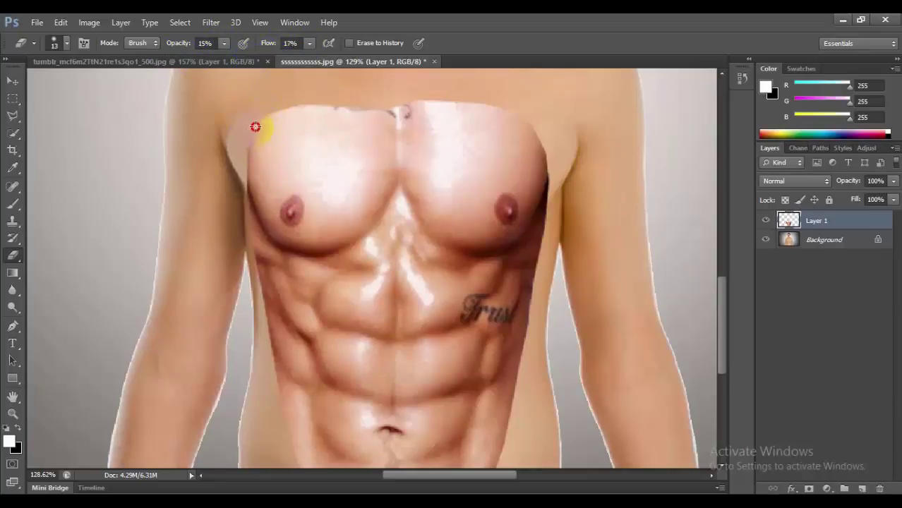
pyautogui.scroll(2, 253, 143)
pyautogui.scroll(2, 288, 149)
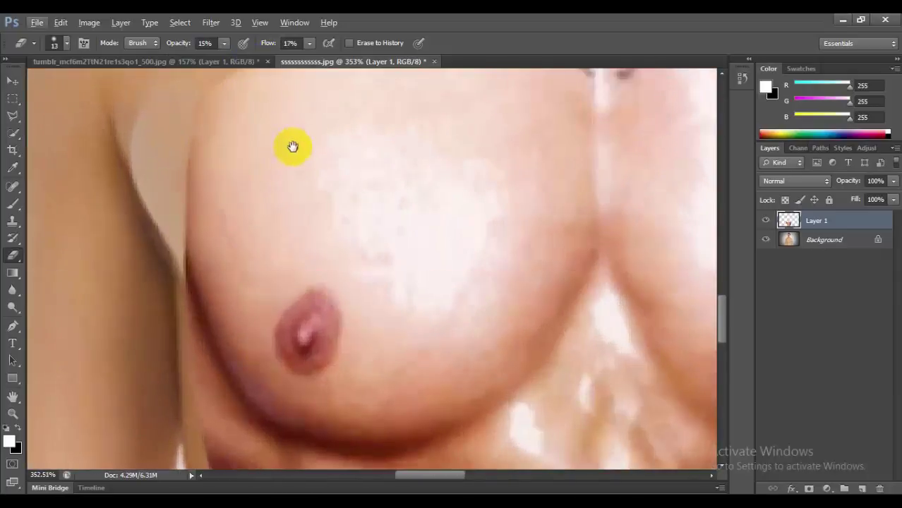
pyautogui.scroll(1, 291, 146)
# - Enlarge the eraser to 22 px and raise its opacity to 36%
pyautogui.rightClick(311, 166)
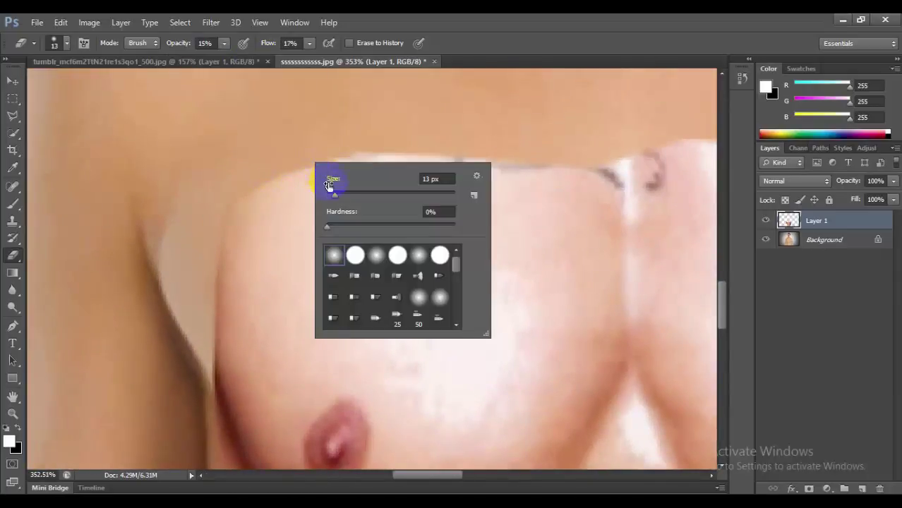
pyautogui.moveTo(334, 192); pyautogui.dragTo(339, 194)
pyautogui.click(285, 180)
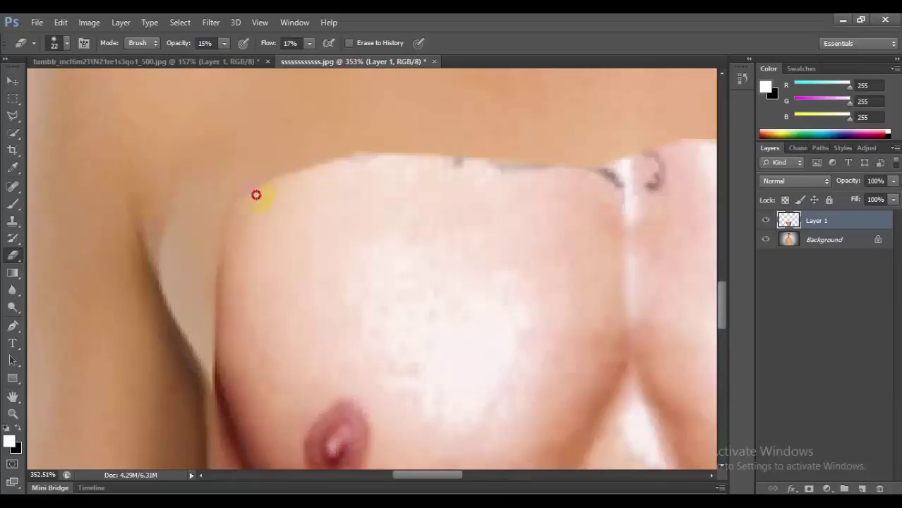
pyautogui.click(223, 44)
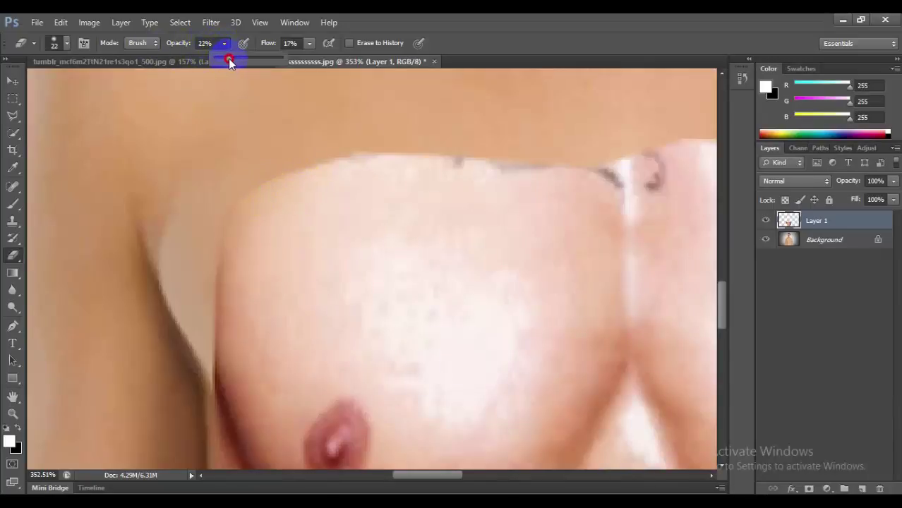
pyautogui.moveTo(228, 59); pyautogui.dragTo(230, 59)
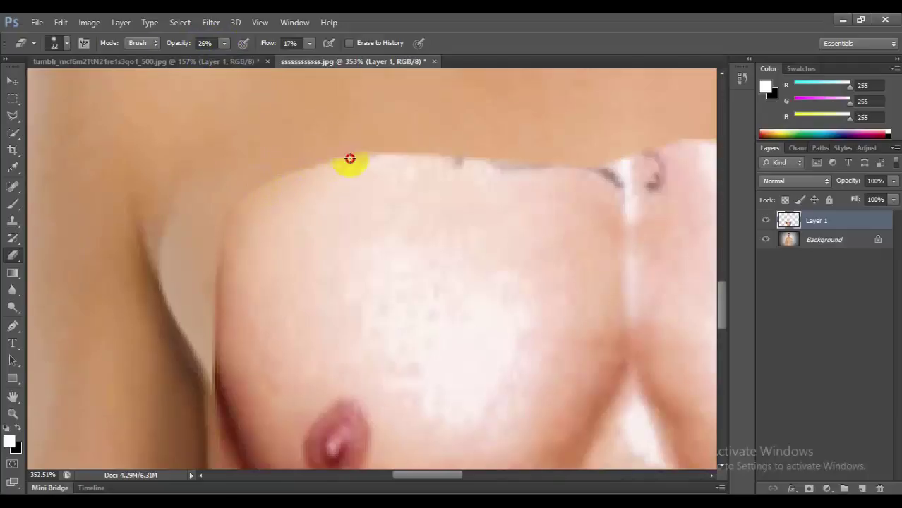
pyautogui.click(224, 43)
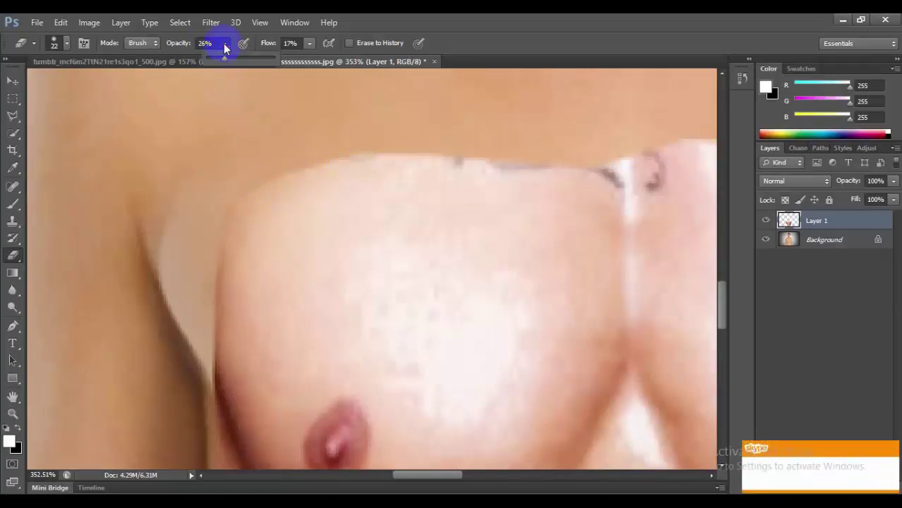
pyautogui.moveTo(226, 59); pyautogui.dragTo(233, 59)
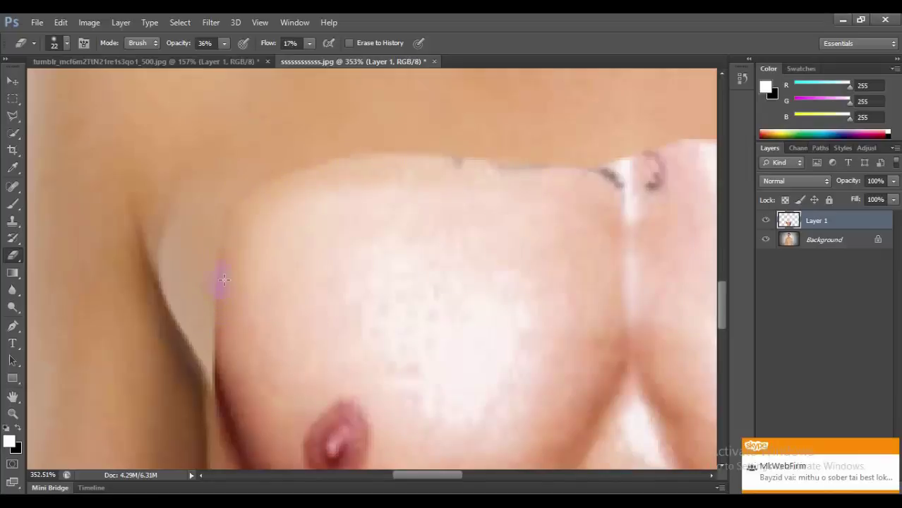
# - Erase the pasted layer's hard edge and dark line beside the chest
pyautogui.scroll(-3, 223, 280)
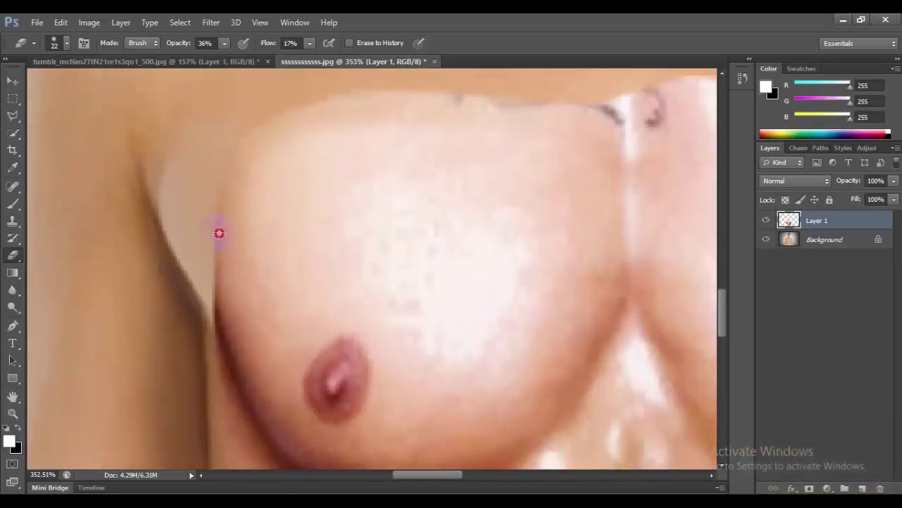
pyautogui.moveTo(224, 254); pyautogui.dragTo(209, 283)
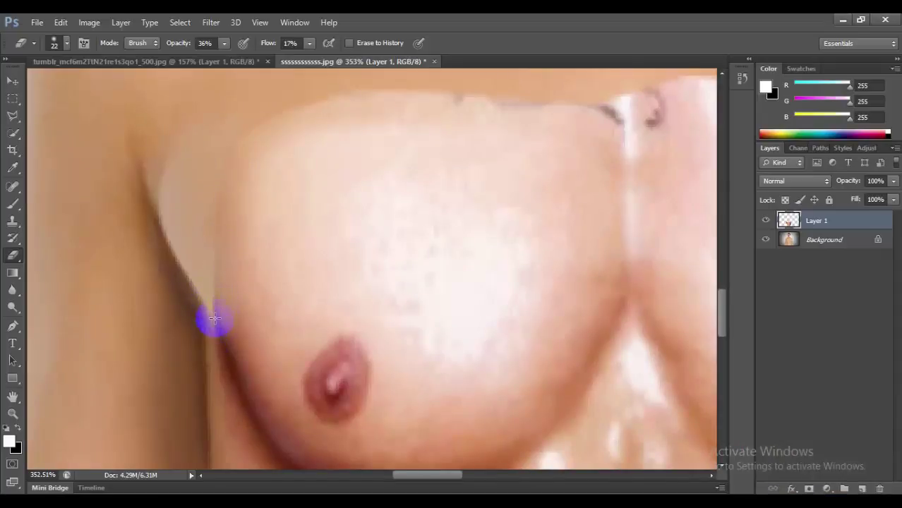
pyautogui.scroll(-2, 209, 318)
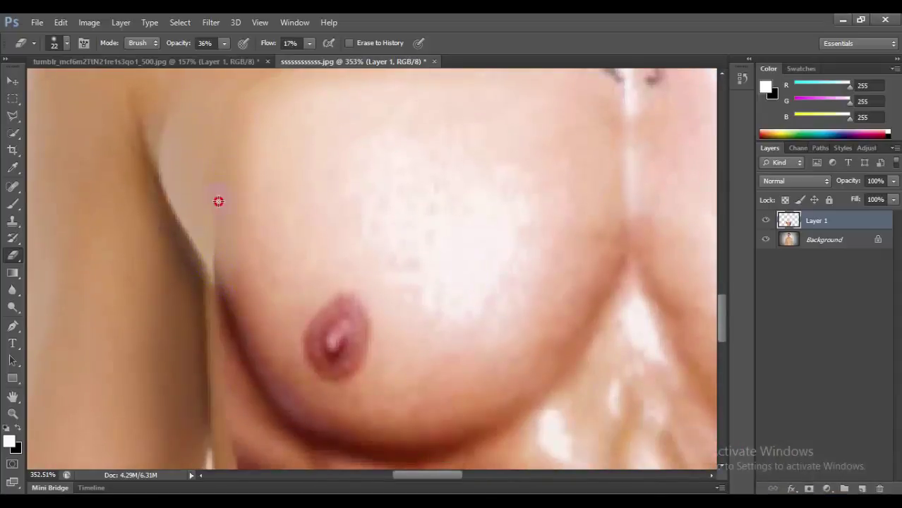
pyautogui.scroll(-3, 204, 260)
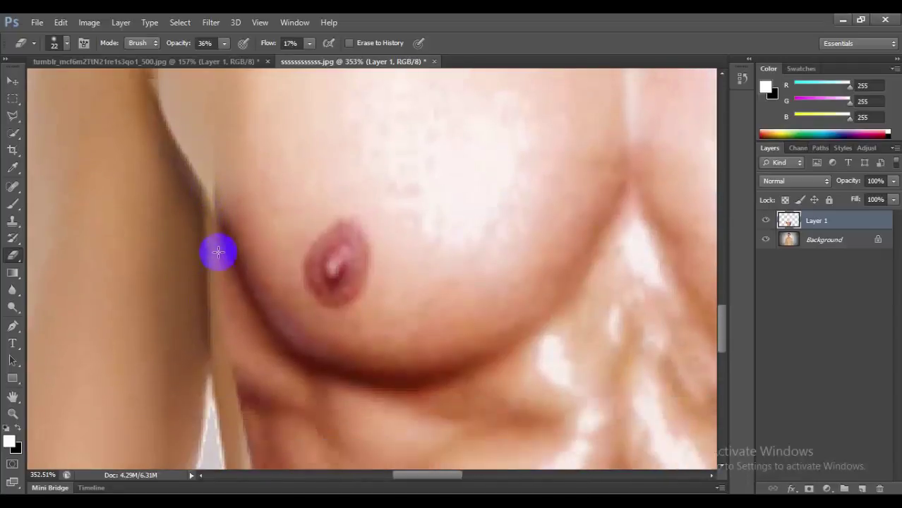
pyautogui.moveTo(216, 260); pyautogui.dragTo(218, 232)
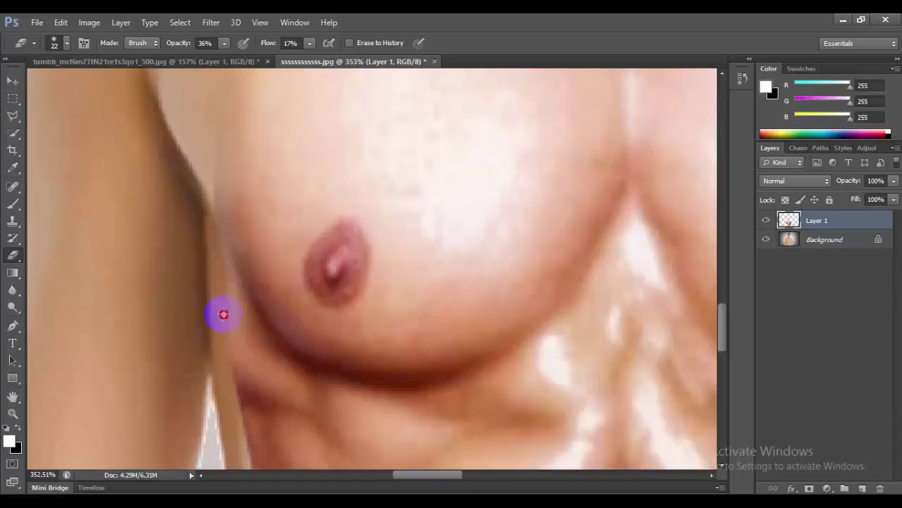
pyautogui.scroll(-1, 230, 331)
pyautogui.scroll(-2, 231, 330)
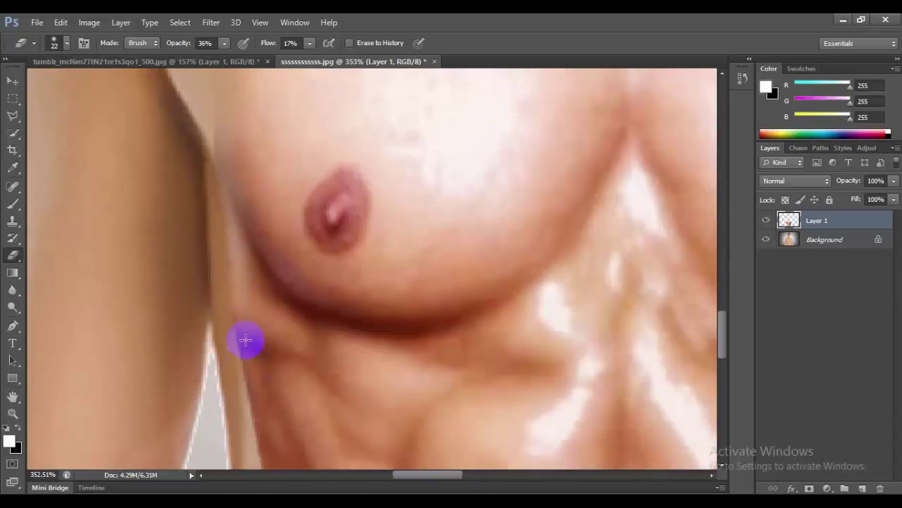
pyautogui.scroll(-1, 247, 339)
pyautogui.scroll(-2, 248, 333)
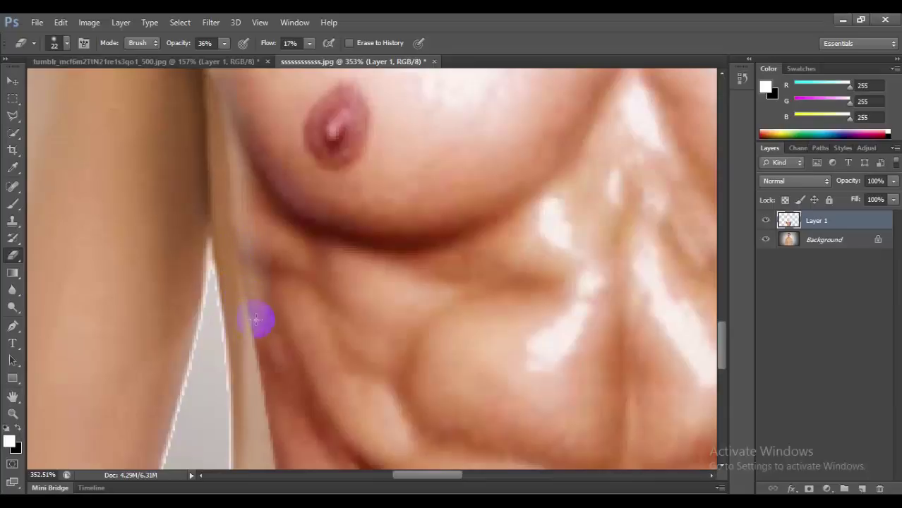
pyautogui.scroll(-3, 258, 315)
# - Pan to the left flank and fade the abs edge along the arm
pyautogui.moveTo(455, 262); pyautogui.dragTo(335, 162)
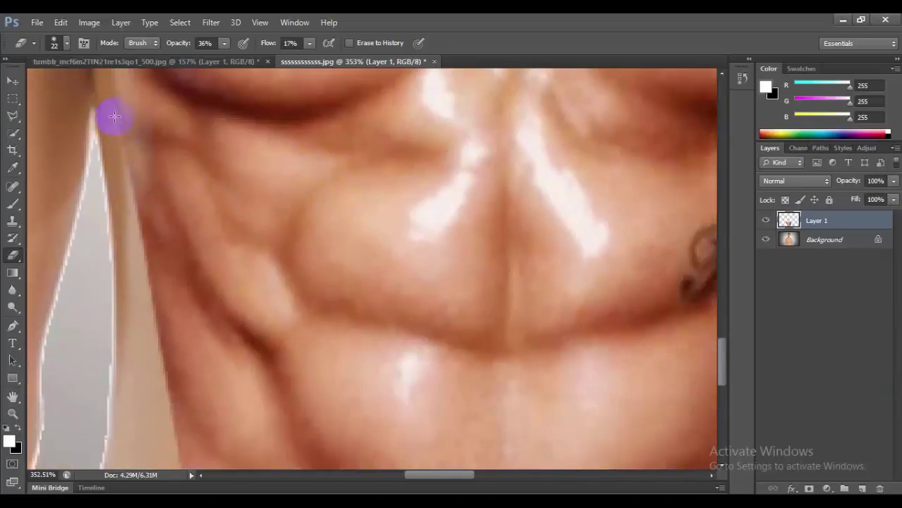
pyautogui.moveTo(128, 187)
pyautogui.mouseDown()
pyautogui.moveTo(132, 209)
pyautogui.moveTo(147, 191)
pyautogui.moveTo(147, 247)
pyautogui.moveTo(140, 239)
pyautogui.moveTo(153, 316)
pyautogui.moveTo(151, 254)
pyautogui.moveTo(165, 332)
pyautogui.moveTo(166, 319)
pyautogui.mouseUp()
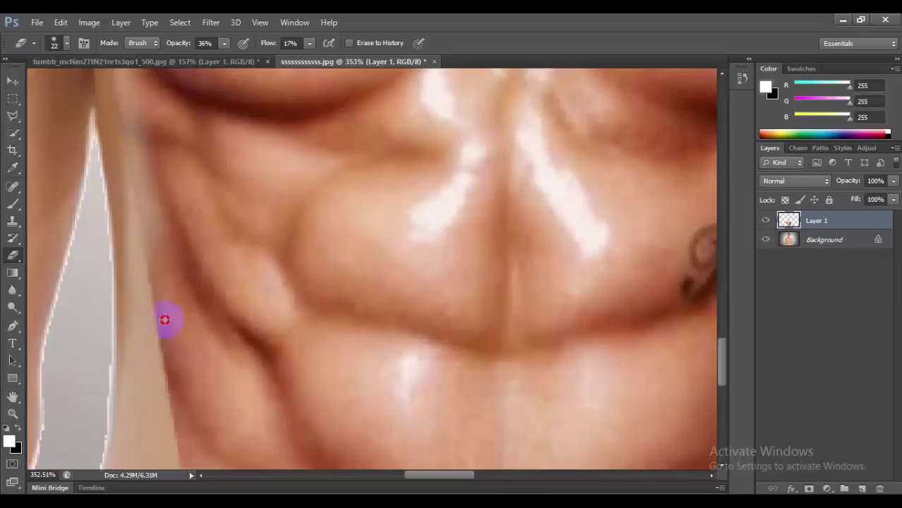
pyautogui.scroll(-1, 148, 261)
pyautogui.moveTo(143, 233); pyautogui.dragTo(147, 227)
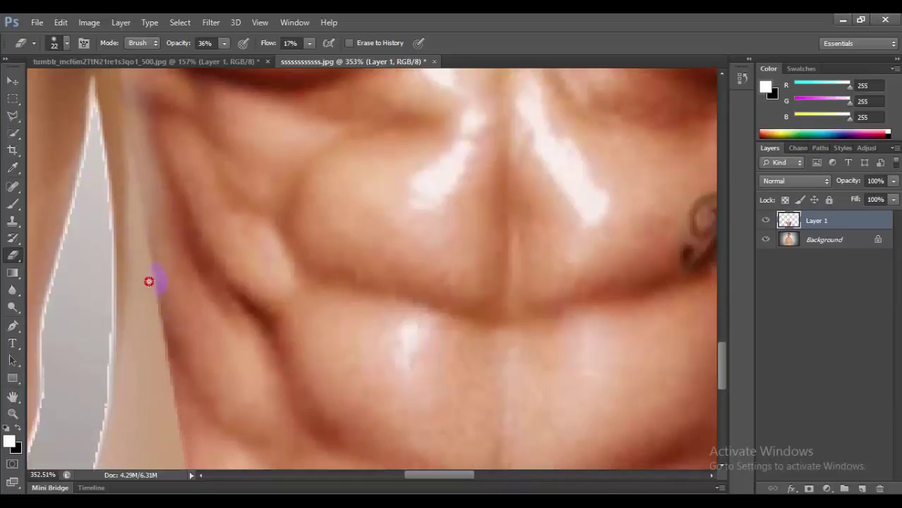
pyautogui.moveTo(150, 282)
pyautogui.mouseDown()
pyautogui.moveTo(155, 213)
pyautogui.moveTo(151, 263)
pyautogui.moveTo(152, 222)
pyautogui.moveTo(155, 312)
pyautogui.moveTo(160, 338)
pyautogui.moveTo(163, 324)
pyautogui.moveTo(171, 329)
pyautogui.moveTo(166, 344)
pyautogui.moveTo(149, 241)
pyautogui.mouseUp()
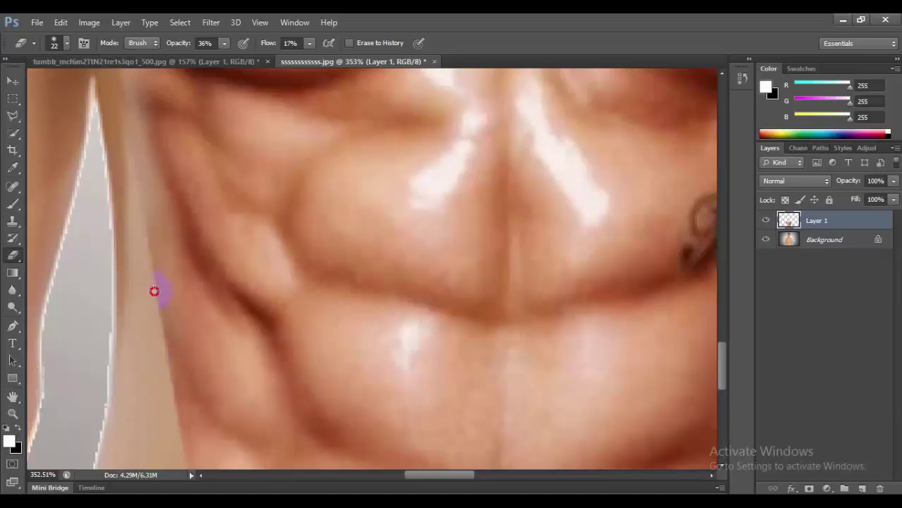
pyautogui.click(224, 43)
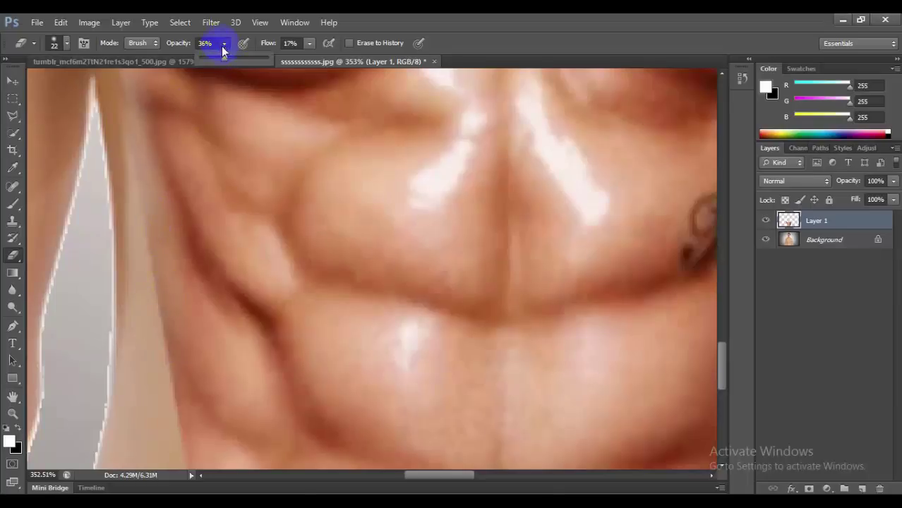
# - Set eraser opacity to 41% and soften the abs layer's edge beside the arm
pyautogui.moveTo(225, 63); pyautogui.dragTo(229, 62)
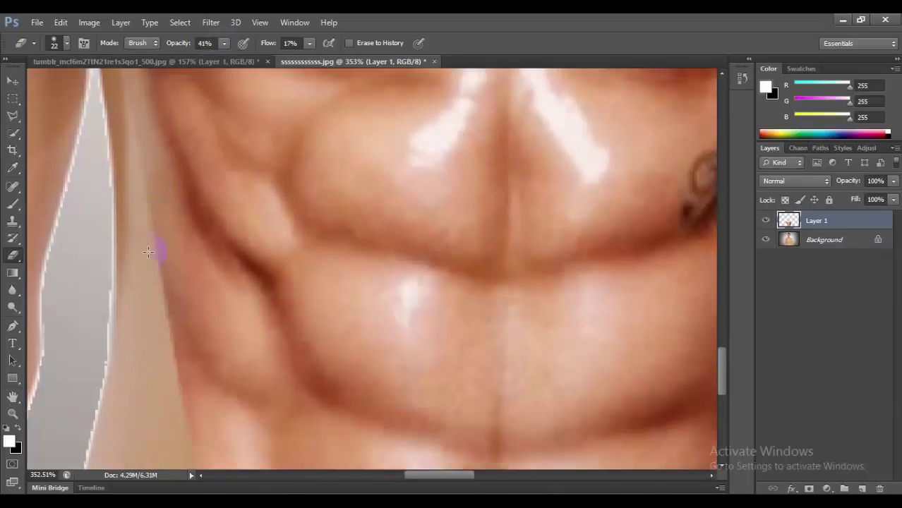
pyautogui.scroll(-2, 157, 244)
pyautogui.moveTo(157, 241); pyautogui.dragTo(161, 260)
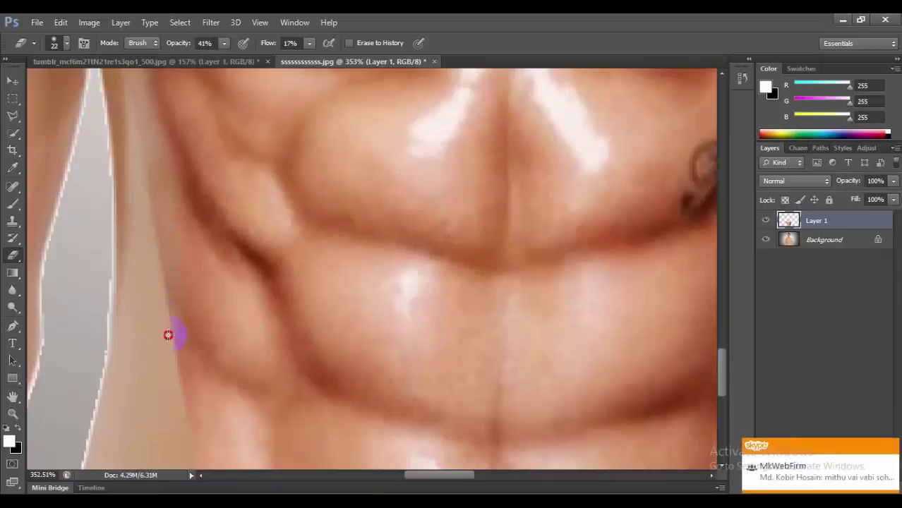
pyautogui.moveTo(168, 335); pyautogui.dragTo(169, 297)
pyautogui.moveTo(168, 320); pyautogui.dragTo(161, 287)
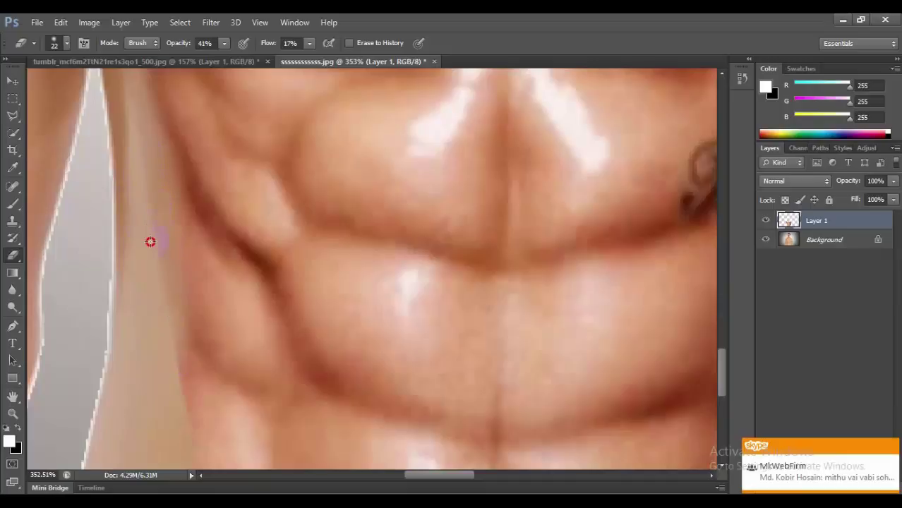
# - Fade the abs layer's left side from the arm edge down the abdomen
pyautogui.scroll(-2, 175, 294)
pyautogui.scroll(-1, 174, 294)
pyautogui.scroll(-2, 172, 280)
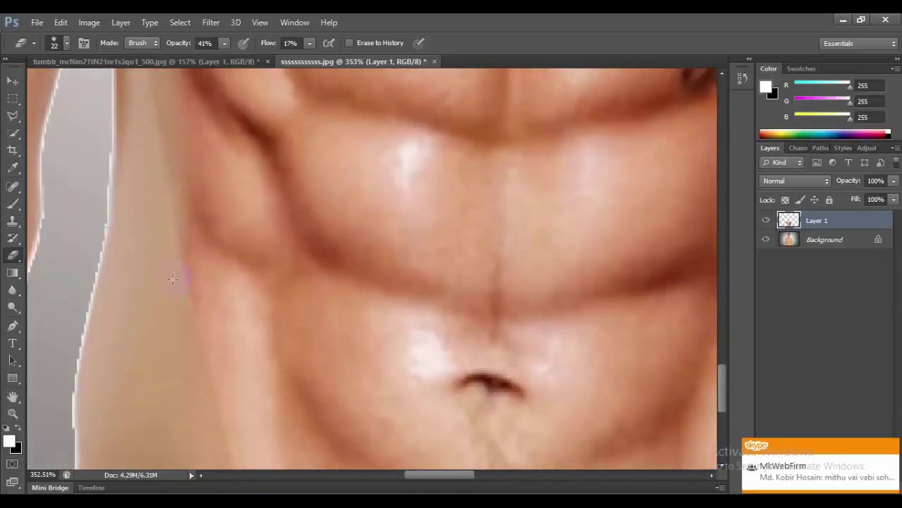
pyautogui.scroll(-2, 191, 307)
pyautogui.moveTo(186, 213); pyautogui.dragTo(173, 168)
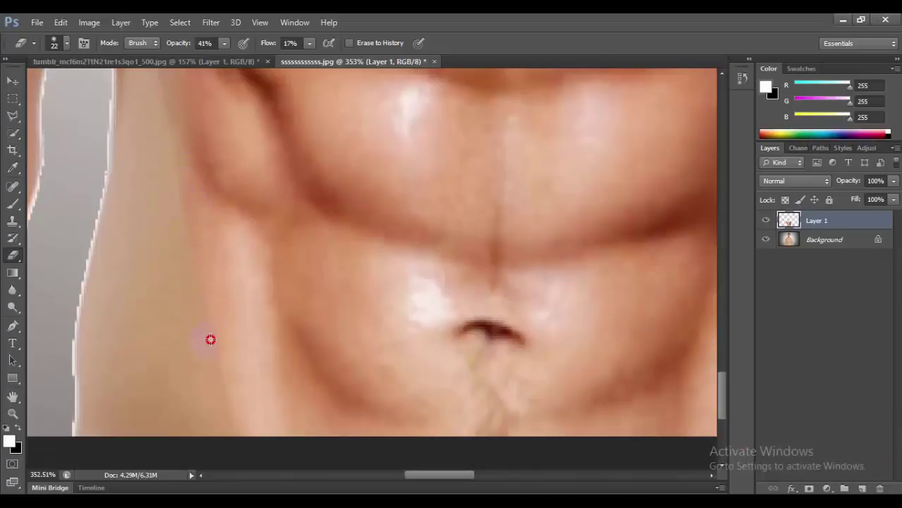
pyautogui.moveTo(211, 339)
pyautogui.mouseDown()
pyautogui.moveTo(229, 423)
pyautogui.moveTo(228, 406)
pyautogui.mouseUp()
pyautogui.moveTo(170, 206); pyautogui.dragTo(187, 170)
# - Give the left side edge of the abs a final fading pass near the arm
pyautogui.scroll(-1, 177, 133)
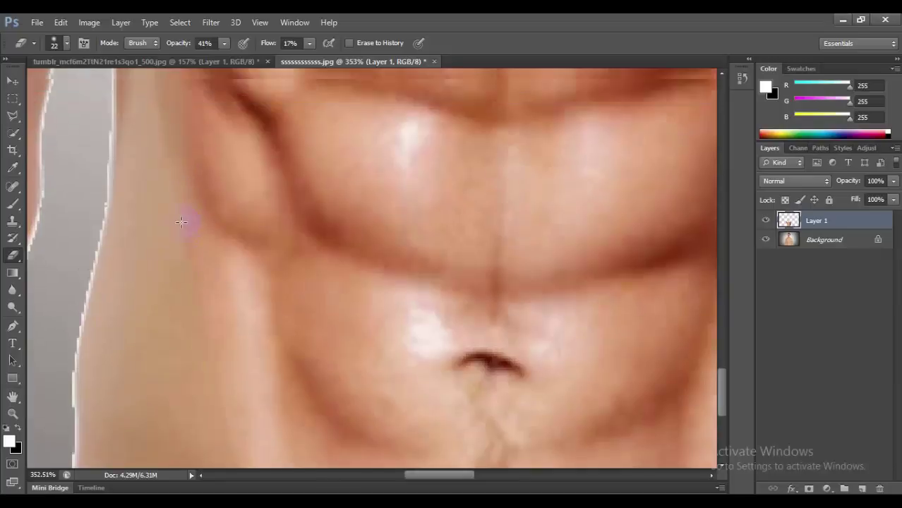
pyautogui.scroll(-1, 185, 215)
pyautogui.scroll(-1, 187, 217)
pyautogui.scroll(-1, 201, 232)
pyautogui.scroll(-1, 202, 240)
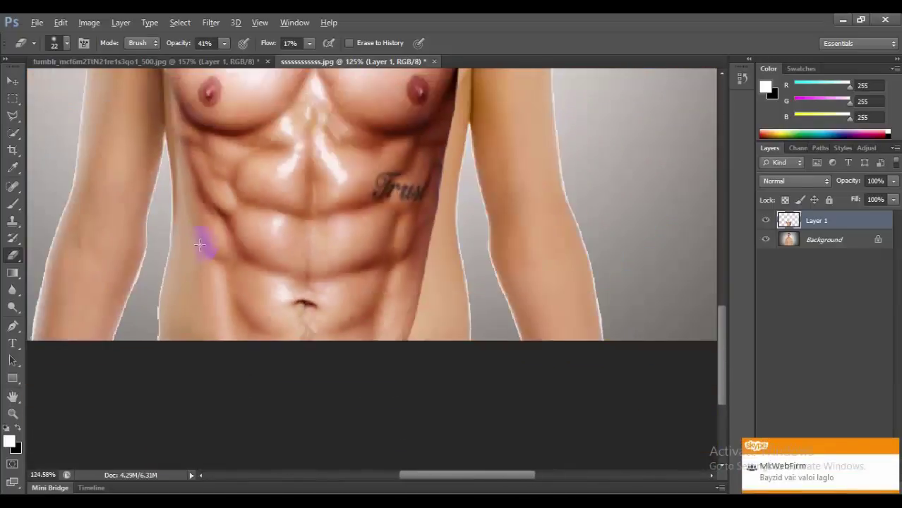
pyautogui.scroll(1, 201, 237)
pyautogui.scroll(1, 201, 226)
pyautogui.moveTo(173, 191); pyautogui.dragTo(178, 161)
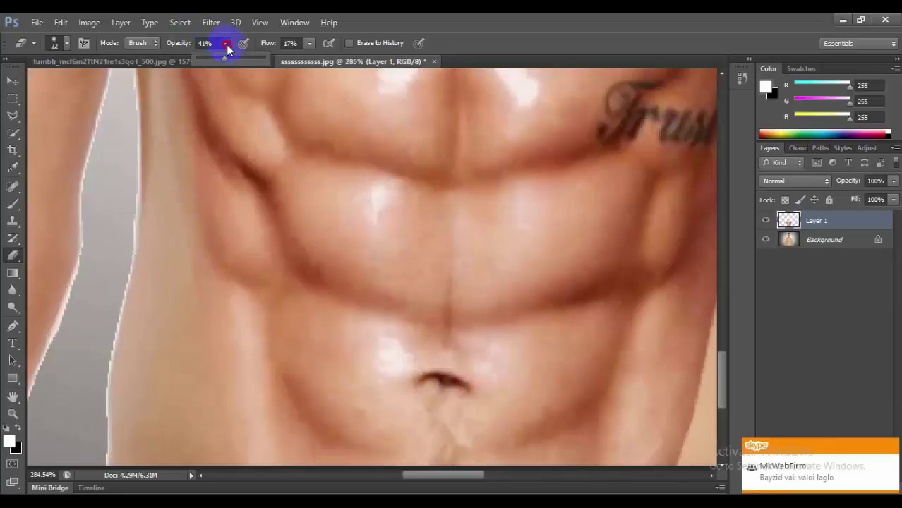
# - Set eraser flow to 33% and soften the torso's left edge
pyautogui.click(309, 43)
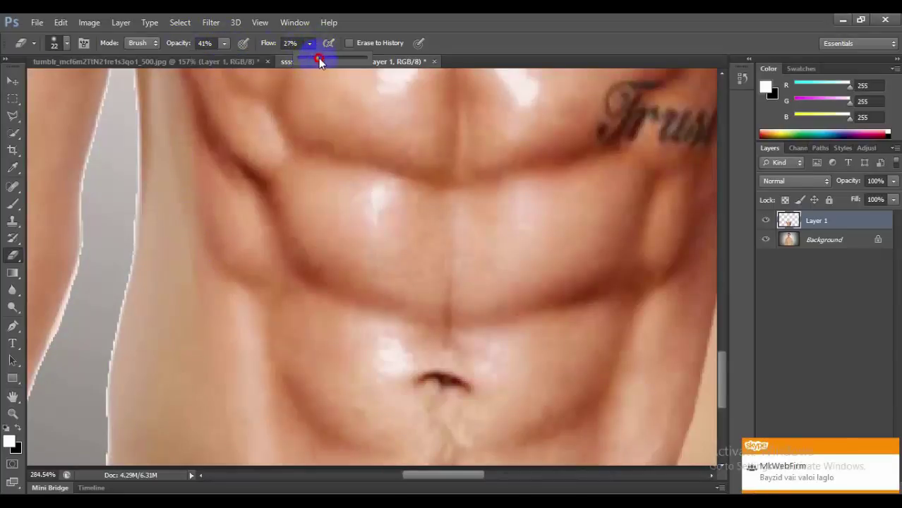
pyautogui.moveTo(308, 59); pyautogui.dragTo(320, 59)
pyautogui.moveTo(185, 161); pyautogui.dragTo(183, 203)
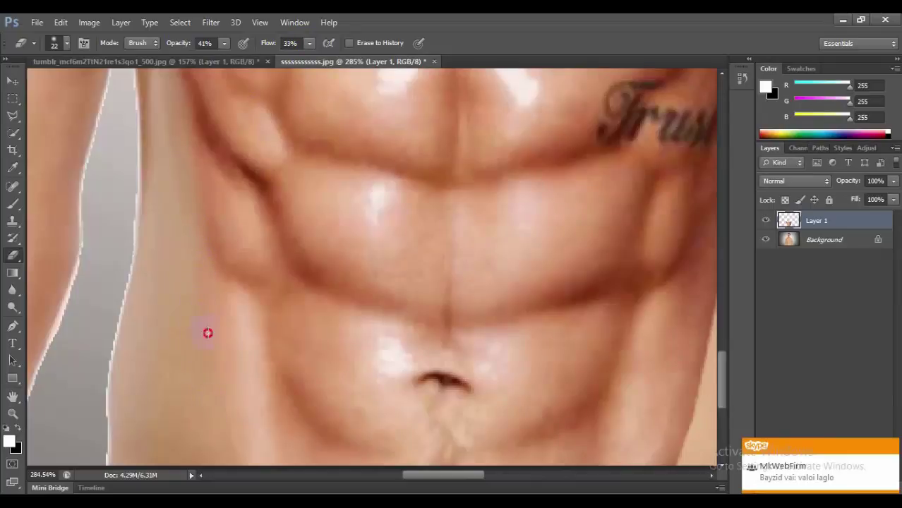
pyautogui.scroll(2, 201, 245)
pyautogui.scroll(2, 141, 147)
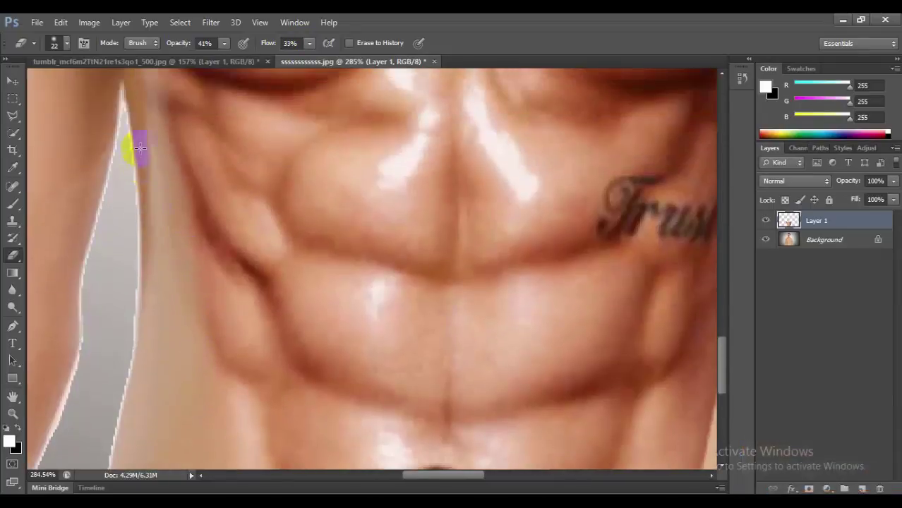
pyautogui.moveTo(154, 178)
pyautogui.mouseDown()
pyautogui.moveTo(150, 145)
pyautogui.moveTo(173, 243)
pyautogui.mouseUp()
# - Continue erasing along the torso's left side toward the upper chest
pyautogui.scroll(2, 172, 269)
pyautogui.scroll(2, 149, 197)
pyautogui.moveTo(121, 131)
pyautogui.mouseDown()
pyautogui.moveTo(133, 172)
pyautogui.moveTo(133, 132)
pyautogui.moveTo(145, 268)
pyautogui.mouseUp()
pyautogui.scroll(2, 127, 222)
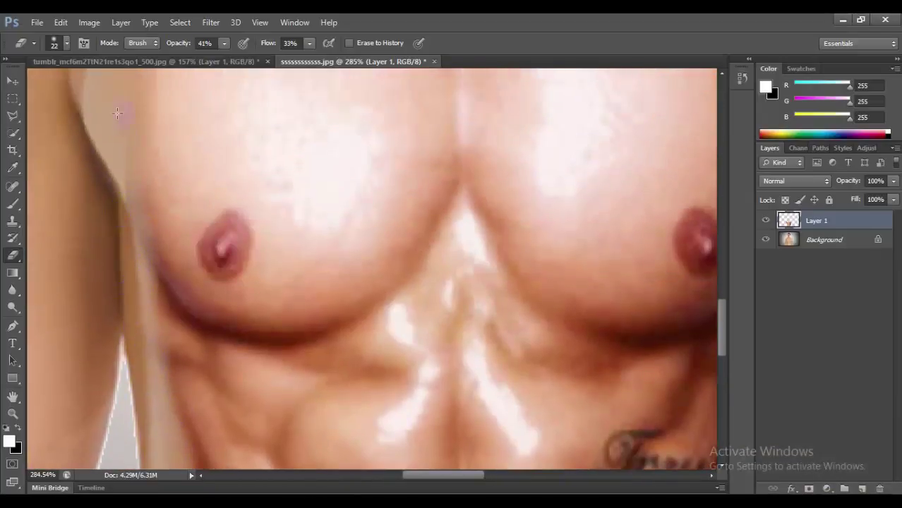
pyautogui.scroll(1, 118, 191)
pyautogui.scroll(1, 117, 191)
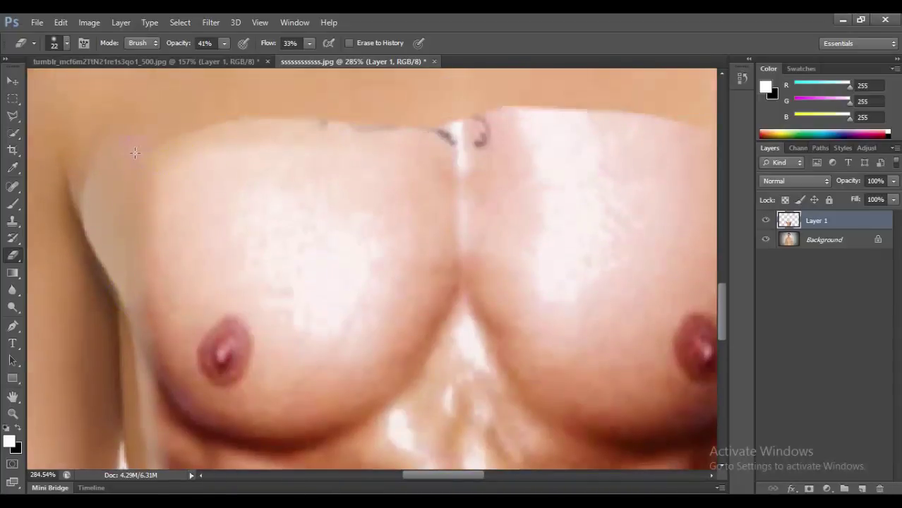
pyautogui.moveTo(226, 144)
pyautogui.mouseDown()
pyautogui.moveTo(255, 121)
pyautogui.moveTo(204, 125)
pyautogui.moveTo(256, 119)
pyautogui.mouseUp()
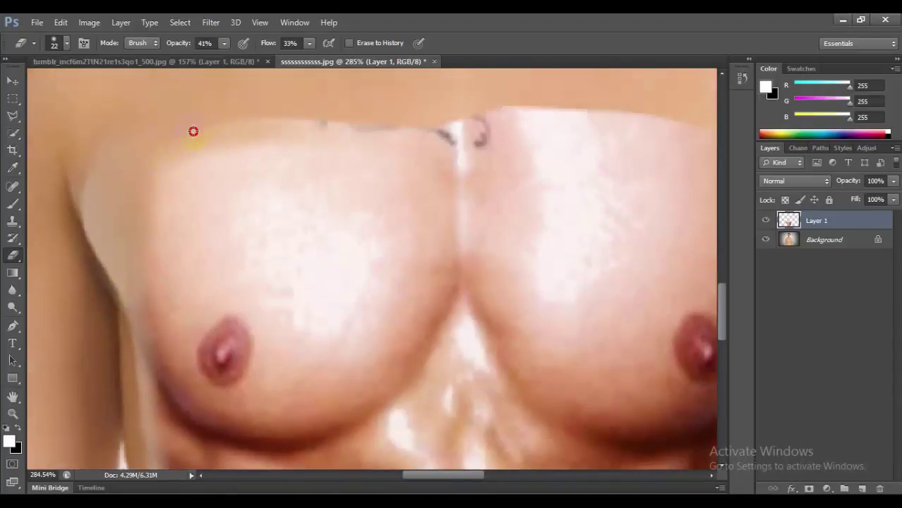
# - Blend the chest's hard top edge and the right pectoral's edge into the skin
pyautogui.moveTo(193, 131); pyautogui.dragTo(402, 122)
pyautogui.moveTo(262, 123); pyautogui.dragTo(270, 125)
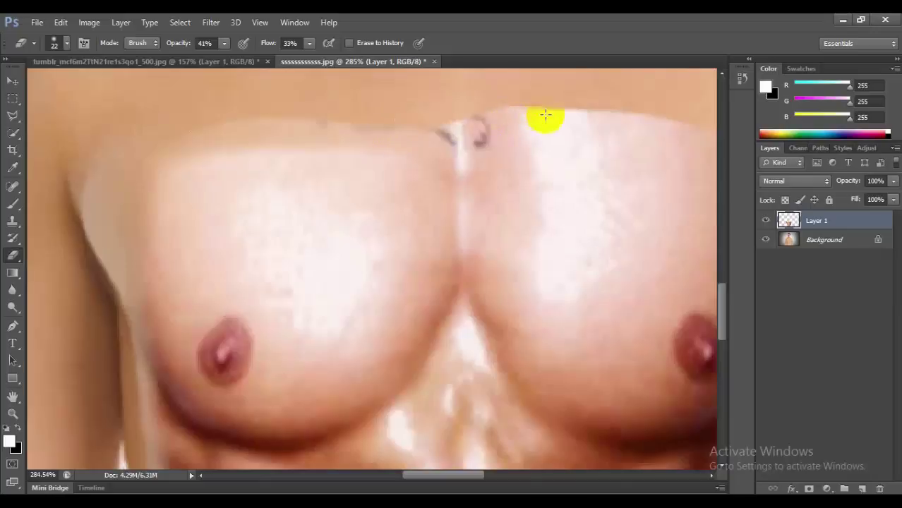
pyautogui.moveTo(549, 183); pyautogui.dragTo(335, 238)
pyautogui.moveTo(201, 187)
pyautogui.mouseDown()
pyautogui.moveTo(272, 171)
pyautogui.moveTo(241, 172)
pyautogui.moveTo(363, 178)
pyautogui.moveTo(264, 175)
pyautogui.moveTo(354, 181)
pyautogui.moveTo(398, 169)
pyautogui.mouseUp()
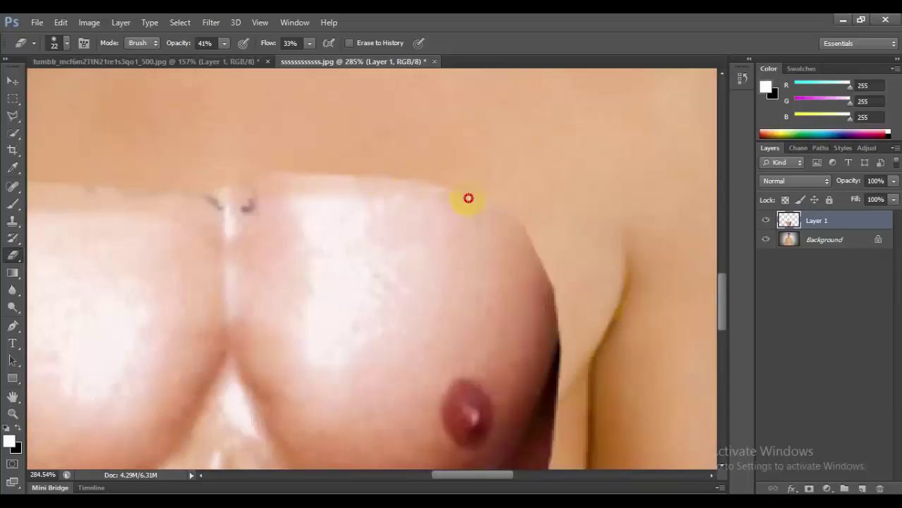
pyautogui.moveTo(468, 198)
pyautogui.mouseDown()
pyautogui.moveTo(397, 186)
pyautogui.moveTo(528, 224)
pyautogui.moveTo(566, 320)
pyautogui.moveTo(552, 294)
pyautogui.mouseUp()
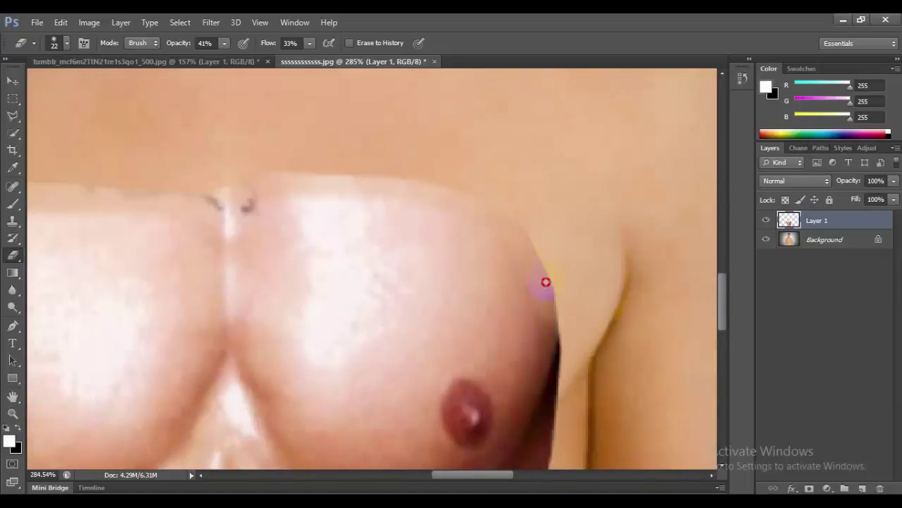
pyautogui.moveTo(538, 244); pyautogui.dragTo(542, 255)
# - Dab away the hard spots and dark marks along the chest's top edge
pyautogui.click(340, 198)
pyautogui.click(304, 169)
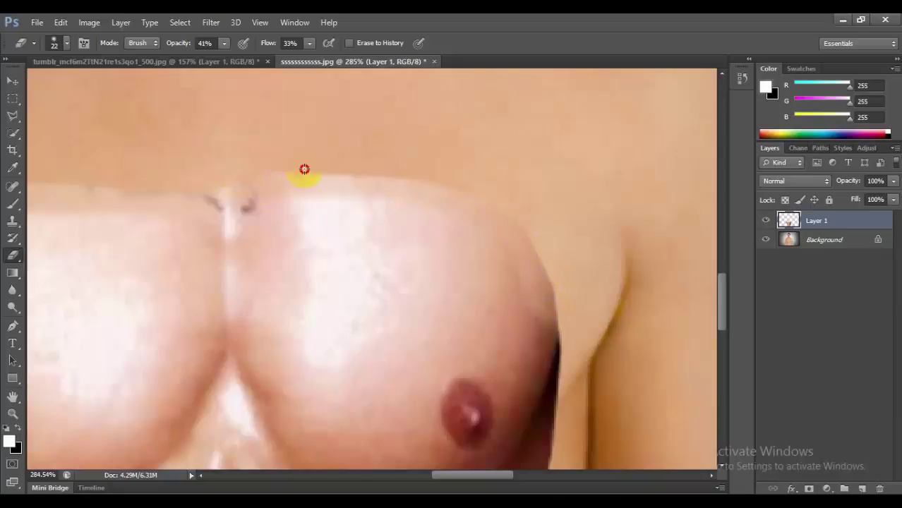
pyautogui.moveTo(252, 175); pyautogui.dragTo(434, 180)
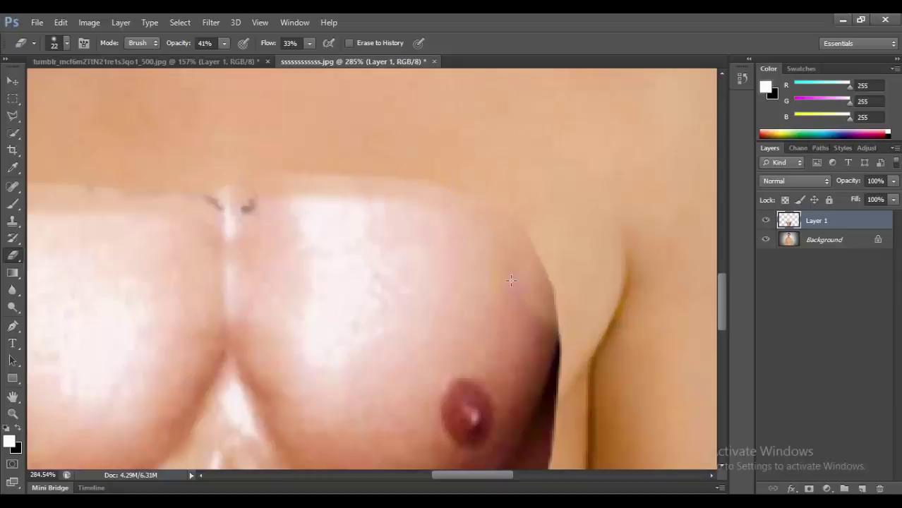
pyautogui.click(303, 171)
pyautogui.moveTo(244, 206); pyautogui.dragTo(235, 205)
# - Enlarge the eraser to 42 px and soften the dark spots along the chest's top seam
pyautogui.rightClick(235, 204)
pyautogui.moveTo(271, 233); pyautogui.dragTo(292, 235)
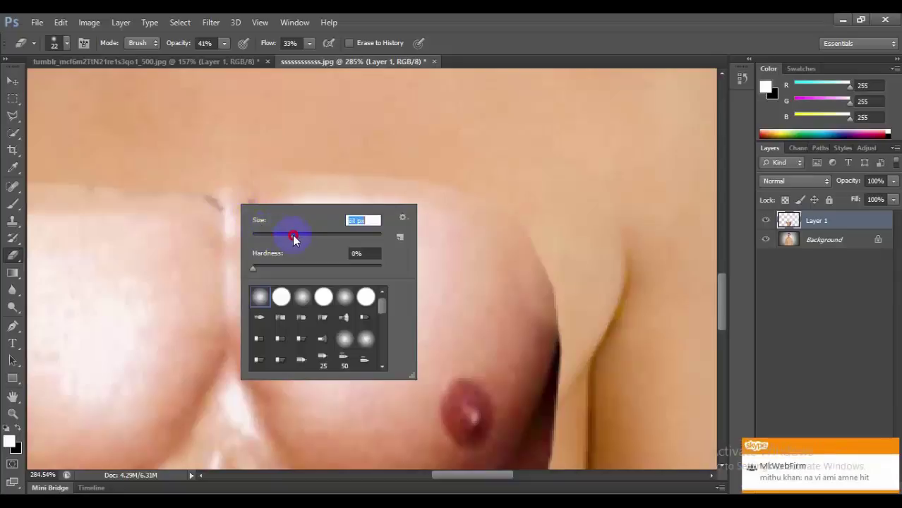
pyautogui.click(232, 191)
pyautogui.moveTo(214, 202)
pyautogui.mouseDown()
pyautogui.moveTo(240, 215)
pyautogui.moveTo(229, 210)
pyautogui.moveTo(262, 182)
pyautogui.moveTo(433, 188)
pyautogui.mouseUp()
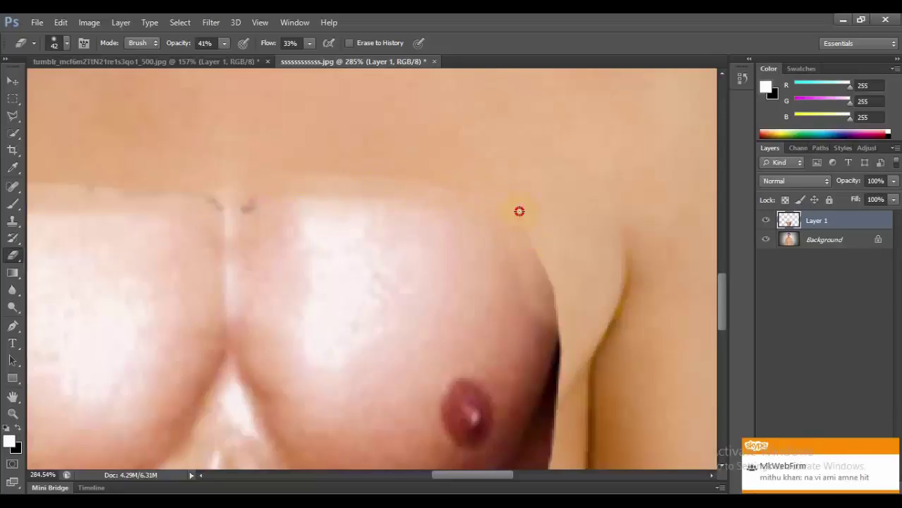
# - Lightly erase along the chest's right edge and across the upper chest
pyautogui.moveTo(519, 211); pyautogui.dragTo(552, 308)
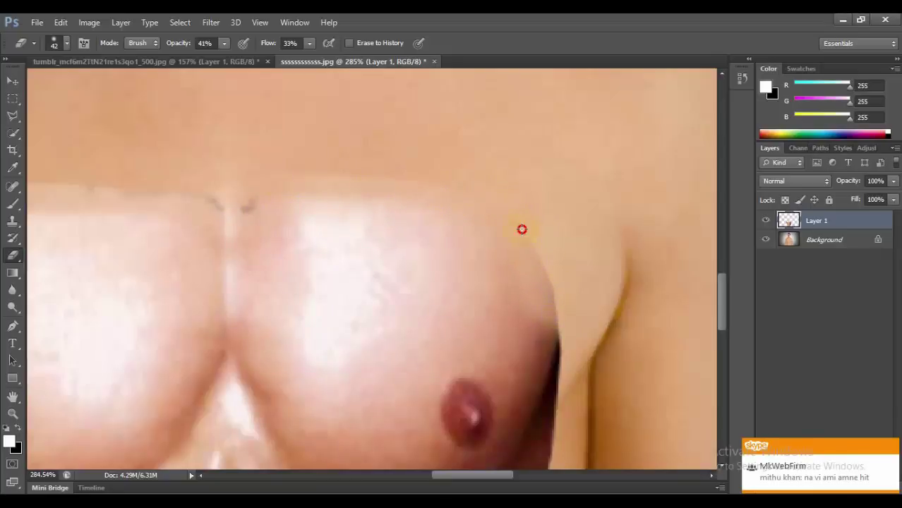
pyautogui.moveTo(422, 185)
pyautogui.mouseDown()
pyautogui.moveTo(316, 183)
pyautogui.moveTo(380, 182)
pyautogui.moveTo(487, 211)
pyautogui.mouseUp()
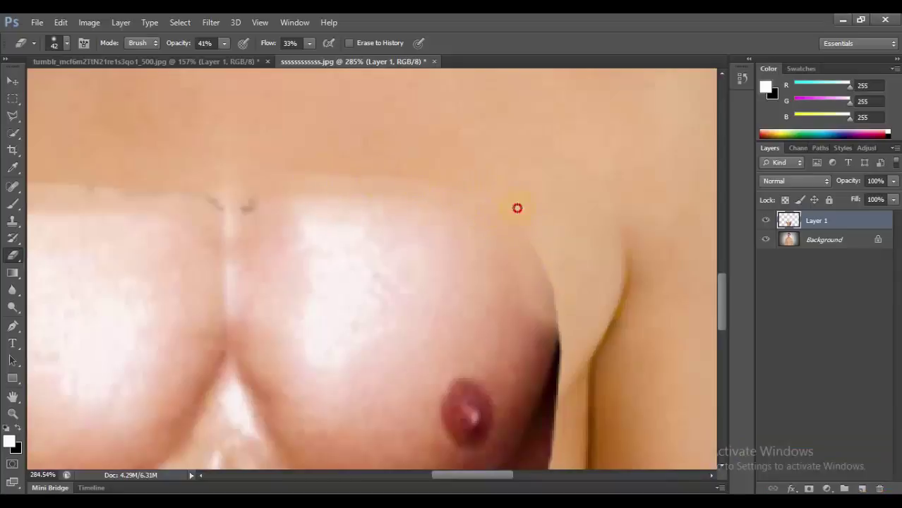
pyautogui.scroll(-2, 527, 206)
pyautogui.scroll(-3, 556, 270)
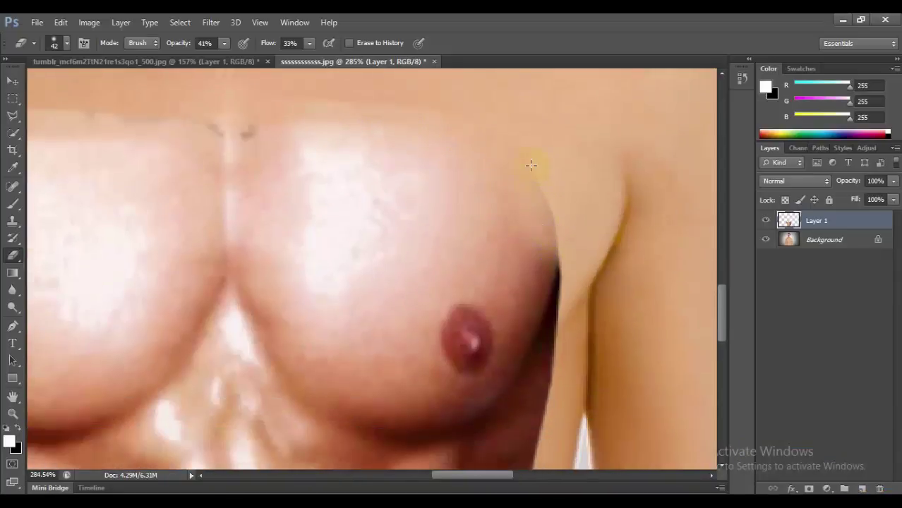
pyautogui.moveTo(551, 234); pyautogui.dragTo(558, 234)
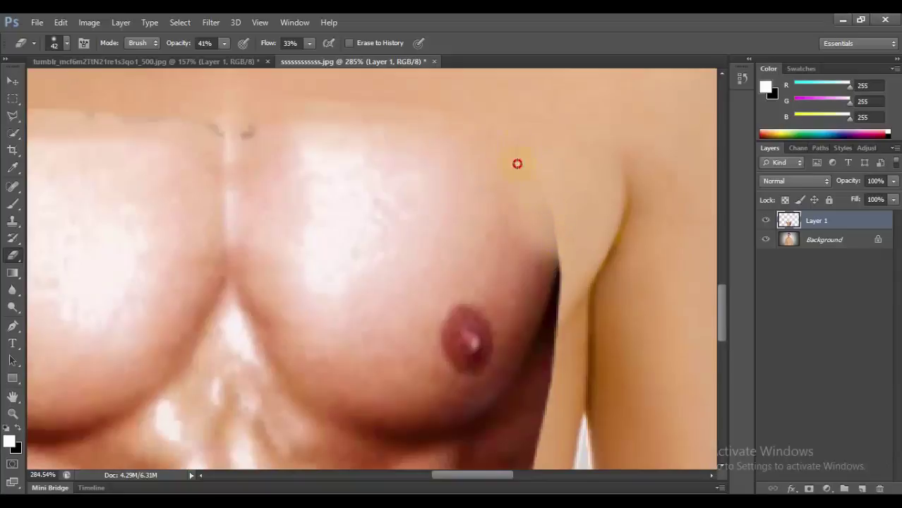
pyautogui.moveTo(304, 95); pyautogui.dragTo(376, 102)
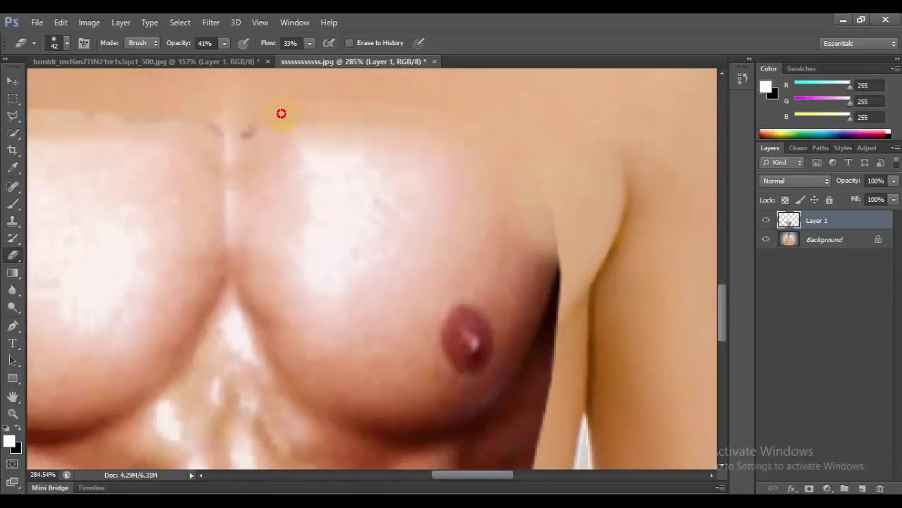
# - Lighten the dark shadow running down the right edge of the chest and abdomen
pyautogui.scroll(-1, 564, 204)
pyautogui.scroll(-2, 569, 258)
pyautogui.scroll(-7, 560, 186)
pyautogui.moveTo(554, 132)
pyautogui.mouseDown()
pyautogui.moveTo(547, 177)
pyautogui.moveTo(552, 145)
pyautogui.moveTo(564, 187)
pyautogui.moveTo(543, 256)
pyautogui.moveTo(556, 124)
pyautogui.mouseUp()
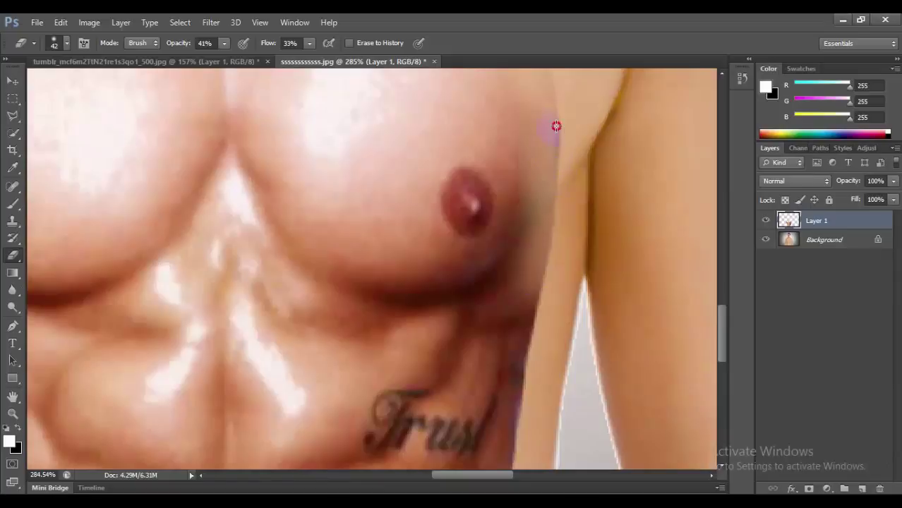
pyautogui.moveTo(558, 187)
pyautogui.mouseDown()
pyautogui.moveTo(538, 314)
pyautogui.moveTo(519, 318)
pyautogui.mouseUp()
pyautogui.scroll(-2, 530, 283)
pyautogui.moveTo(535, 230)
pyautogui.mouseDown()
pyautogui.moveTo(548, 199)
pyautogui.moveTo(524, 288)
pyautogui.moveTo(536, 288)
pyautogui.moveTo(520, 357)
pyautogui.moveTo(515, 312)
pyautogui.mouseUp()
pyautogui.scroll(-2, 515, 312)
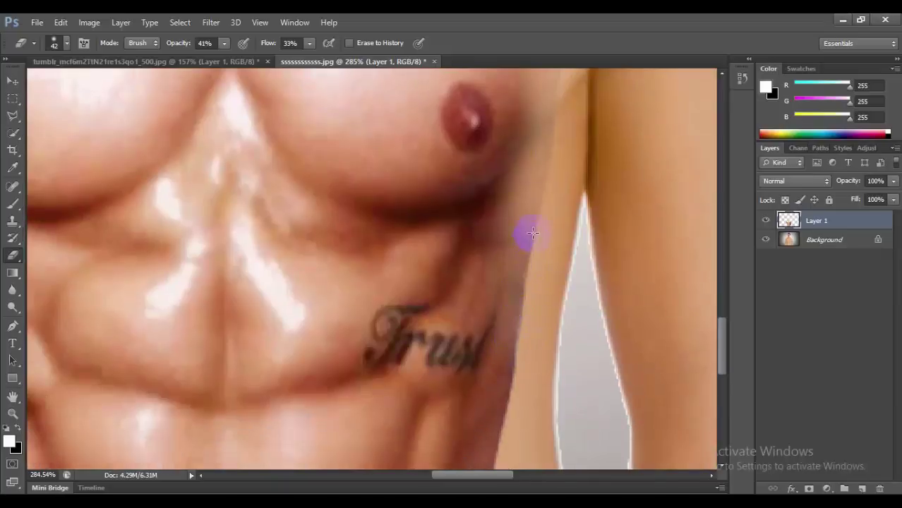
pyautogui.moveTo(527, 234); pyautogui.dragTo(528, 303)
pyautogui.rightClick(536, 240)
# - Shrink the eraser to 17 px and lighten the shadow edge beside the Trust tattoo
pyautogui.moveTo(567, 267); pyautogui.dragTo(564, 270)
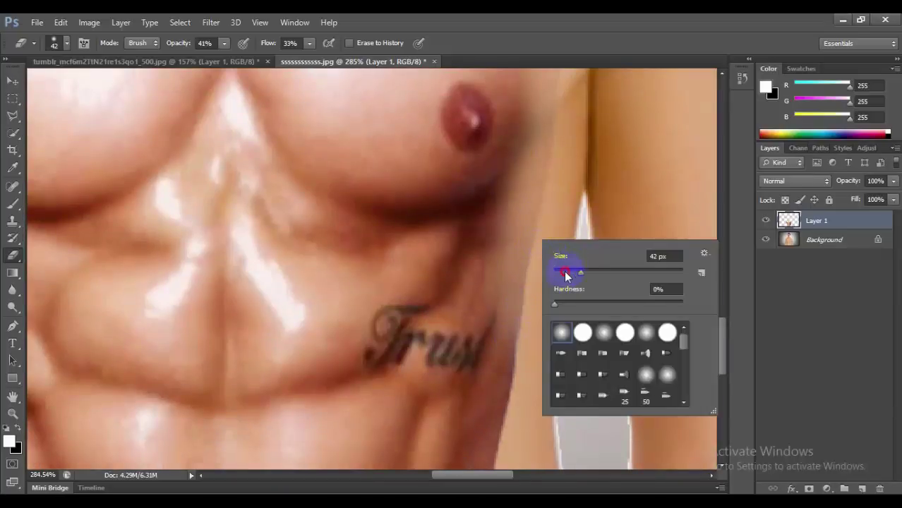
pyautogui.press('Return')
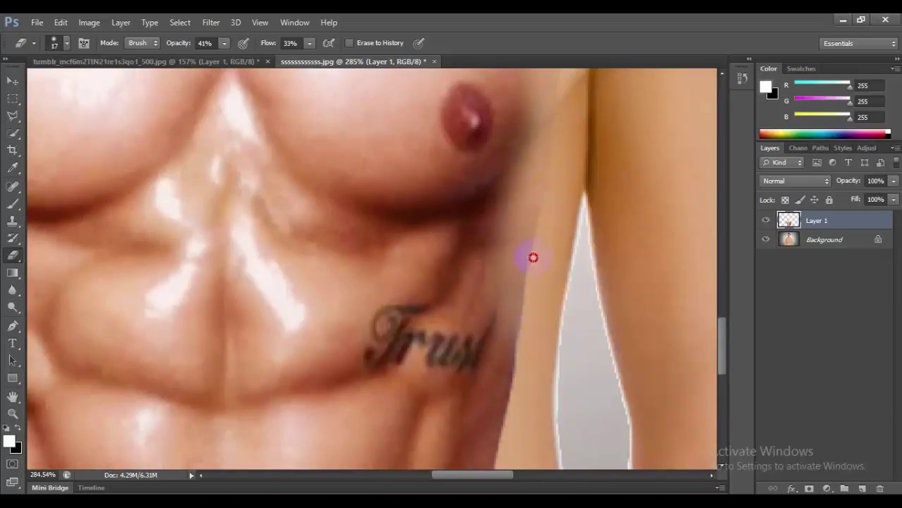
pyautogui.moveTo(532, 241); pyautogui.dragTo(507, 347)
pyautogui.moveTo(519, 301)
pyautogui.mouseDown()
pyautogui.moveTo(495, 414)
pyautogui.moveTo(517, 365)
pyautogui.mouseUp()
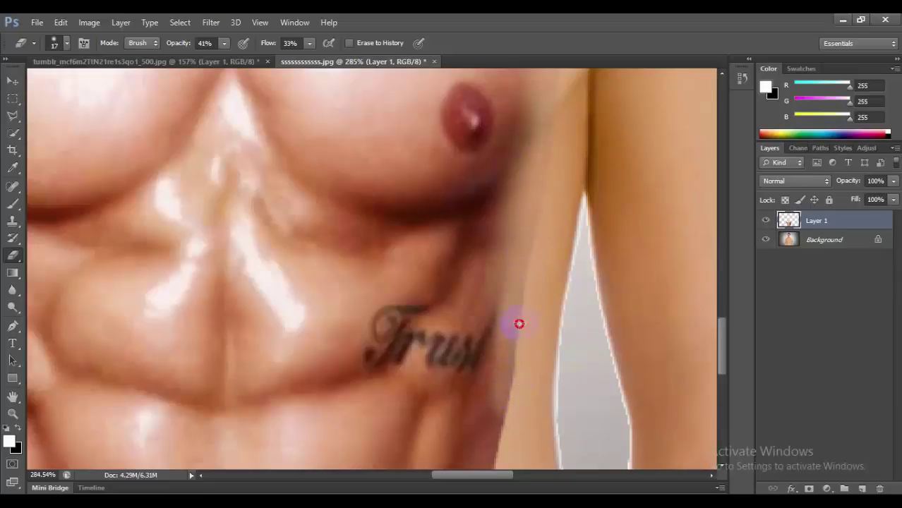
pyautogui.moveTo(519, 324); pyautogui.dragTo(521, 338)
# - Lighten the torso edge running past the Trust tattoo
pyautogui.scroll(2, 542, 162)
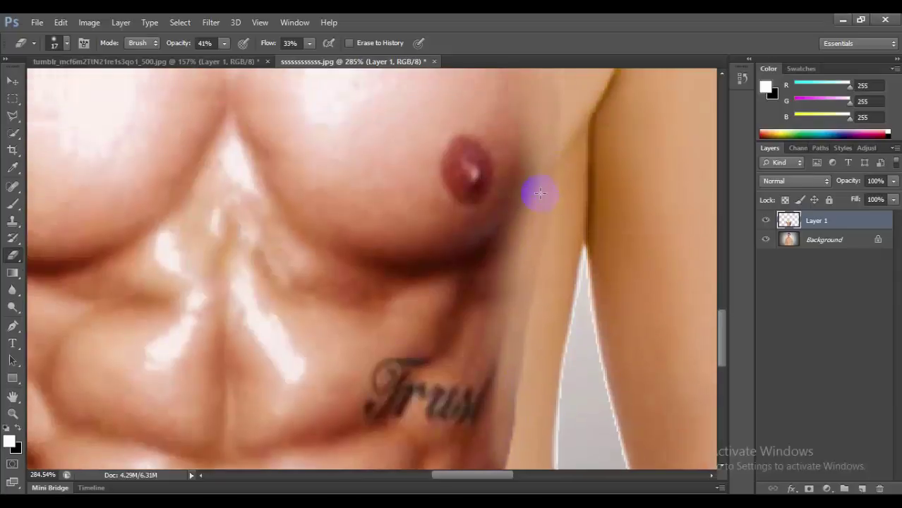
pyautogui.scroll(2, 547, 177)
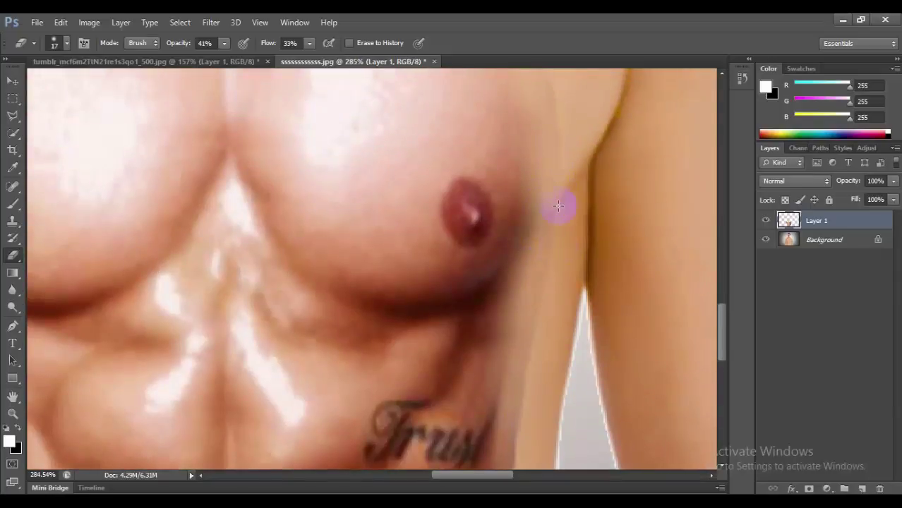
pyautogui.scroll(1, 548, 141)
pyautogui.scroll(1, 544, 129)
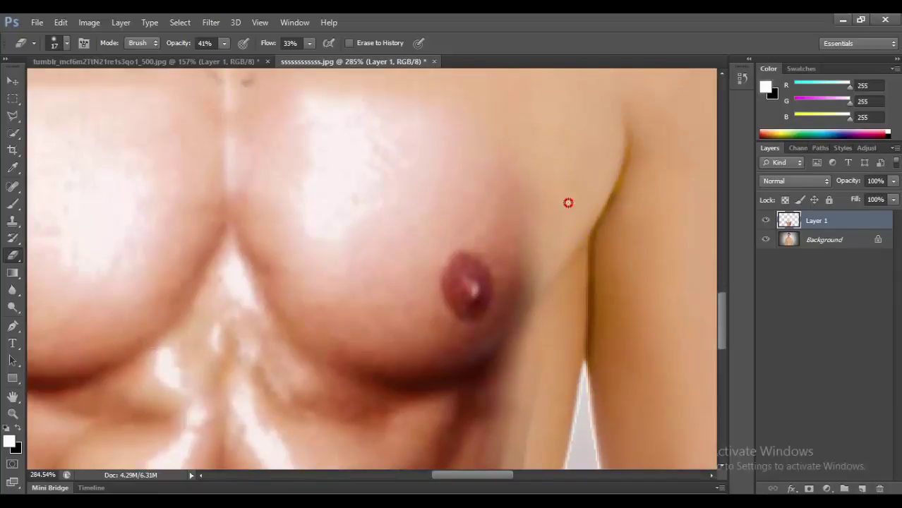
pyautogui.scroll(-2, 551, 200)
pyautogui.scroll(-2, 544, 298)
pyautogui.scroll(-1, 520, 302)
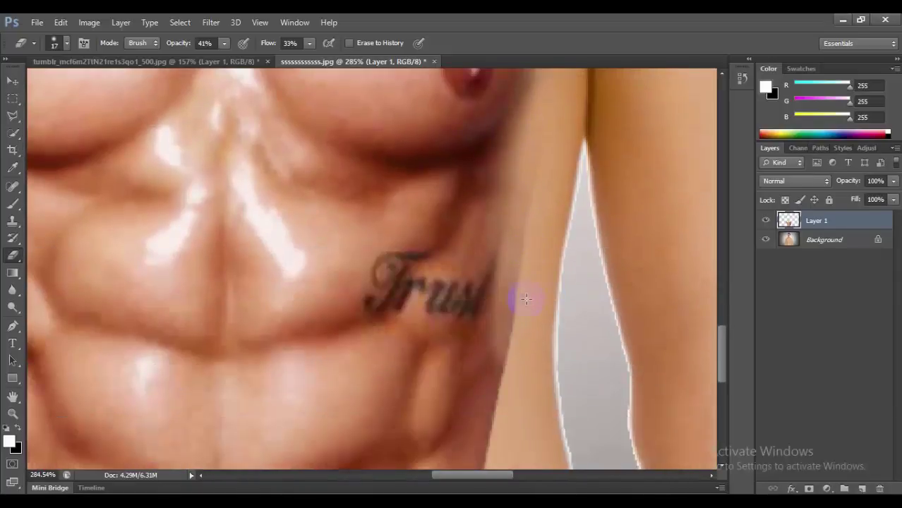
pyautogui.scroll(-1, 528, 299)
pyautogui.moveTo(517, 218)
pyautogui.mouseDown()
pyautogui.moveTo(494, 298)
pyautogui.moveTo(485, 393)
pyautogui.mouseUp()
# - Soften the right abs edge further down toward the waist
pyautogui.scroll(-1, 485, 393)
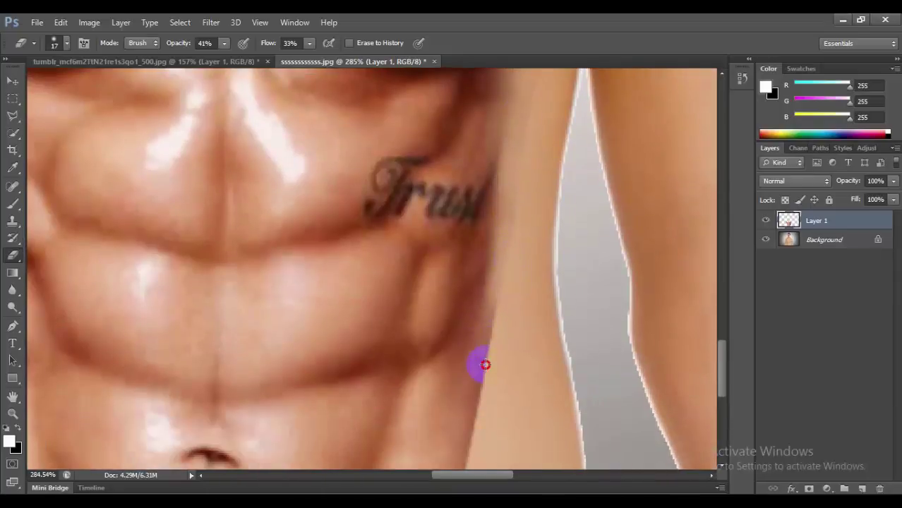
pyautogui.scroll(-1, 494, 244)
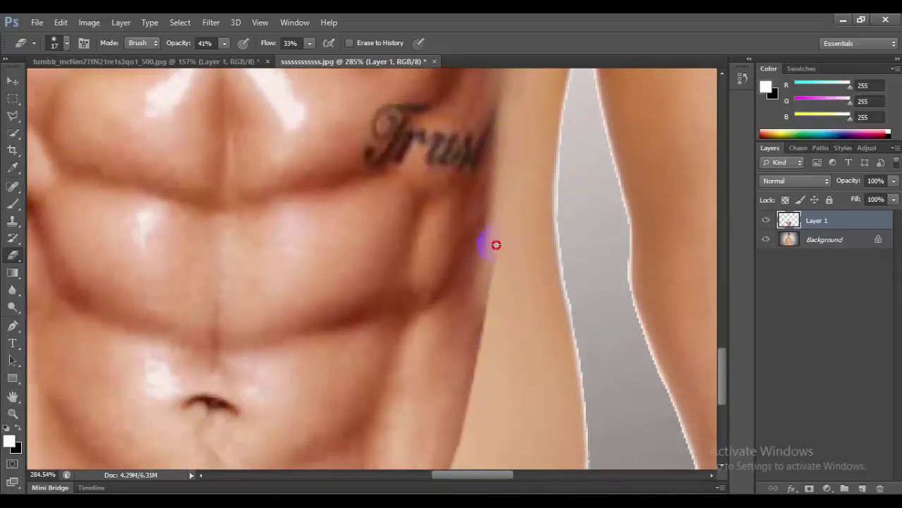
pyautogui.moveTo(494, 244); pyautogui.dragTo(480, 330)
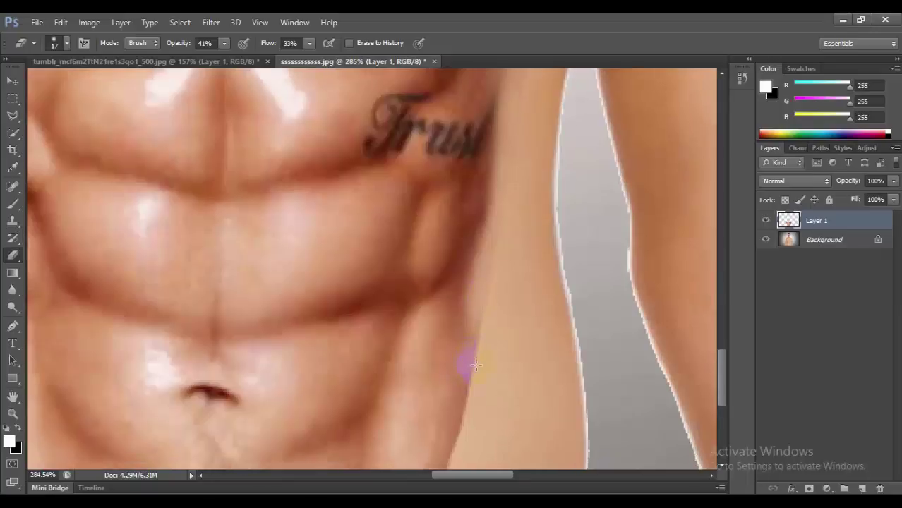
pyautogui.scroll(-3, 465, 339)
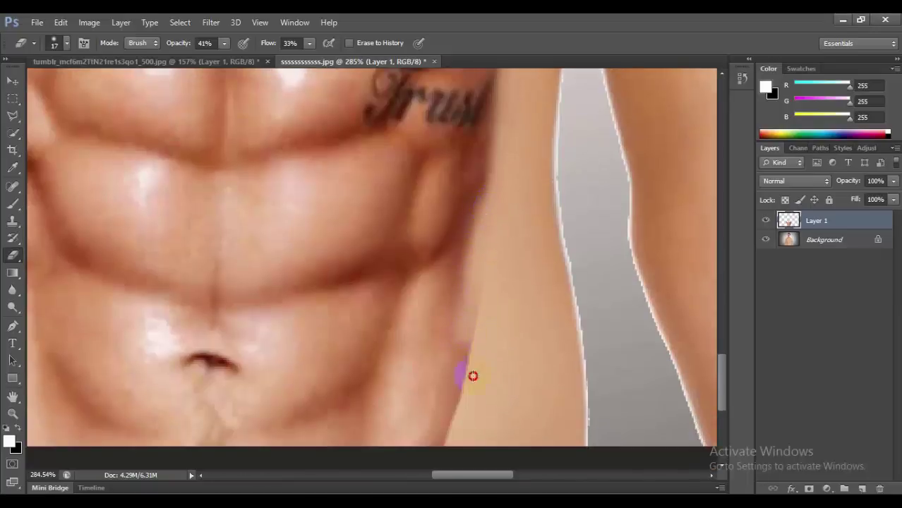
pyautogui.scroll(-5, 463, 411)
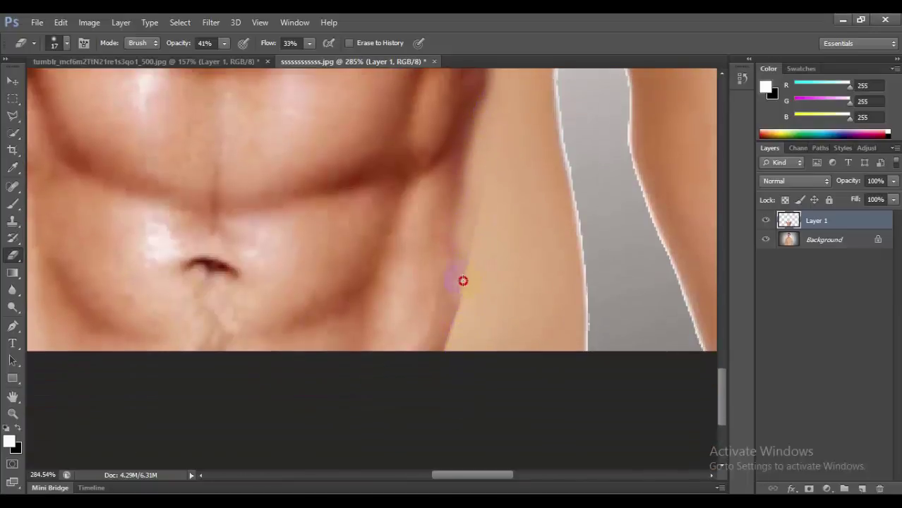
pyautogui.moveTo(471, 229); pyautogui.dragTo(443, 356)
# - Dab away small marks along the abdomen edge
pyautogui.click(474, 263)
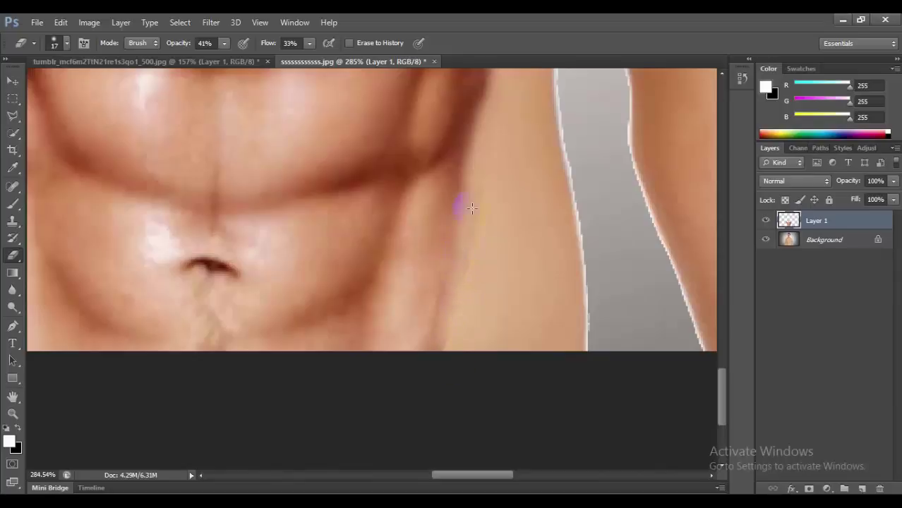
pyautogui.click(480, 179)
pyautogui.click(467, 239)
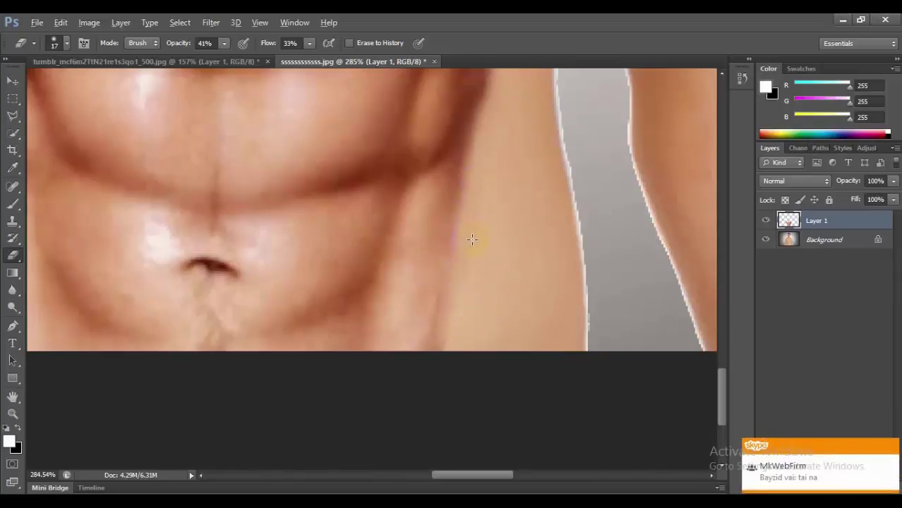
pyautogui.scroll(-2, 471, 239)
pyautogui.scroll(-2, 469, 241)
pyautogui.scroll(-2, 467, 247)
# - Erase stray marks on the right abdomen edge and blend the upper chest seam
pyautogui.scroll(-2, 466, 271)
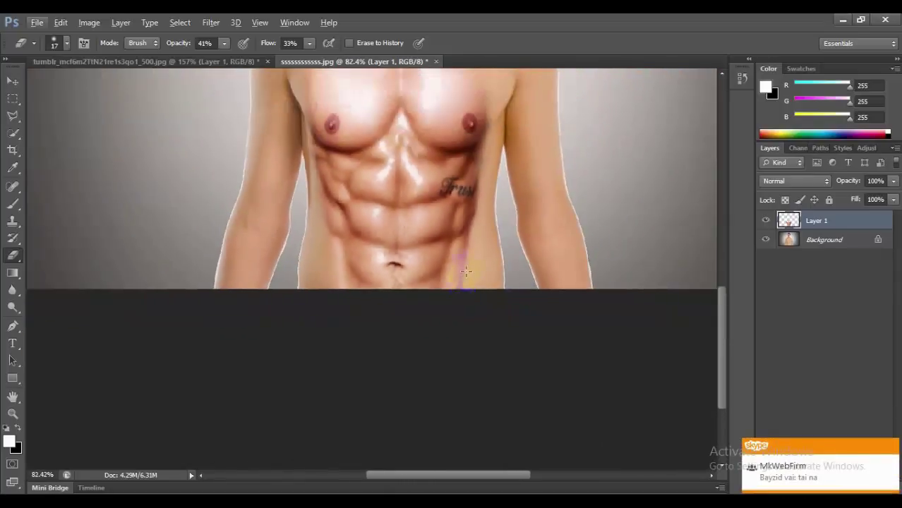
pyautogui.moveTo(465, 271)
pyautogui.mouseDown()
pyautogui.moveTo(484, 141)
pyautogui.moveTo(492, 141)
pyautogui.moveTo(473, 236)
pyautogui.mouseUp()
pyautogui.scroll(-1, 452, 213)
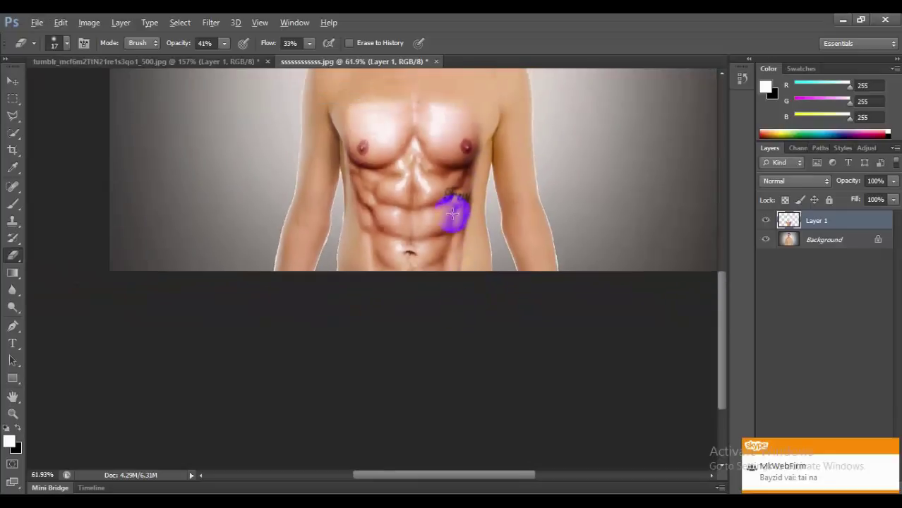
pyautogui.scroll(-1, 453, 213)
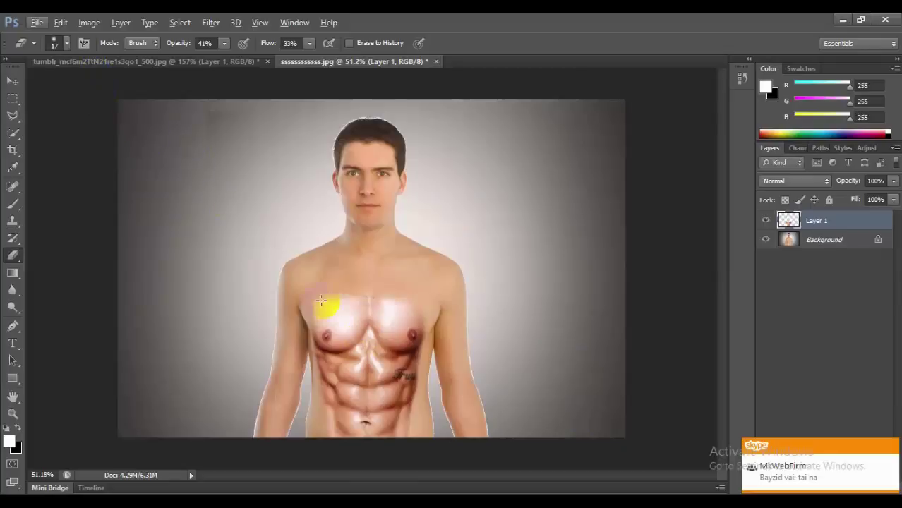
pyautogui.moveTo(321, 301); pyautogui.dragTo(385, 305)
# - Set the eraser to 40 px and soften the top edge of the bright chest area
pyautogui.scroll(5, 390, 297)
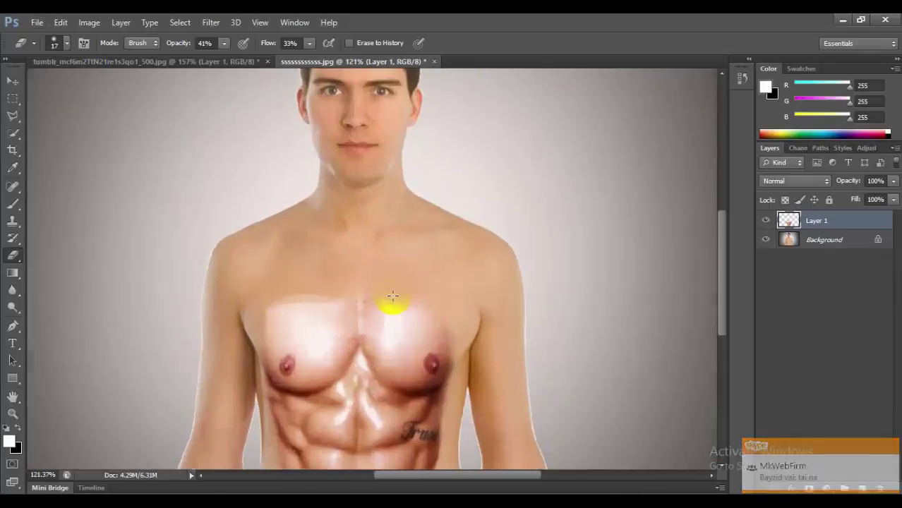
pyautogui.scroll(1, 393, 296)
pyautogui.scroll(1, 378, 302)
pyautogui.rightClick(397, 235)
pyautogui.moveTo(422, 263); pyautogui.dragTo(435, 265)
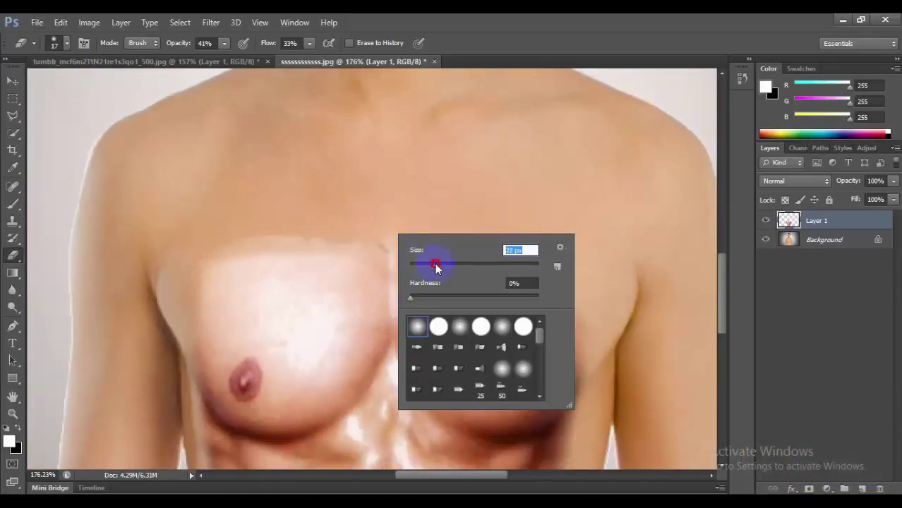
pyautogui.click(289, 234)
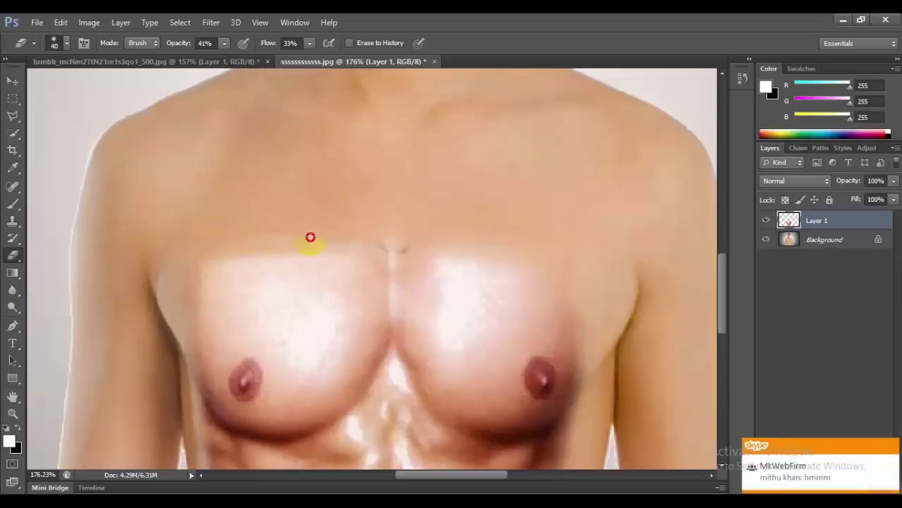
pyautogui.moveTo(310, 237)
pyautogui.mouseDown()
pyautogui.moveTo(335, 244)
pyautogui.moveTo(233, 236)
pyautogui.moveTo(282, 246)
pyautogui.moveTo(261, 241)
pyautogui.mouseUp()
# - Lower eraser opacity, enlarge it to 80 px, and fade the abs edge across both pecs
pyautogui.moveTo(225, 43); pyautogui.dragTo(201, 64)
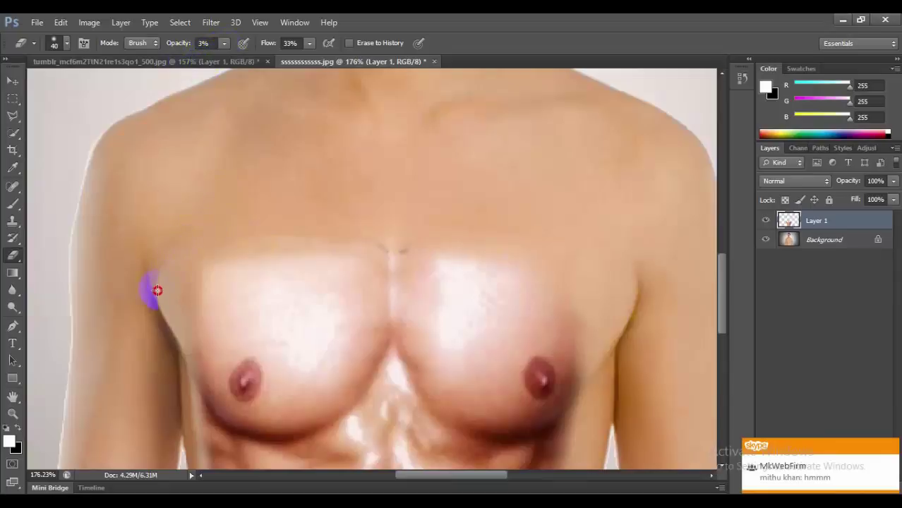
pyautogui.moveTo(154, 287)
pyautogui.mouseDown()
pyautogui.moveTo(279, 237)
pyautogui.moveTo(414, 258)
pyautogui.moveTo(394, 274)
pyautogui.moveTo(401, 258)
pyautogui.moveTo(254, 268)
pyautogui.mouseUp()
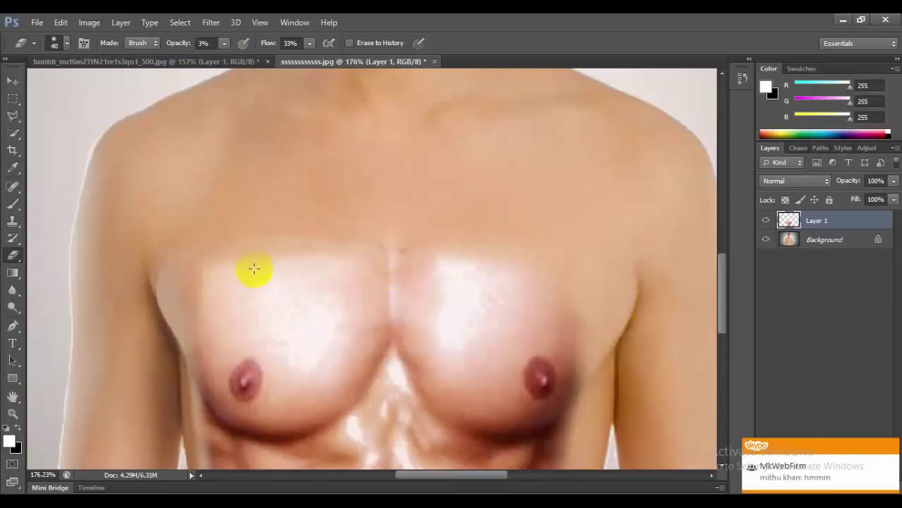
pyautogui.rightClick(303, 294)
pyautogui.moveTo(359, 325); pyautogui.dragTo(374, 324)
pyautogui.click(284, 282)
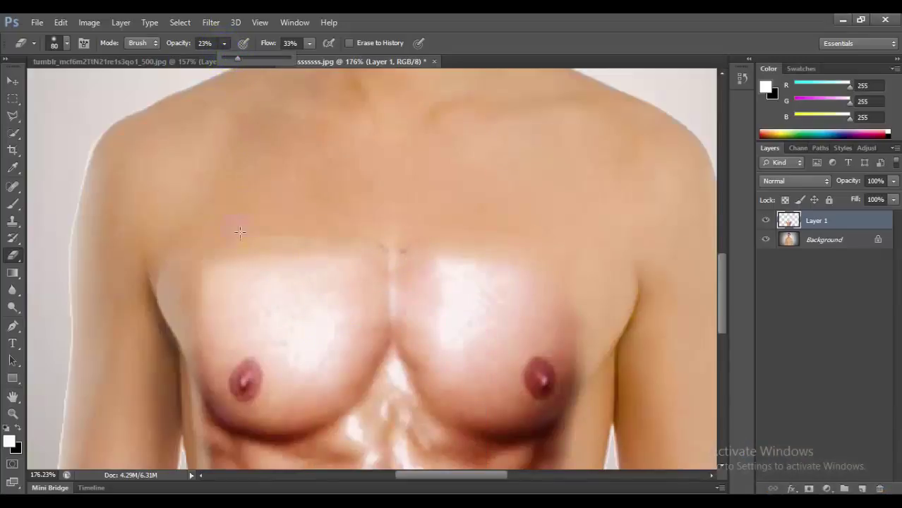
pyautogui.moveTo(240, 232)
pyautogui.mouseDown()
pyautogui.moveTo(307, 286)
pyautogui.moveTo(318, 319)
pyautogui.moveTo(303, 269)
pyautogui.mouseUp()
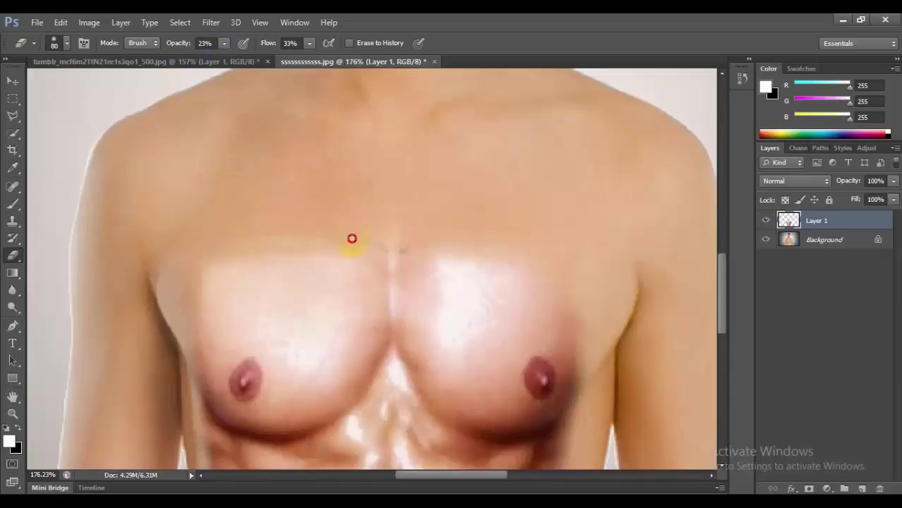
pyautogui.moveTo(263, 243); pyautogui.dragTo(522, 240)
pyautogui.moveTo(368, 262)
pyautogui.mouseDown()
pyautogui.moveTo(302, 316)
pyautogui.moveTo(329, 341)
pyautogui.moveTo(328, 316)
pyautogui.mouseUp()
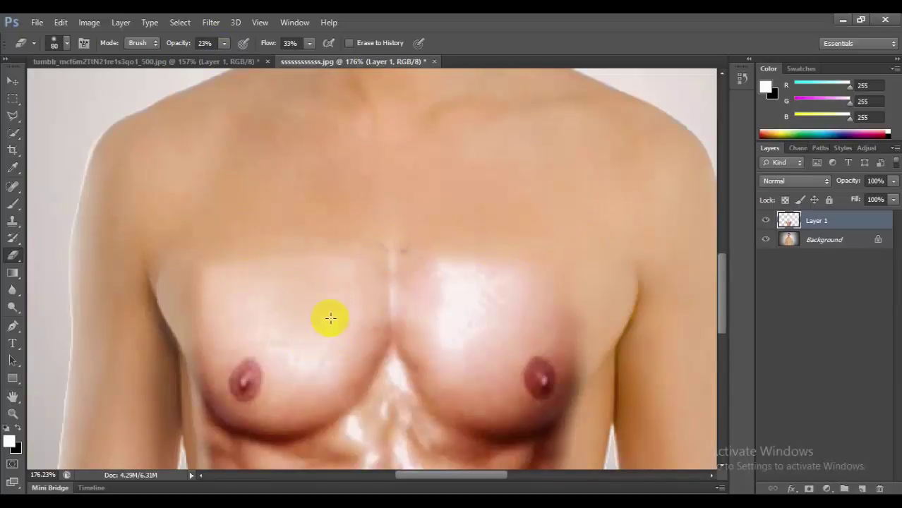
# - Zoom out to view the whole figure
pyautogui.scroll(-2, 329, 264)
pyautogui.scroll(-2, 328, 262)
pyautogui.scroll(-1, 332, 262)
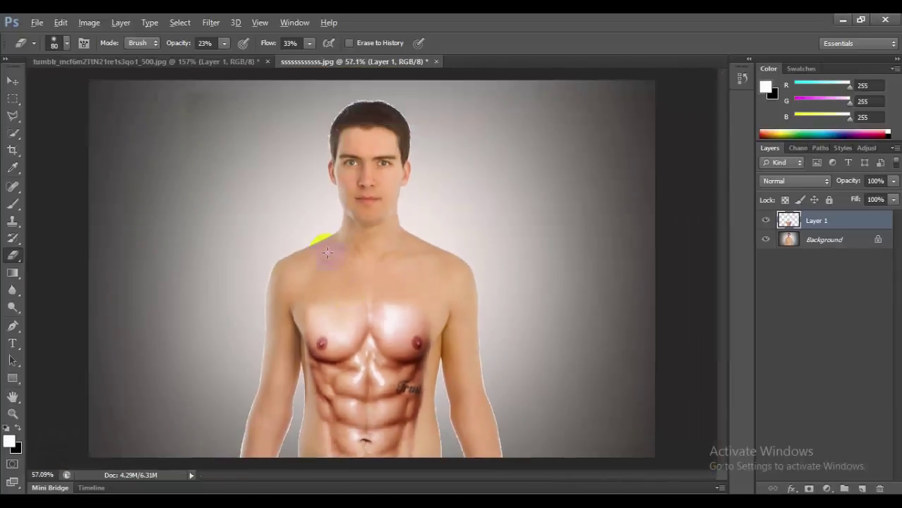
pyautogui.scroll(-1, 342, 170)
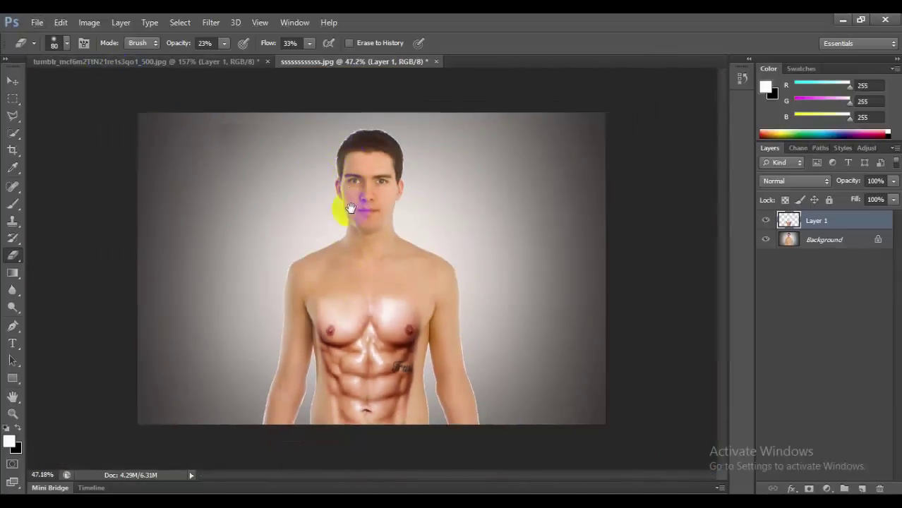
pyautogui.click(61, 21)
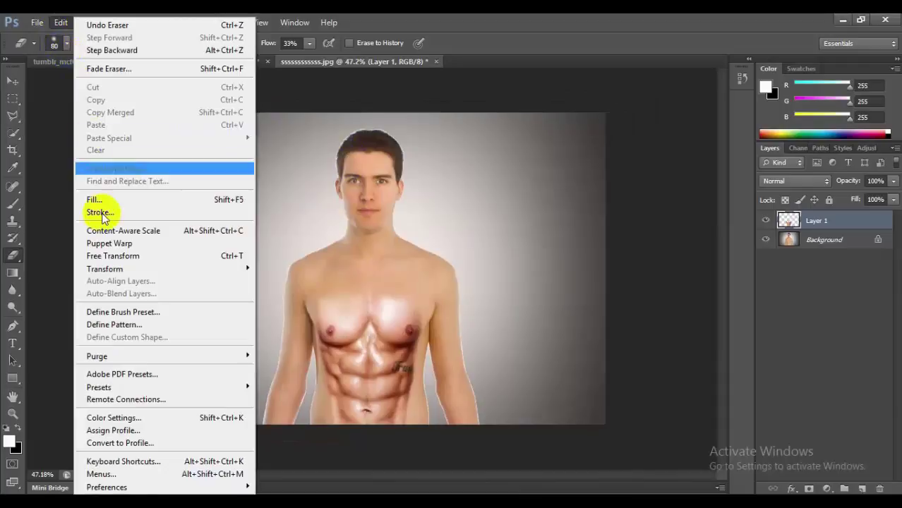
# - Start a Warp transform on the abs layer and pan to the lower abdomen
pyautogui.moveTo(105, 269)
pyautogui.click(283, 348)
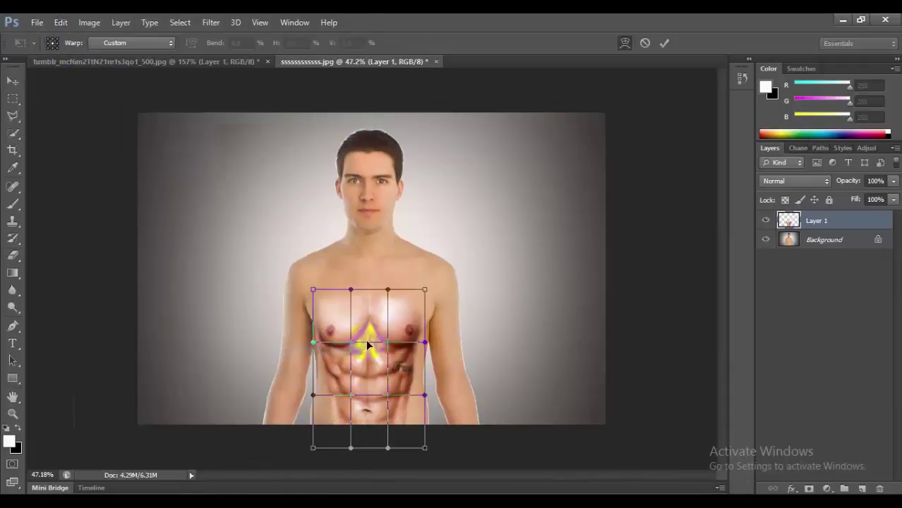
pyautogui.scroll(3, 406, 246)
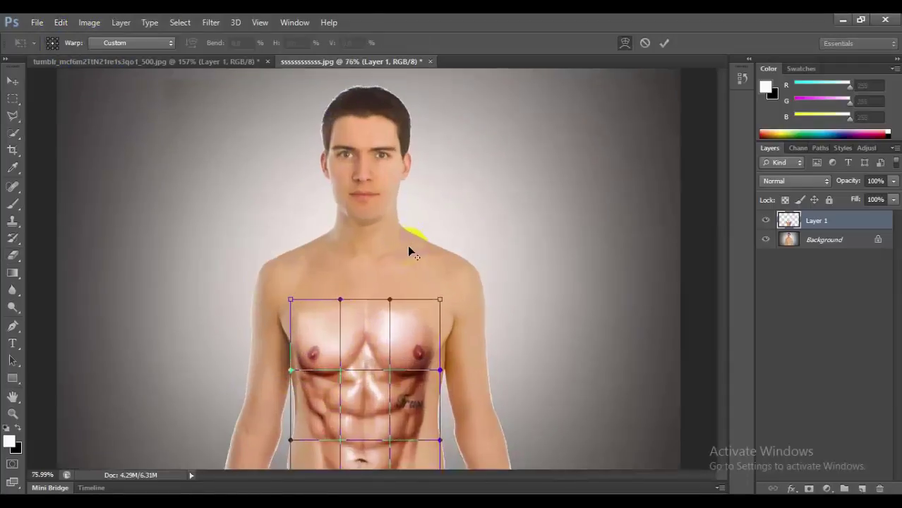
pyautogui.hotkey('alt', 'space')
pyautogui.press('Escape')
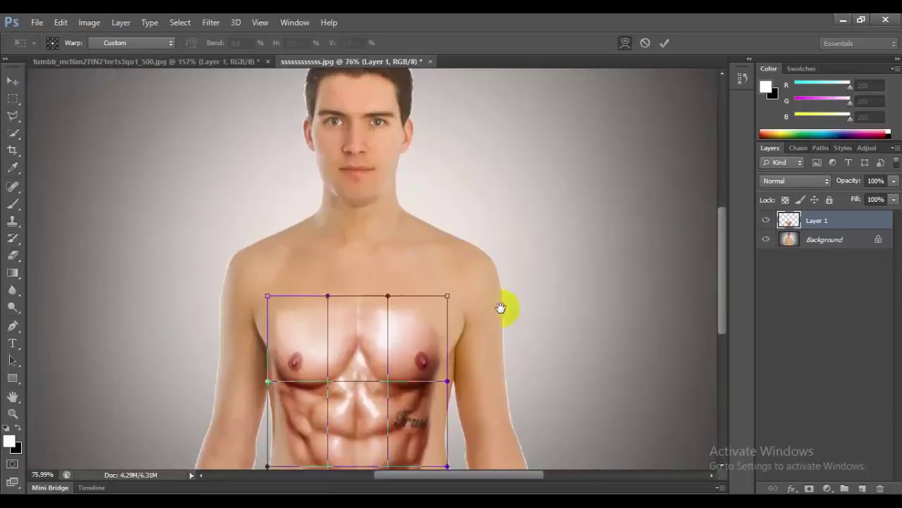
pyautogui.moveTo(495, 342); pyautogui.dragTo(509, 175)
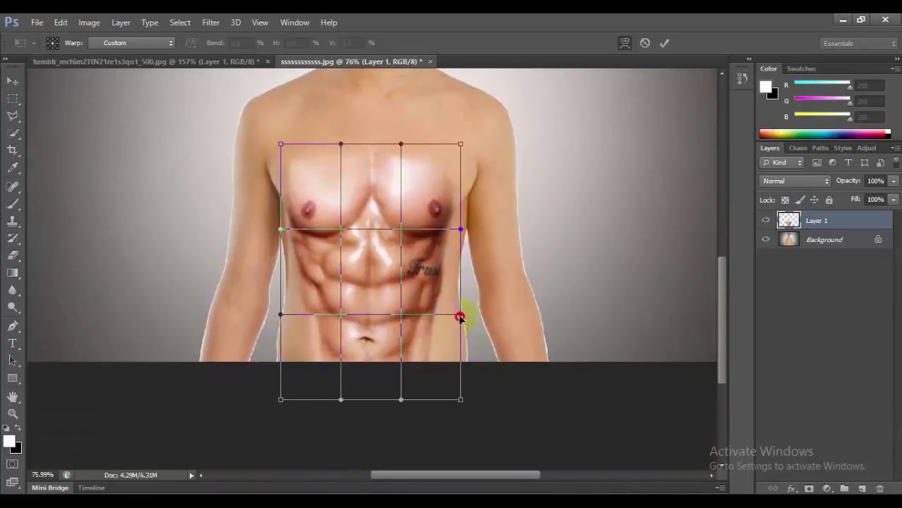
# - Warp the abs layer's sides and bottom edge to fit the waist
pyautogui.moveTo(459, 316); pyautogui.dragTo(486, 319)
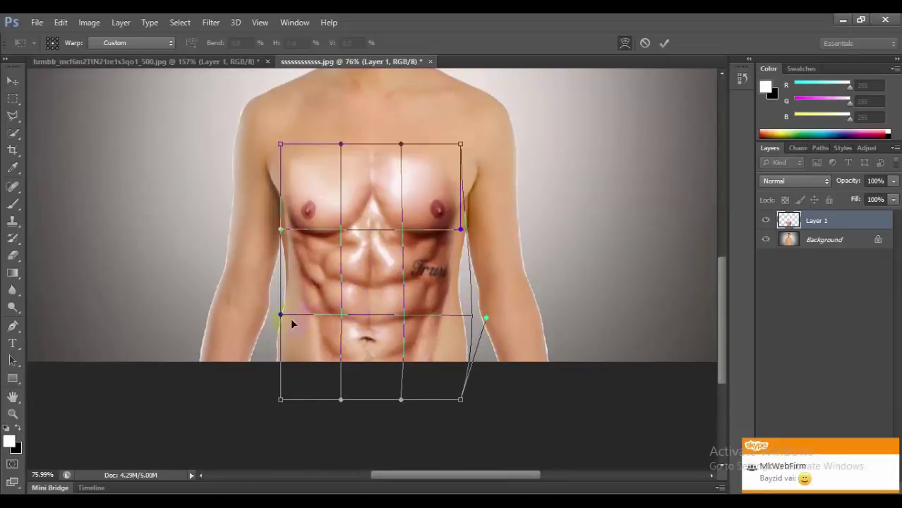
pyautogui.moveTo(302, 357); pyautogui.dragTo(297, 358)
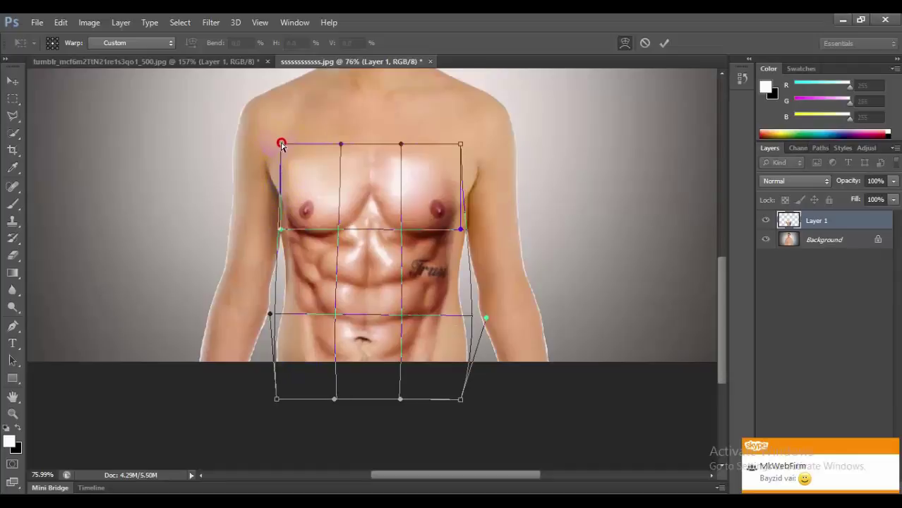
pyautogui.moveTo(281, 144); pyautogui.dragTo(288, 145)
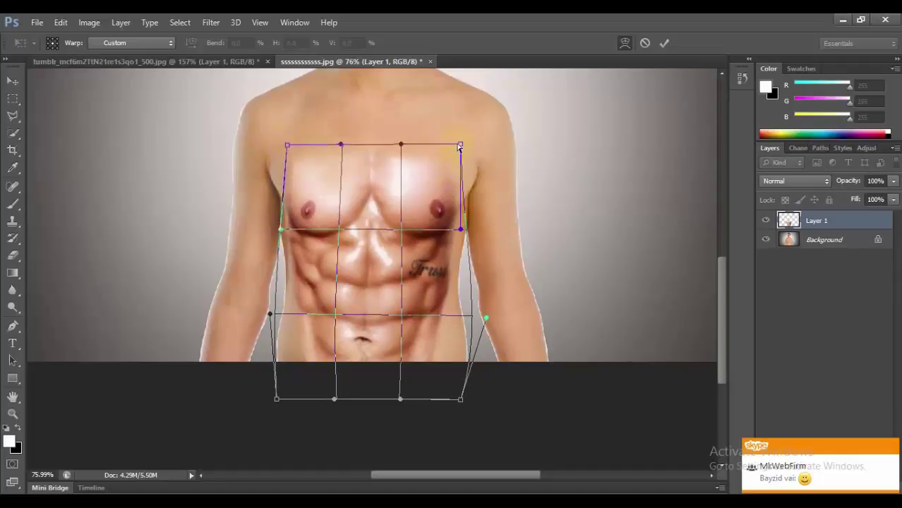
pyautogui.moveTo(459, 145); pyautogui.dragTo(454, 146)
pyautogui.moveTo(429, 316); pyautogui.dragTo(433, 341)
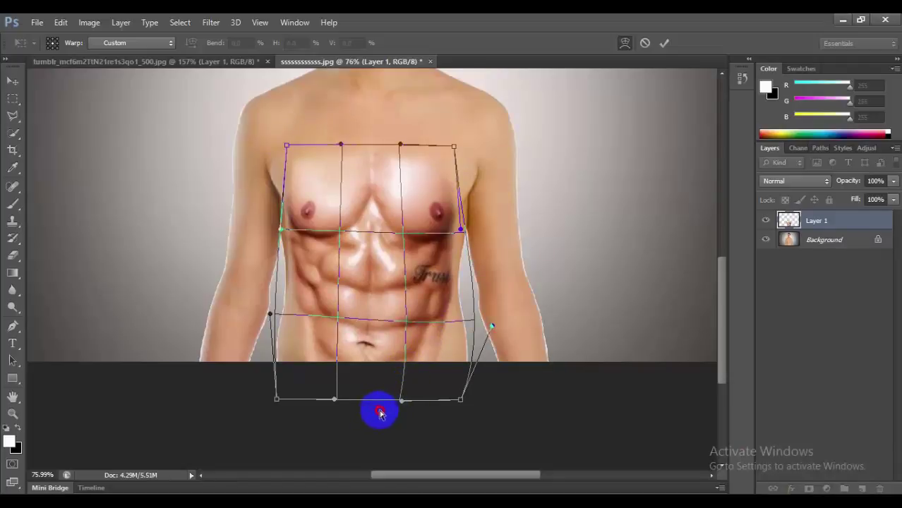
pyautogui.moveTo(276, 399); pyautogui.dragTo(288, 401)
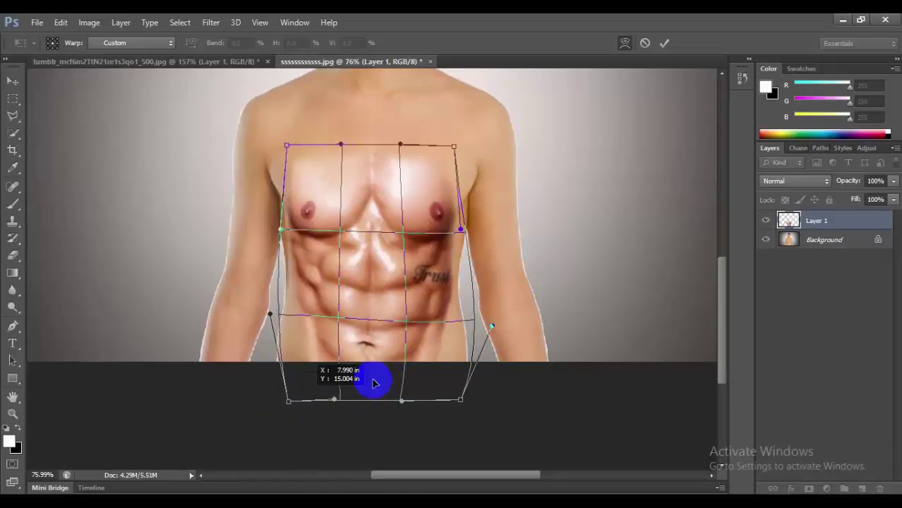
pyautogui.moveTo(384, 400); pyautogui.dragTo(398, 399)
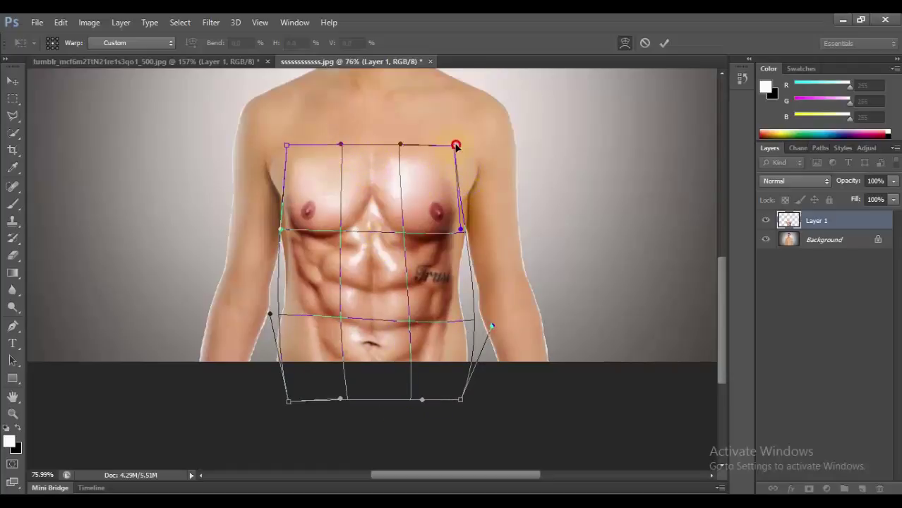
# - Pull the top warp corners out to the shoulders, adjust the side points, and commit the warp
pyautogui.moveTo(456, 146); pyautogui.dragTo(473, 136)
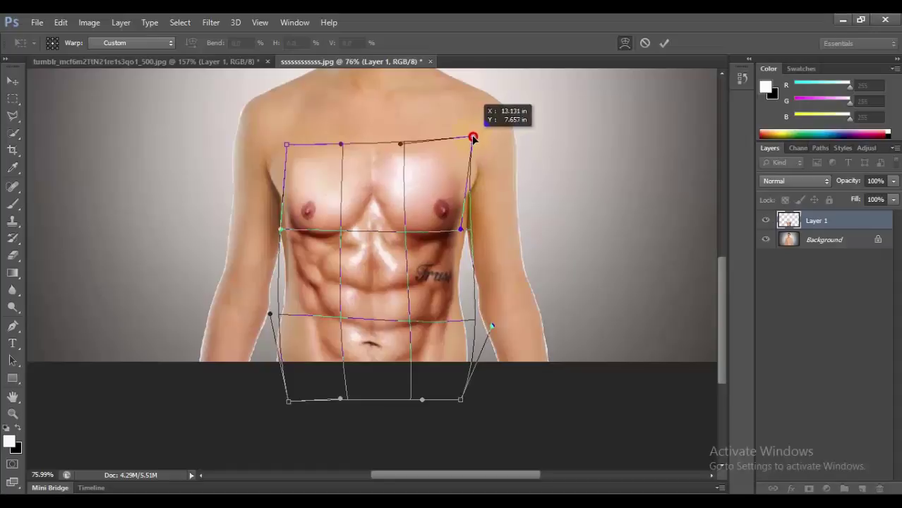
pyautogui.click(461, 241)
pyautogui.moveTo(459, 233); pyautogui.dragTo(455, 228)
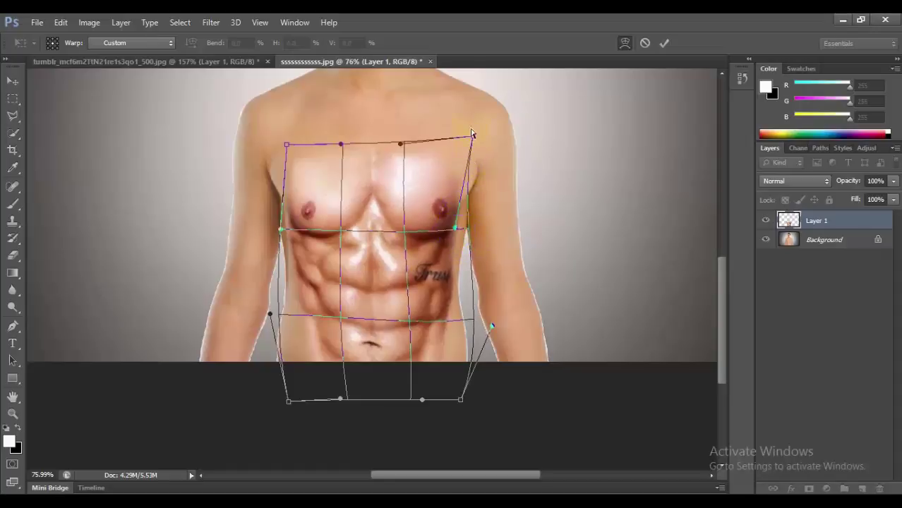
pyautogui.moveTo(478, 139); pyautogui.dragTo(490, 137)
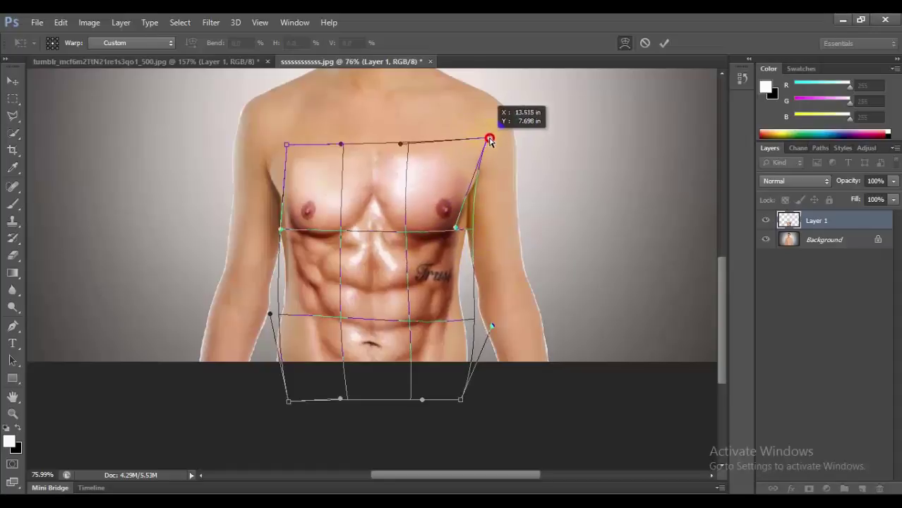
pyautogui.click(452, 231)
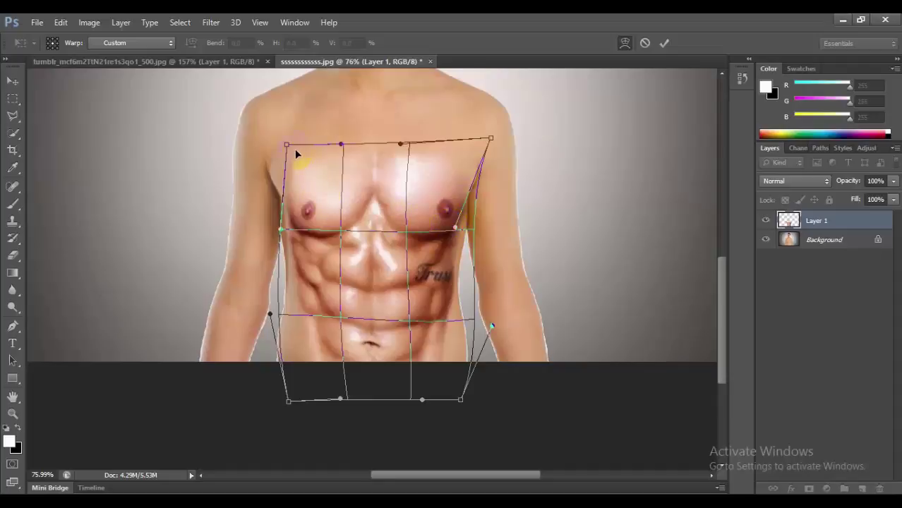
pyautogui.moveTo(281, 230); pyautogui.dragTo(288, 234)
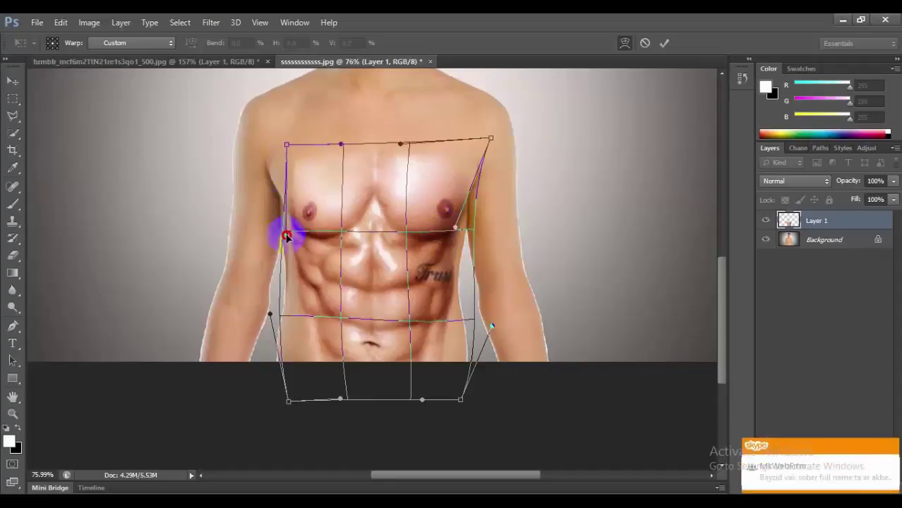
pyautogui.moveTo(283, 144); pyautogui.dragTo(260, 149)
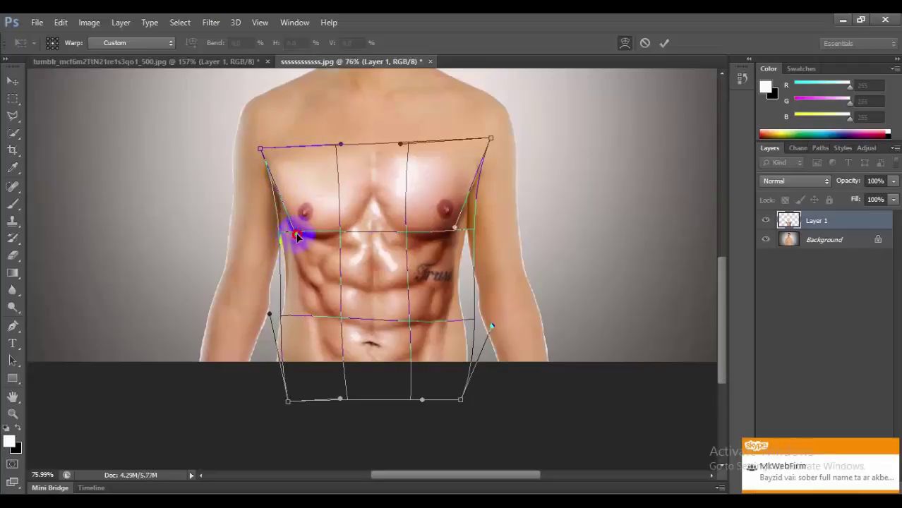
pyautogui.moveTo(297, 236); pyautogui.dragTo(300, 240)
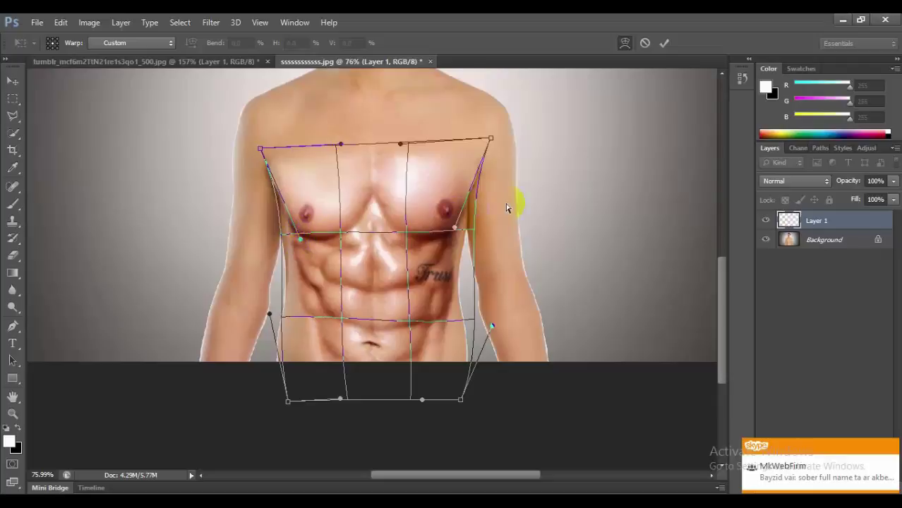
pyautogui.click(664, 43)
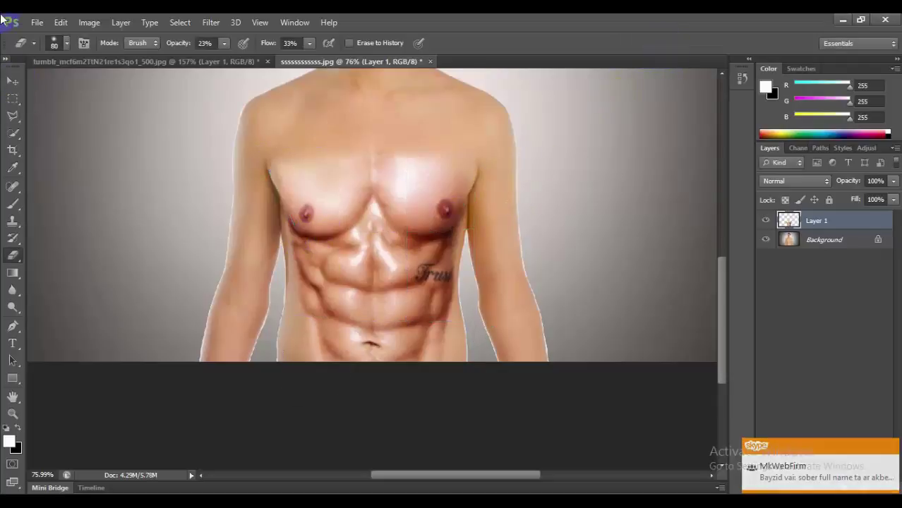
# - Lower Layer 1's fill to 54% so the abs blend in
pyautogui.click(850, 203)
pyautogui.click(892, 201)
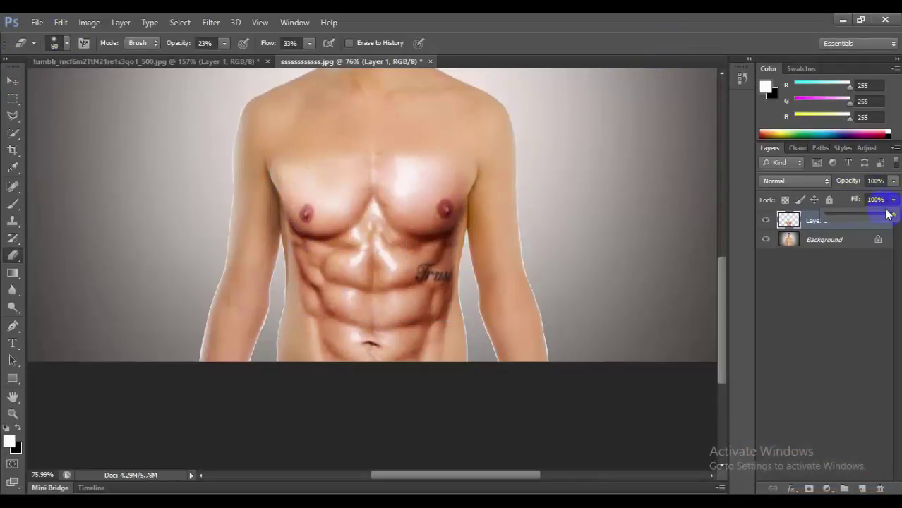
pyautogui.moveTo(889, 216); pyautogui.dragTo(870, 218)
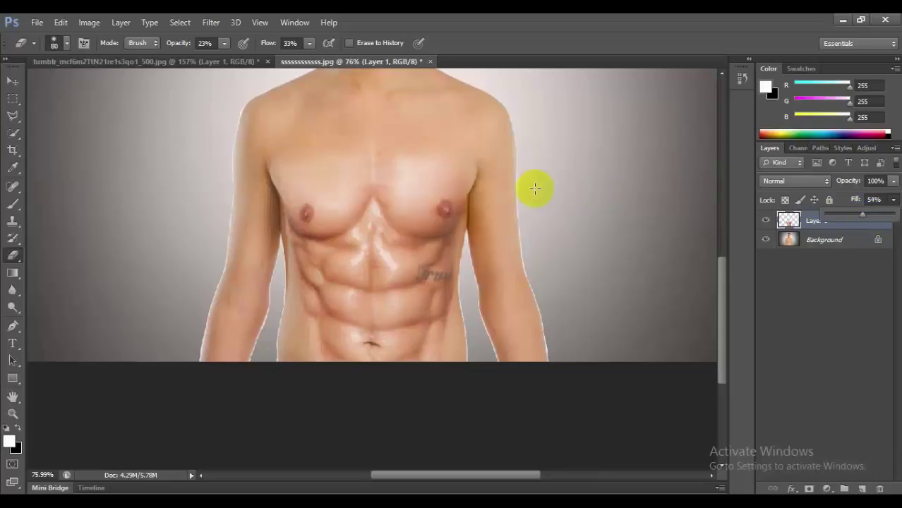
pyautogui.scroll(-4, 452, 178)
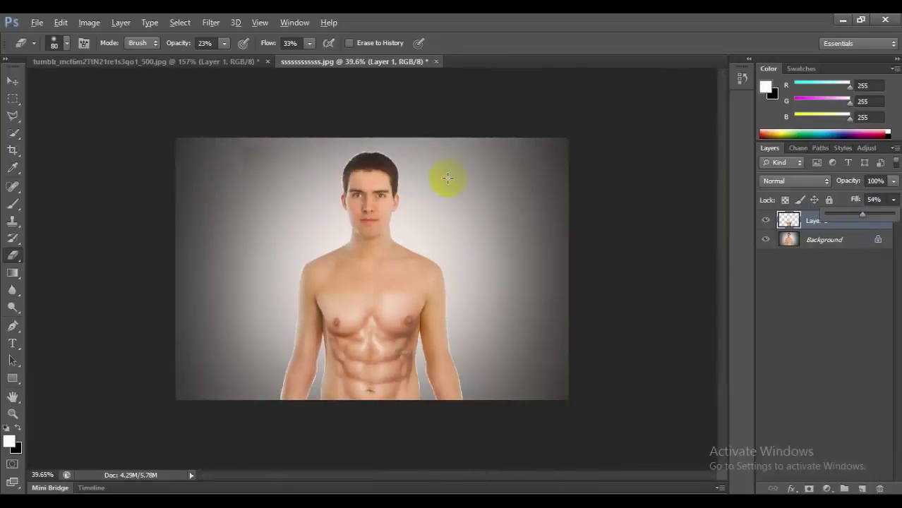
pyautogui.scroll(4, 438, 233)
pyautogui.moveTo(453, 257); pyautogui.dragTo(468, 109)
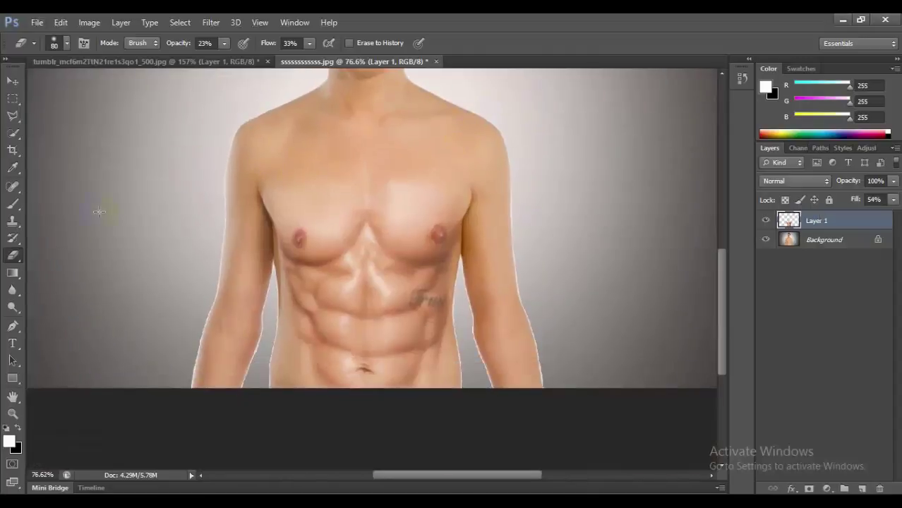
# - Pick a soft round eraser brush and erase faint abs detail on the upper abdomen
pyautogui.rightClick(307, 201)
pyautogui.click(352, 291)
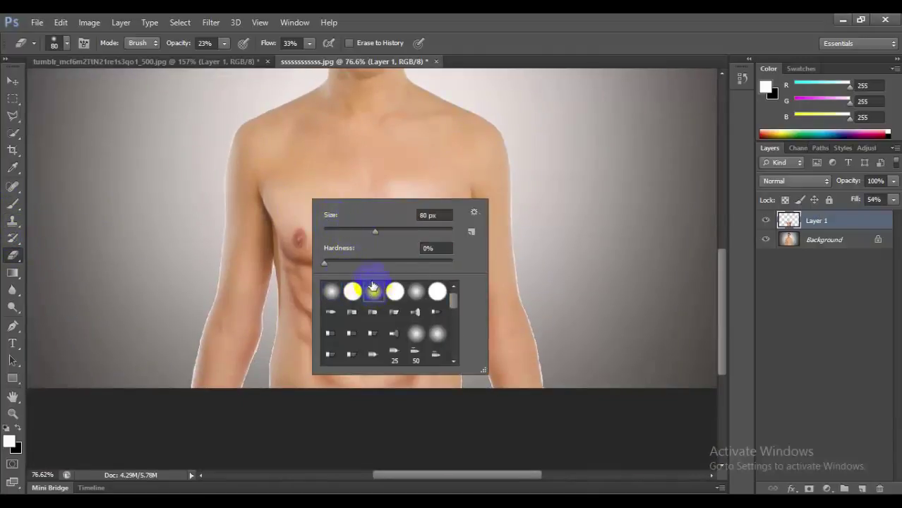
pyautogui.click(307, 192)
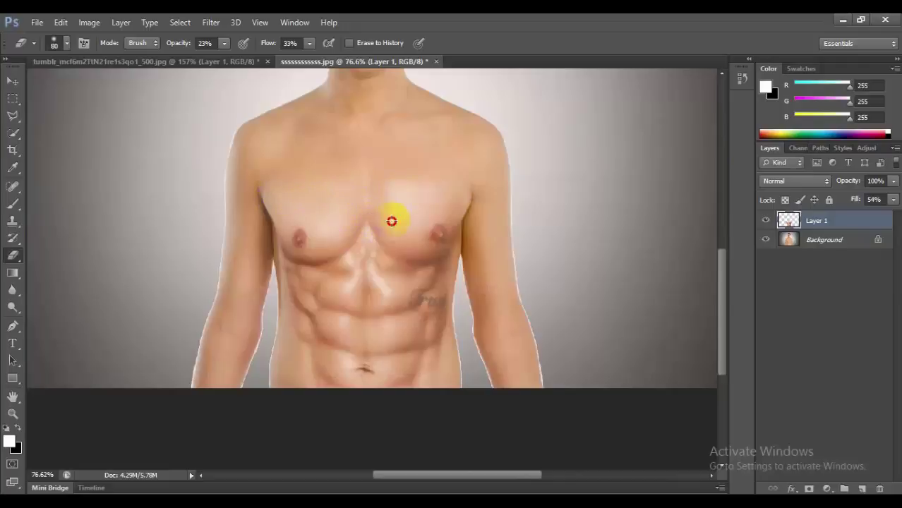
pyautogui.scroll(-2, 381, 251)
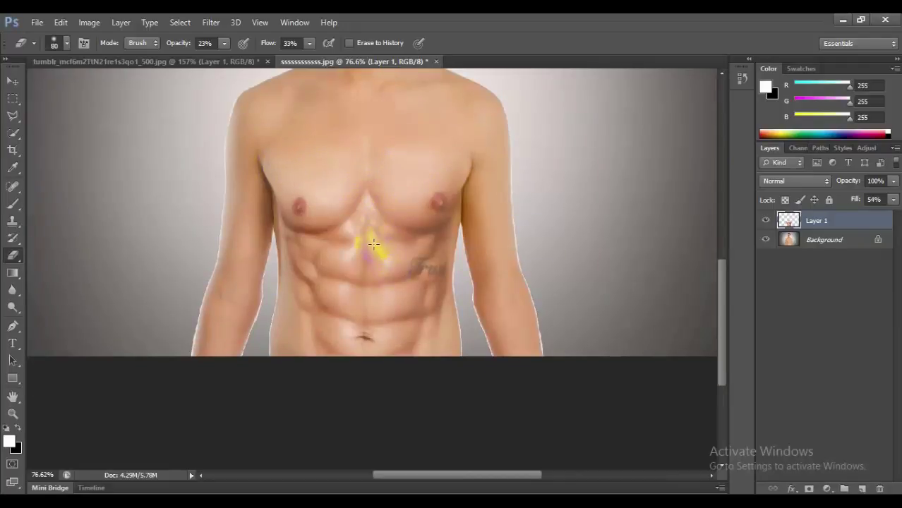
pyautogui.moveTo(385, 260); pyautogui.dragTo(378, 261)
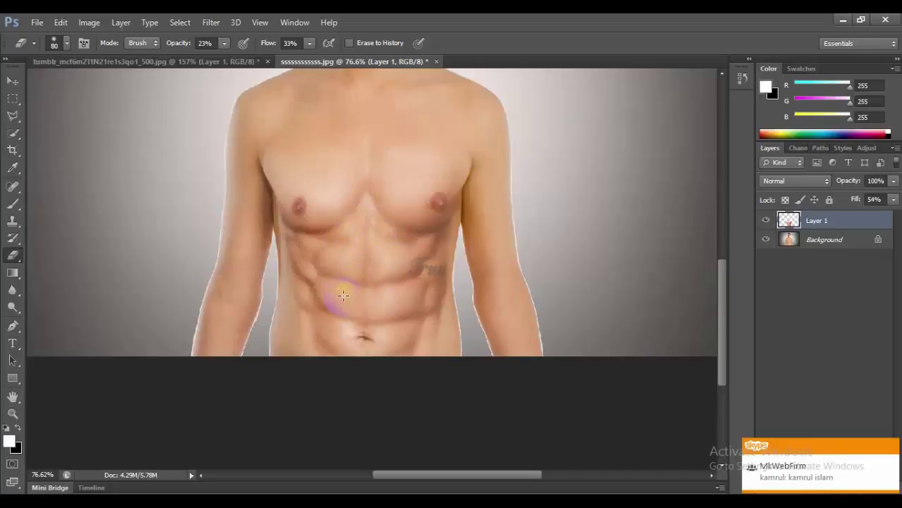
# - Erase the abs edges along the left and right abdomen to blend them
pyautogui.scroll(-1, 343, 295)
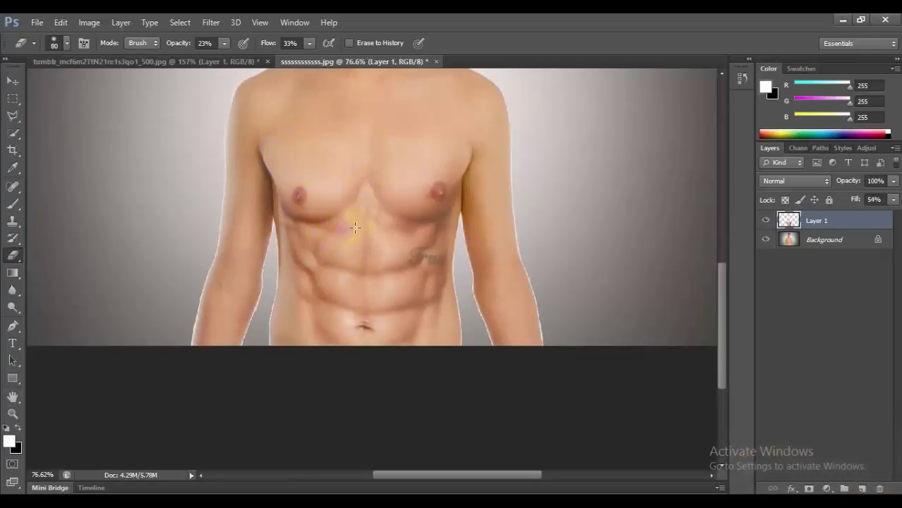
pyautogui.scroll(-3, 446, 268)
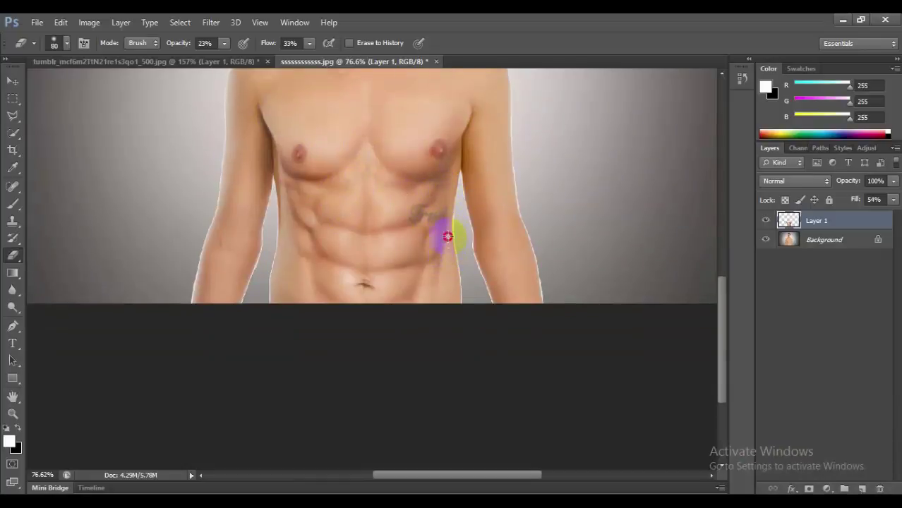
pyautogui.moveTo(438, 241)
pyautogui.mouseDown()
pyautogui.moveTo(321, 302)
pyautogui.moveTo(299, 258)
pyautogui.moveTo(306, 282)
pyautogui.mouseUp()
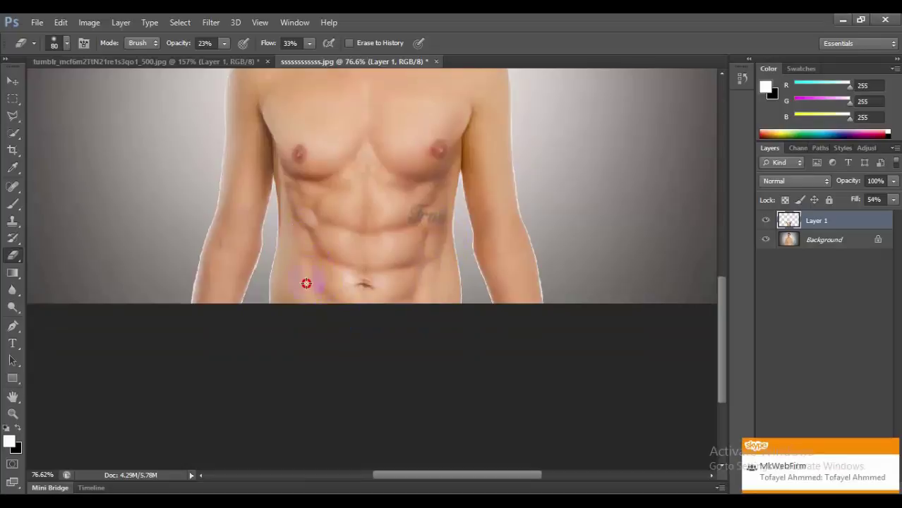
pyautogui.moveTo(433, 282); pyautogui.dragTo(437, 275)
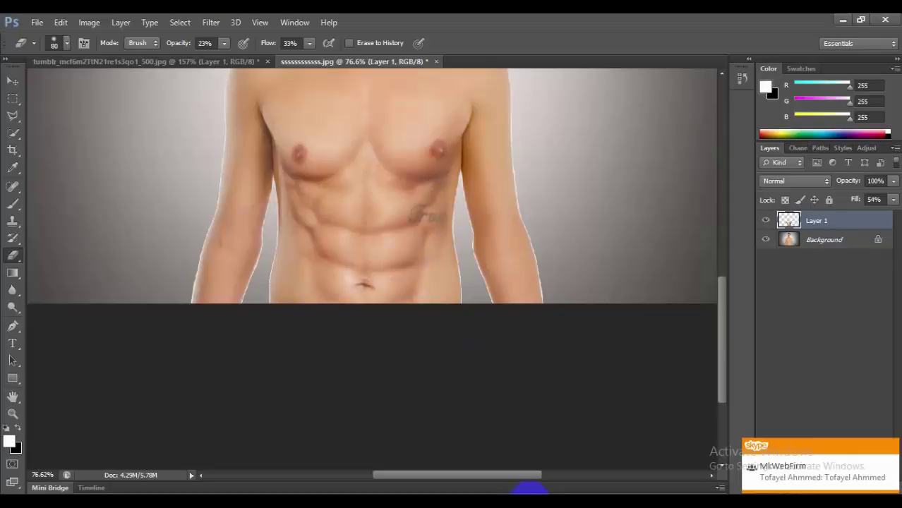
pyautogui.scroll(3, 309, 260)
pyautogui.scroll(3, 309, 256)
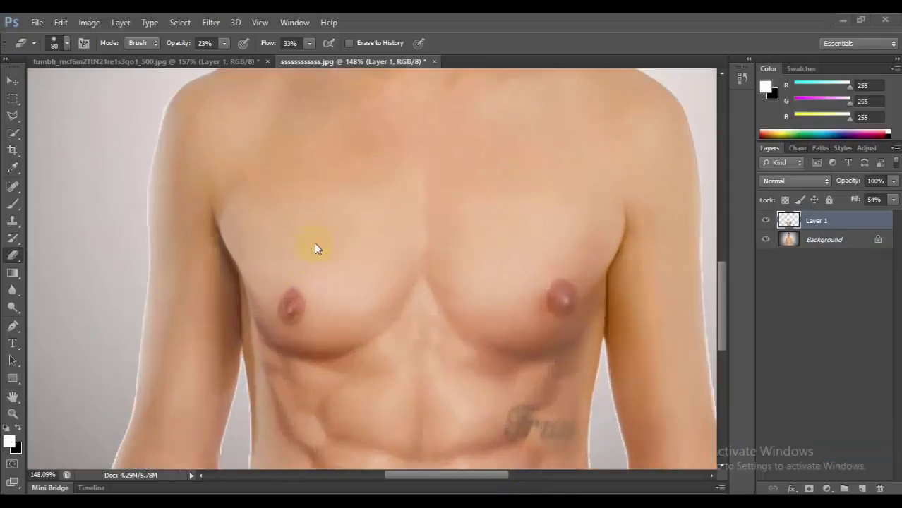
# - Raise the Eraser opacity to 42% and soften the abs edges at both armpits
pyautogui.moveTo(215, 231)
pyautogui.mouseDown()
pyautogui.moveTo(225, 239)
pyautogui.moveTo(214, 235)
pyautogui.mouseUp()
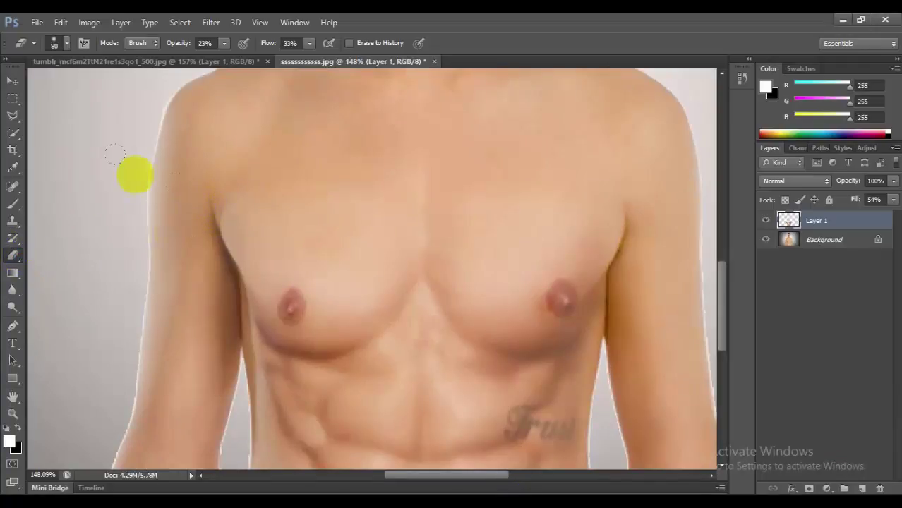
pyautogui.moveTo(224, 43); pyautogui.dragTo(237, 59)
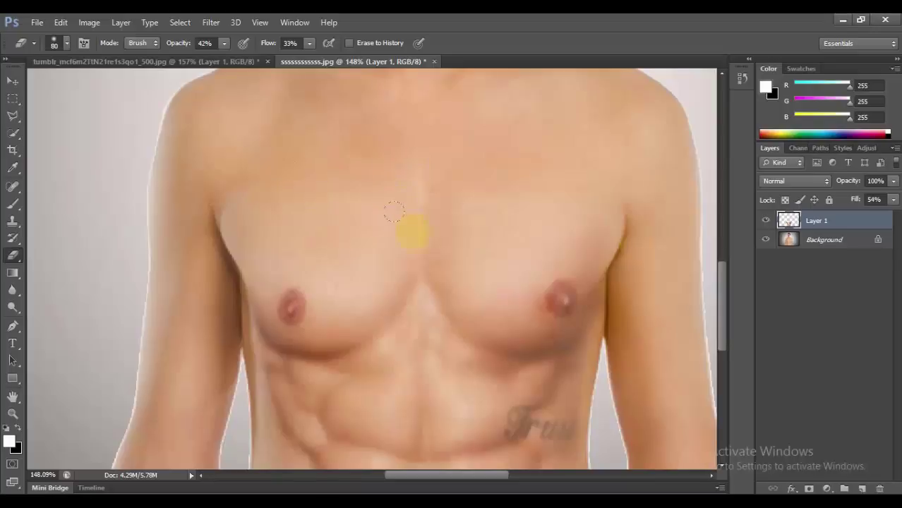
pyautogui.scroll(-2, 413, 232)
pyautogui.scroll(-3, 402, 298)
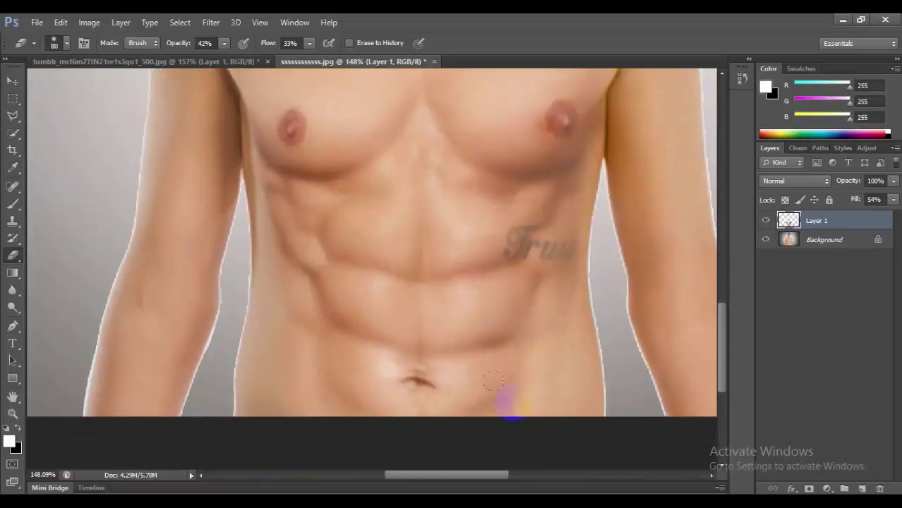
pyautogui.scroll(-1, 493, 381)
pyautogui.scroll(-1, 355, 334)
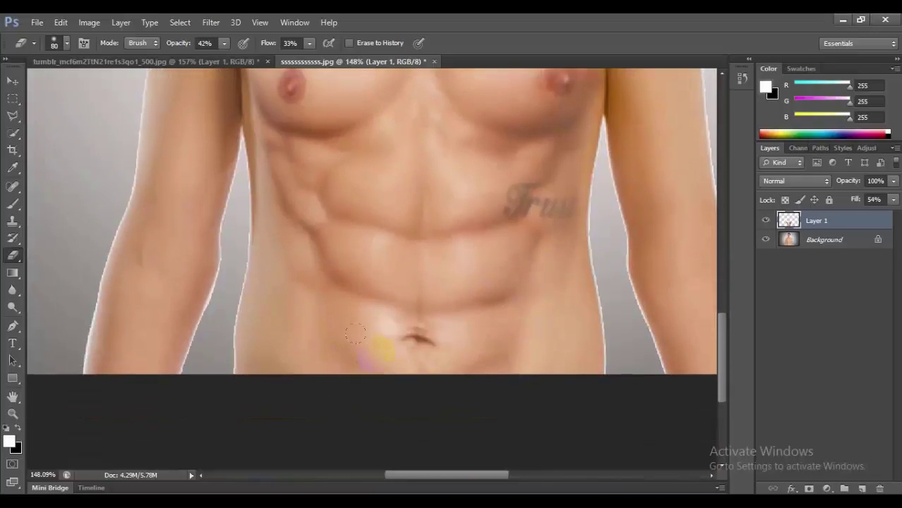
pyautogui.scroll(2, 337, 190)
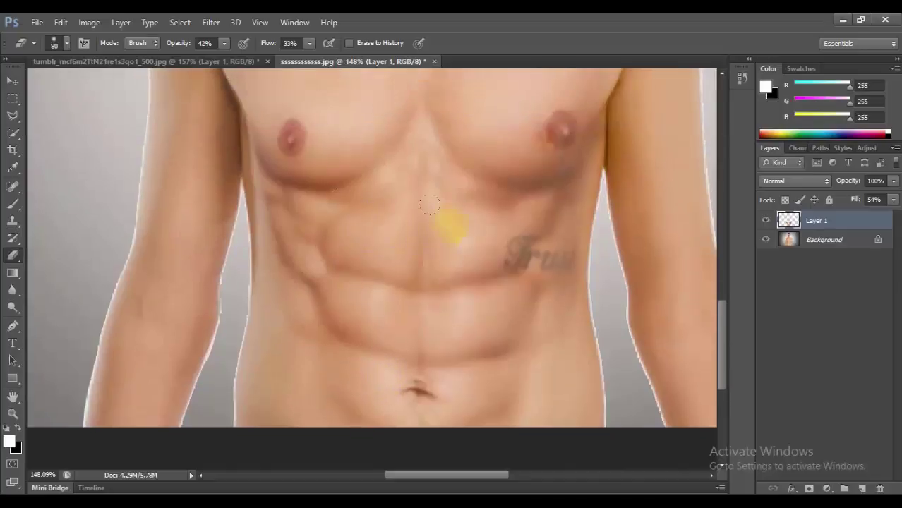
pyautogui.scroll(3, 322, 277)
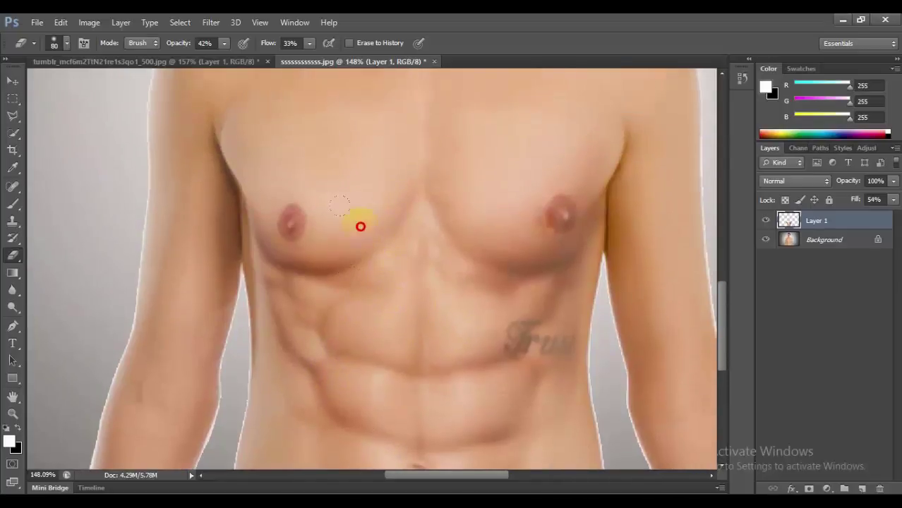
pyautogui.moveTo(216, 103); pyautogui.dragTo(212, 161)
pyautogui.moveTo(622, 145); pyautogui.dragTo(618, 173)
# - Raise Layer 1's fill to 80% so the abs stand out more
pyautogui.click(898, 220)
pyautogui.click(893, 201)
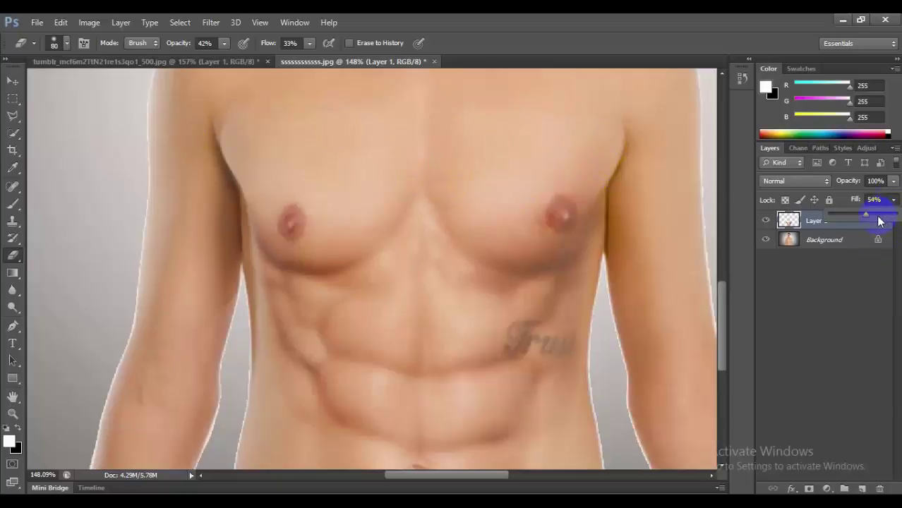
pyautogui.moveTo(863, 214); pyautogui.dragTo(876, 218)
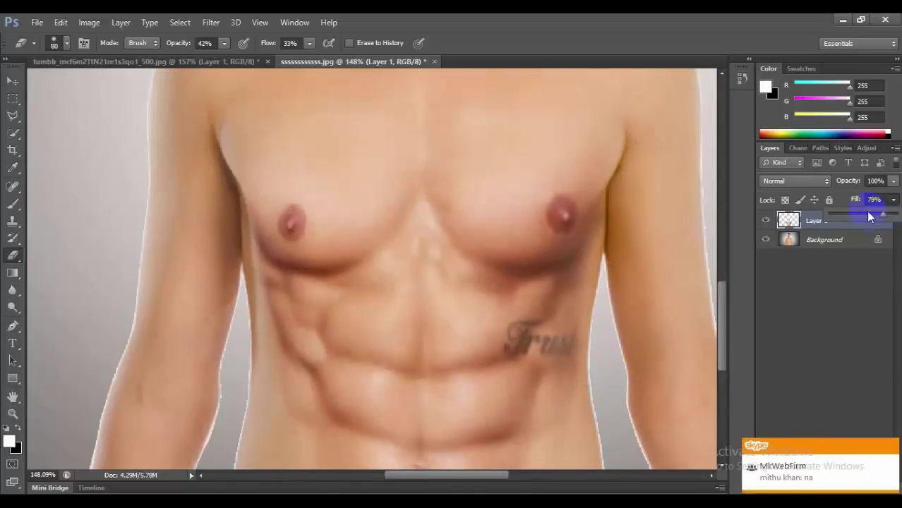
pyautogui.scroll(-3, 422, 229)
pyautogui.scroll(-2, 432, 240)
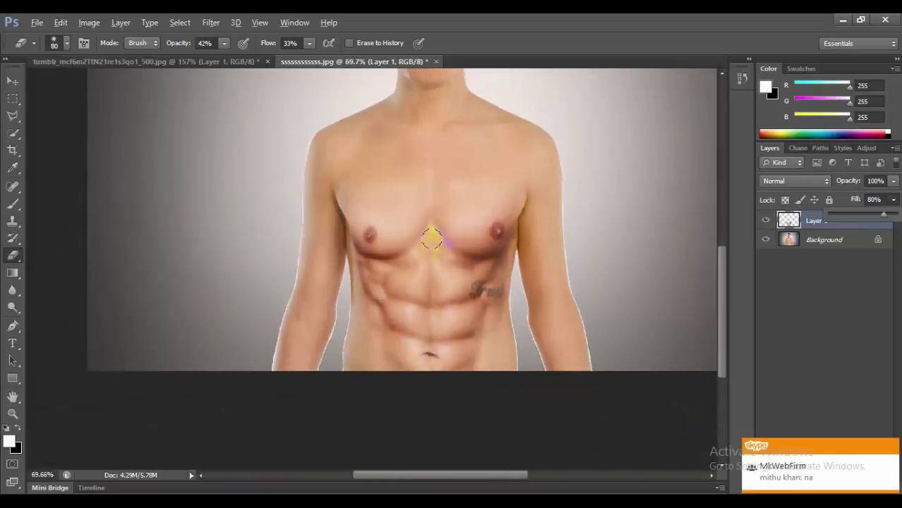
# - Add a Hue/Saturation layer above Background with Hue -2, then reselect Layer 1
pyautogui.click(783, 240)
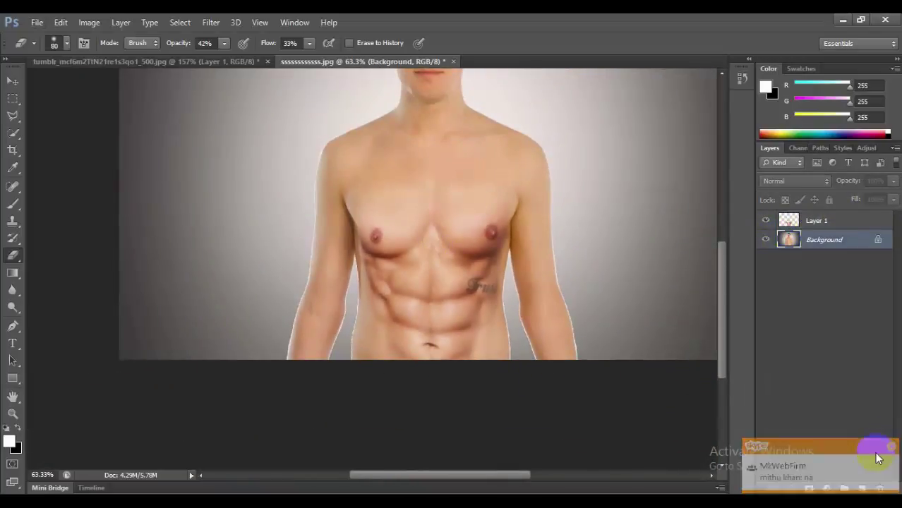
pyautogui.click(827, 489)
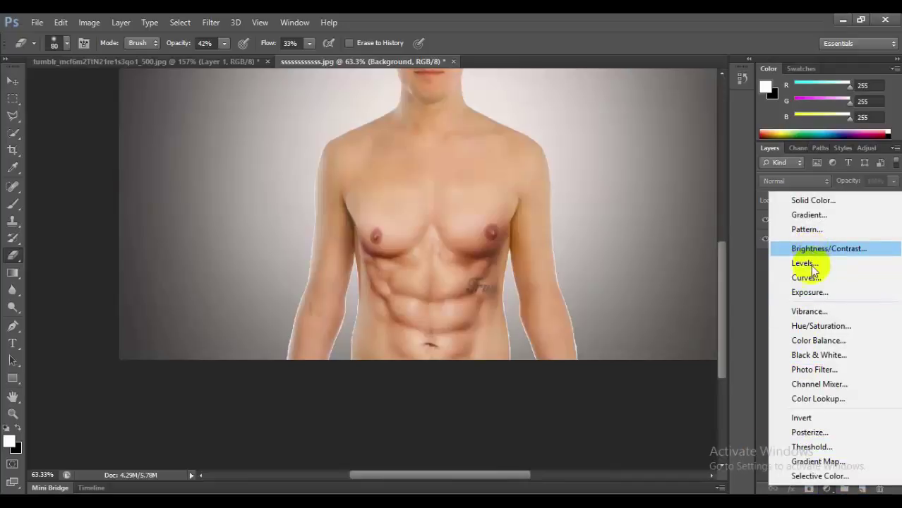
pyautogui.click(818, 325)
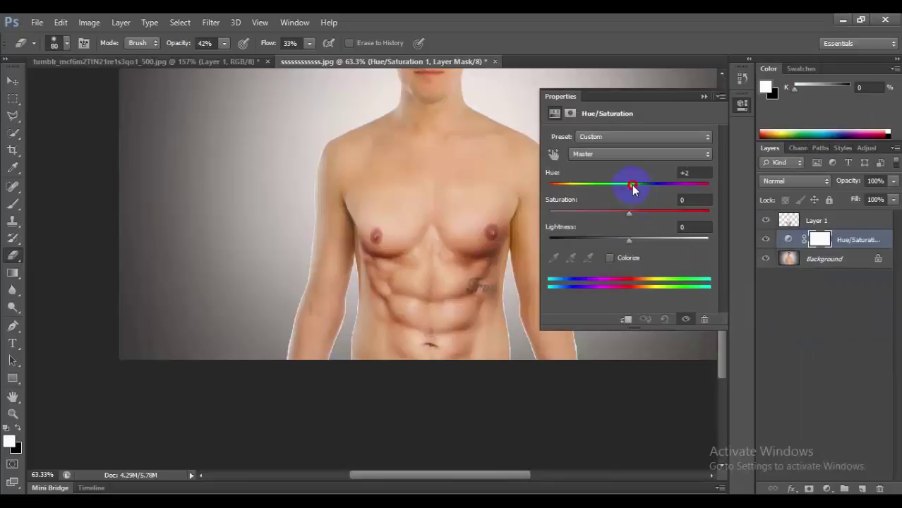
pyautogui.moveTo(633, 188); pyautogui.dragTo(627, 189)
pyautogui.click(719, 96)
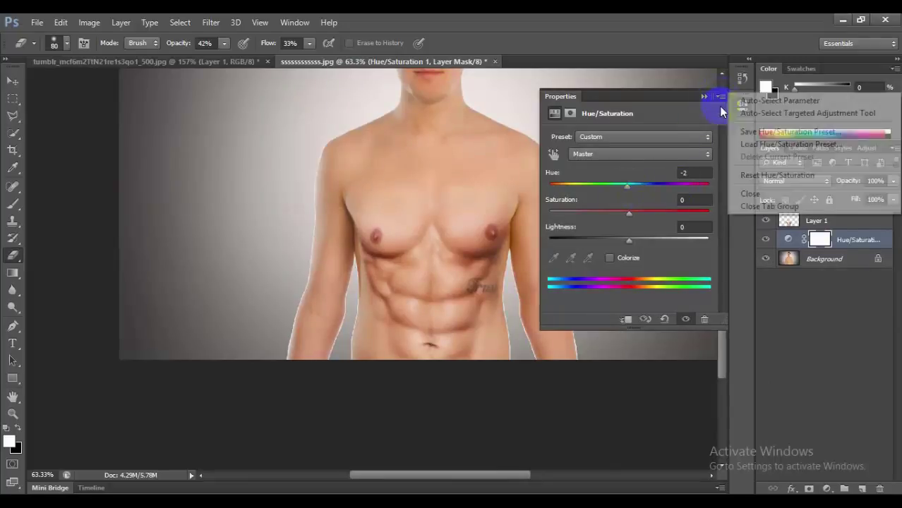
pyautogui.click(749, 193)
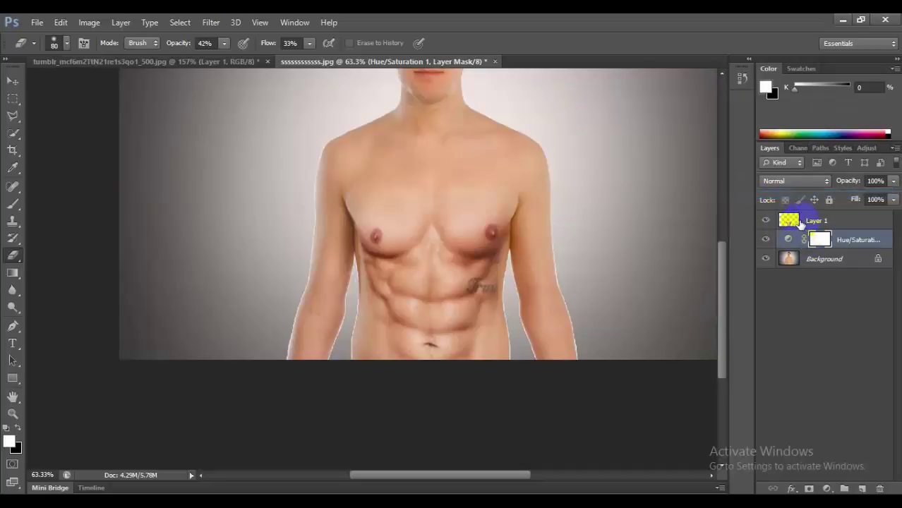
pyautogui.click(799, 223)
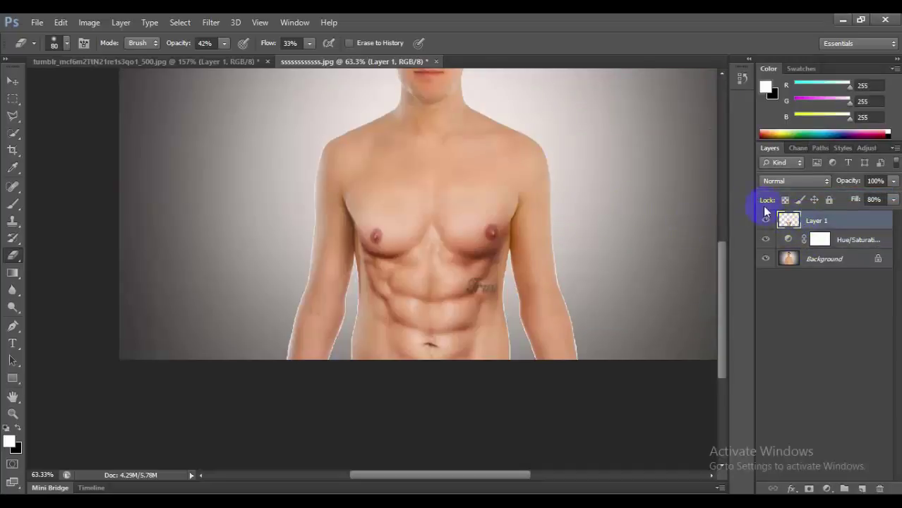
# - Raise Layer 1's fill to 100% and reselect the Background layer
pyautogui.moveTo(894, 200); pyautogui.dragTo(892, 217)
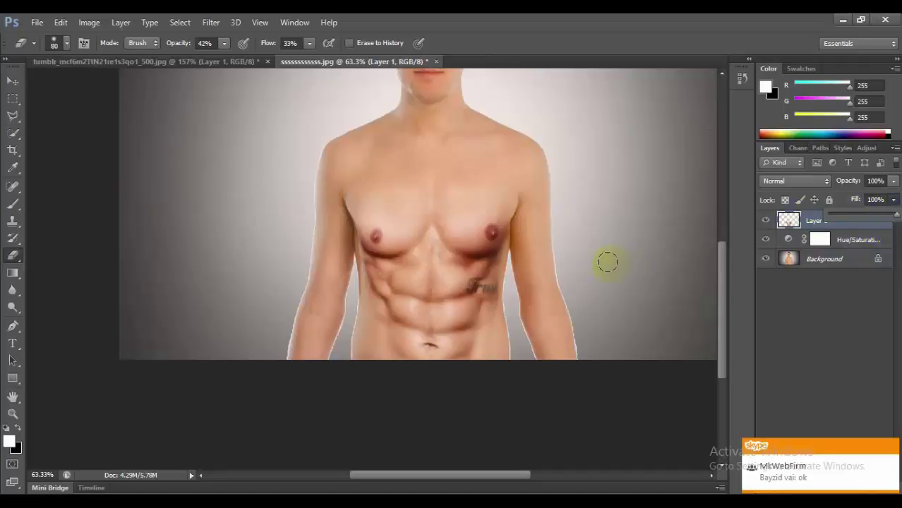
pyautogui.click(788, 258)
pyautogui.click(817, 241)
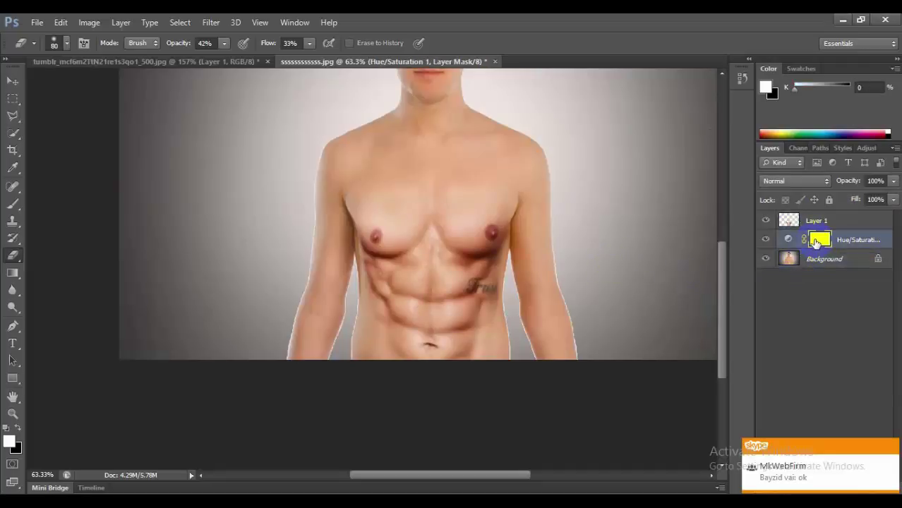
pyautogui.click(812, 261)
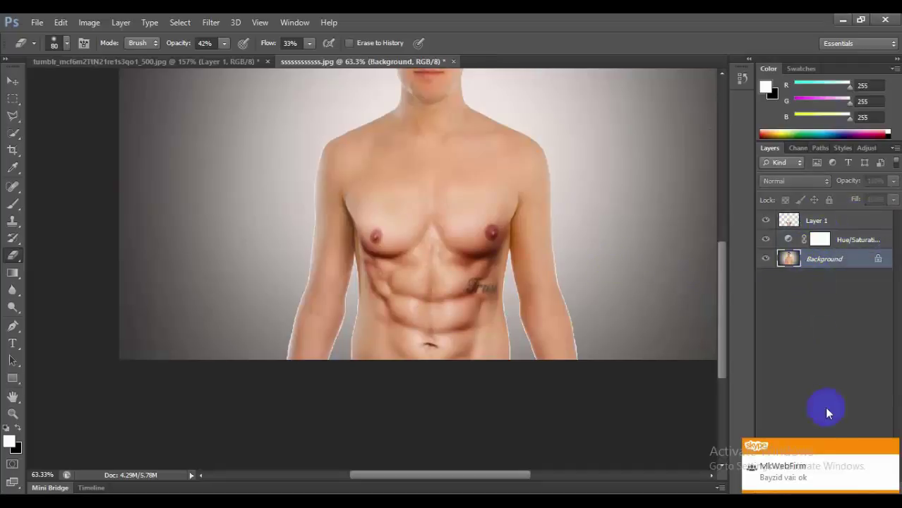
# - Add a second Hue/Saturation layer with Hue -6 and Saturation -5
pyautogui.click(827, 489)
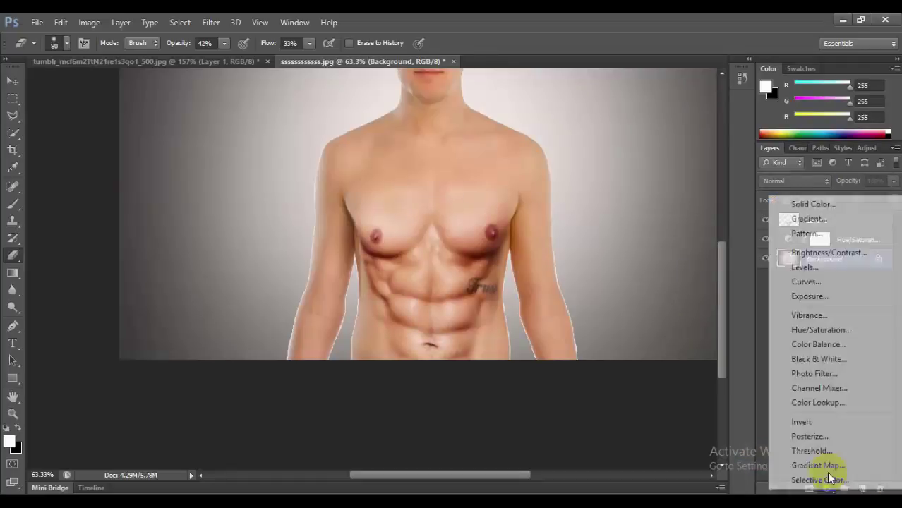
pyautogui.click(819, 330)
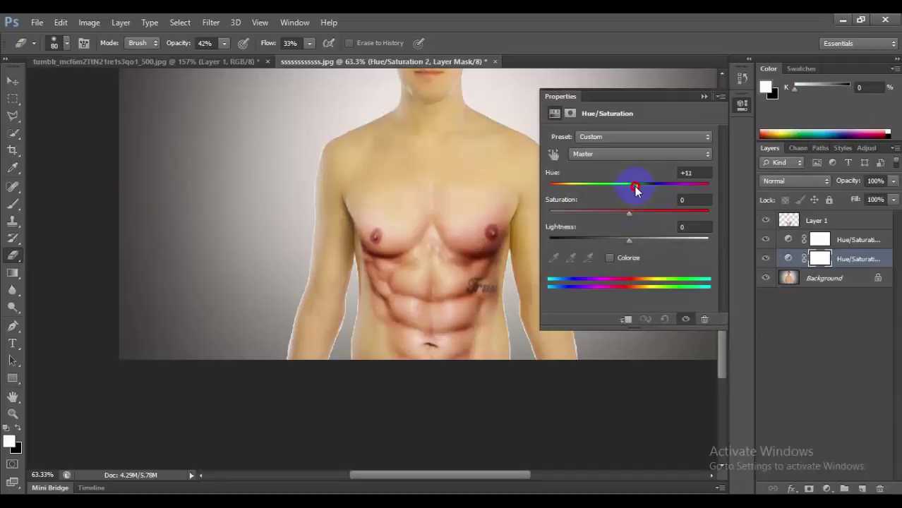
pyautogui.moveTo(634, 187); pyautogui.dragTo(624, 189)
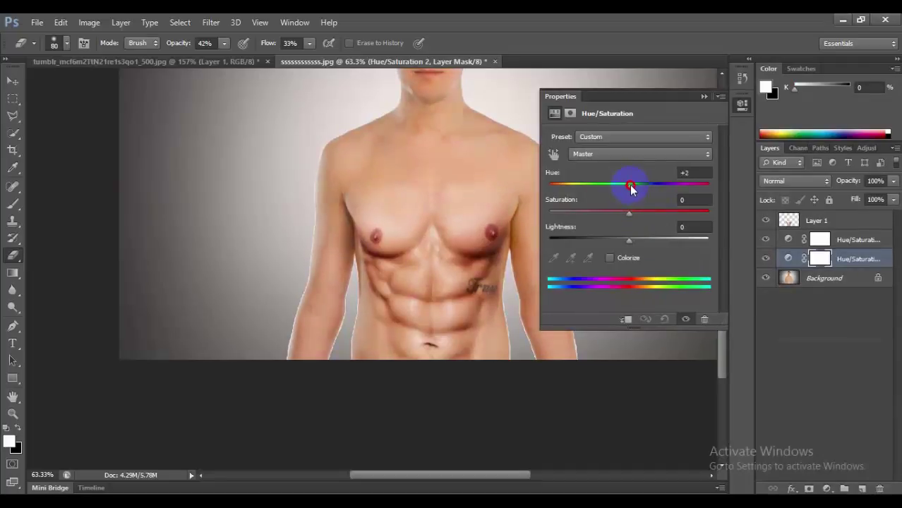
pyautogui.moveTo(633, 188); pyautogui.dragTo(629, 189)
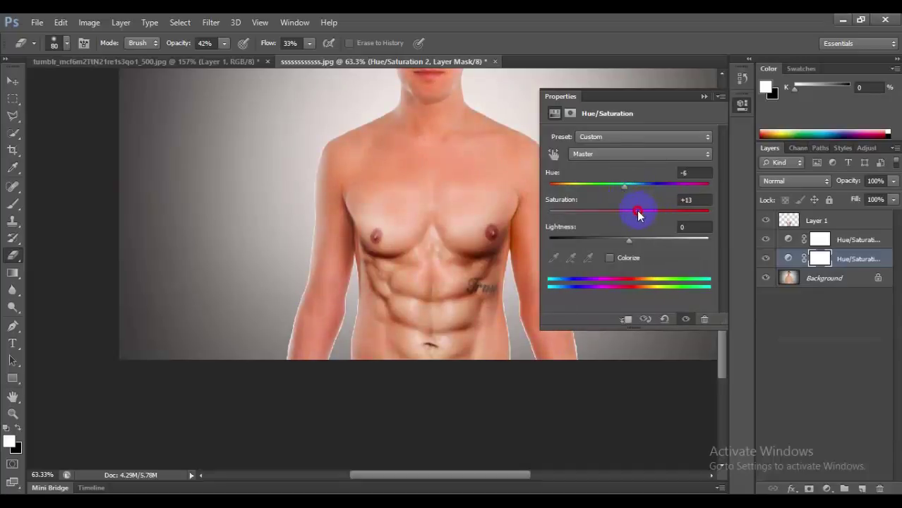
pyautogui.moveTo(633, 211); pyautogui.dragTo(637, 213)
pyautogui.moveTo(610, 212); pyautogui.dragTo(604, 216)
pyautogui.moveTo(626, 219); pyautogui.dragTo(630, 221)
pyautogui.moveTo(633, 217)
pyautogui.mouseDown()
pyautogui.moveTo(664, 225)
pyautogui.moveTo(625, 225)
pyautogui.mouseUp()
pyautogui.click(721, 97)
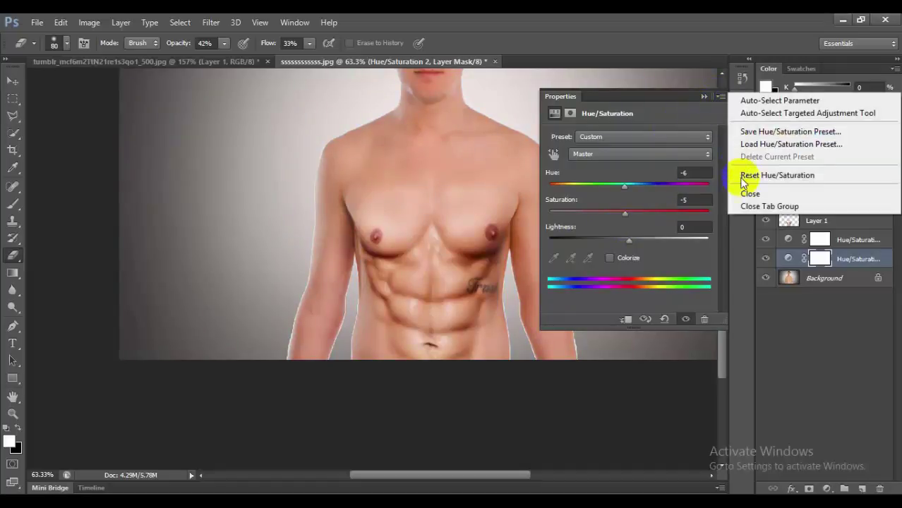
# - Return to Layer 1 and erase faint abs remnants over the left chest and lower abdomen
pyautogui.click(745, 192)
pyautogui.click(789, 220)
pyautogui.scroll(1, 428, 218)
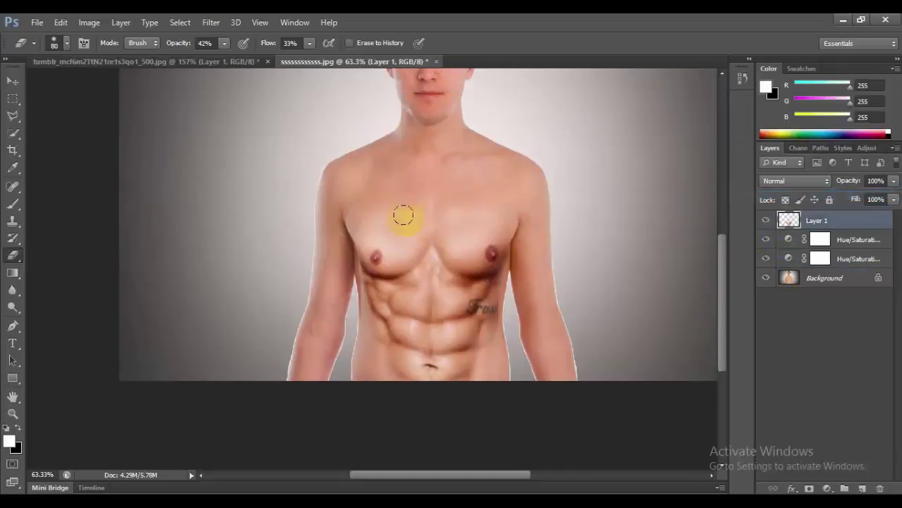
pyautogui.scroll(2, 403, 217)
pyautogui.moveTo(360, 253)
pyautogui.mouseDown()
pyautogui.moveTo(347, 263)
pyautogui.moveTo(353, 244)
pyautogui.mouseUp()
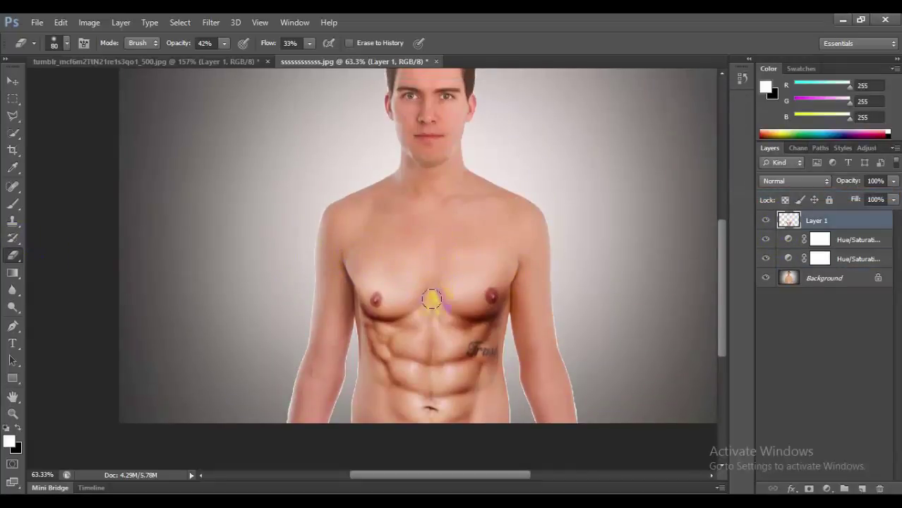
pyautogui.moveTo(432, 300)
pyautogui.mouseDown()
pyautogui.moveTo(399, 347)
pyautogui.moveTo(358, 362)
pyautogui.moveTo(371, 391)
pyautogui.moveTo(416, 402)
pyautogui.moveTo(485, 352)
pyautogui.mouseUp()
pyautogui.scroll(-2, 471, 390)
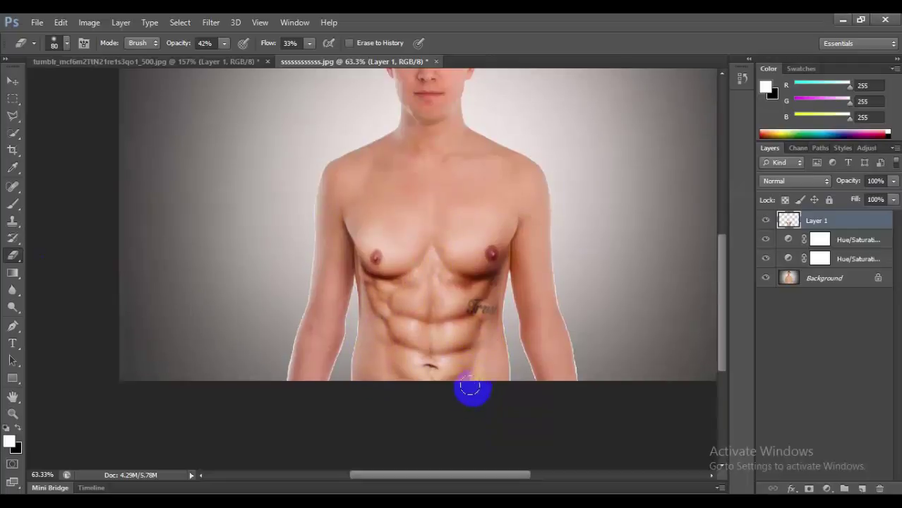
pyautogui.moveTo(470, 387)
pyautogui.mouseDown()
pyautogui.moveTo(401, 383)
pyautogui.moveTo(377, 367)
pyautogui.mouseUp()
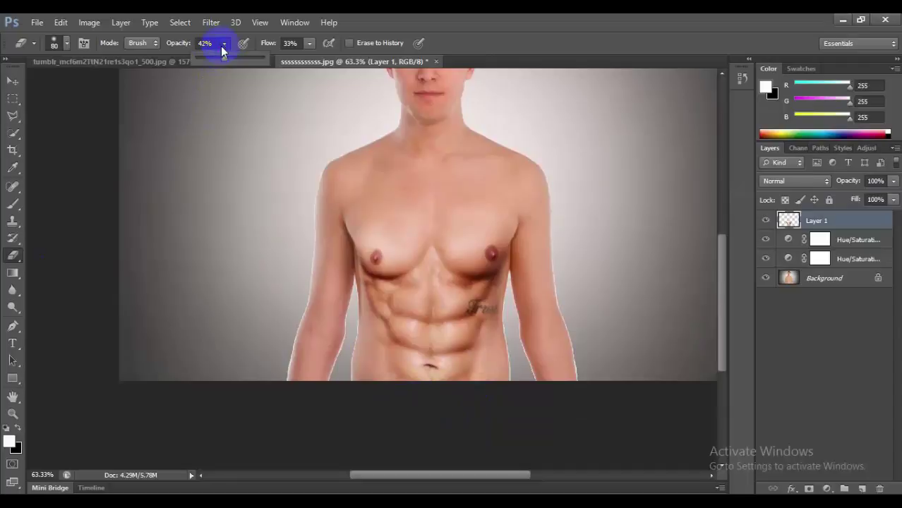
# - Set Eraser opacity to 25% and fade both torso edges and the tattoo under the right pec
pyautogui.moveTo(221, 45); pyautogui.dragTo(180, 62)
pyautogui.moveTo(212, 61); pyautogui.dragTo(216, 61)
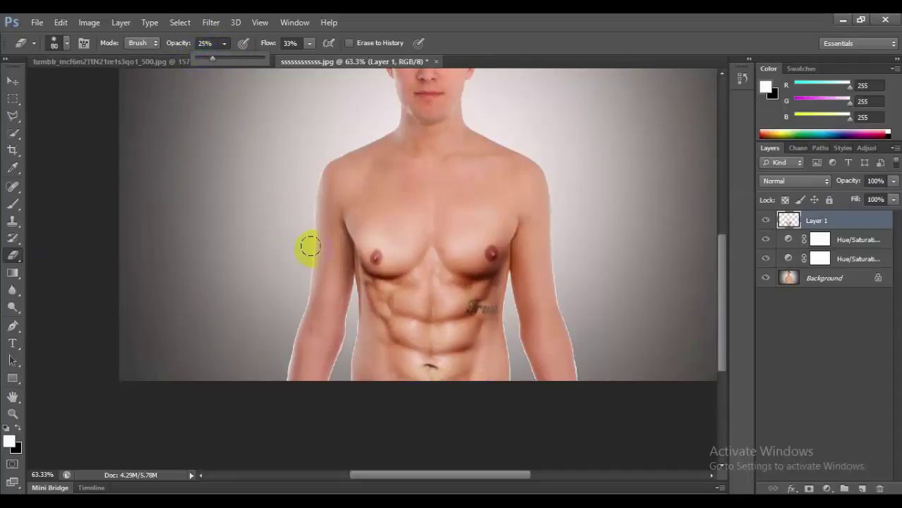
pyautogui.click(356, 322)
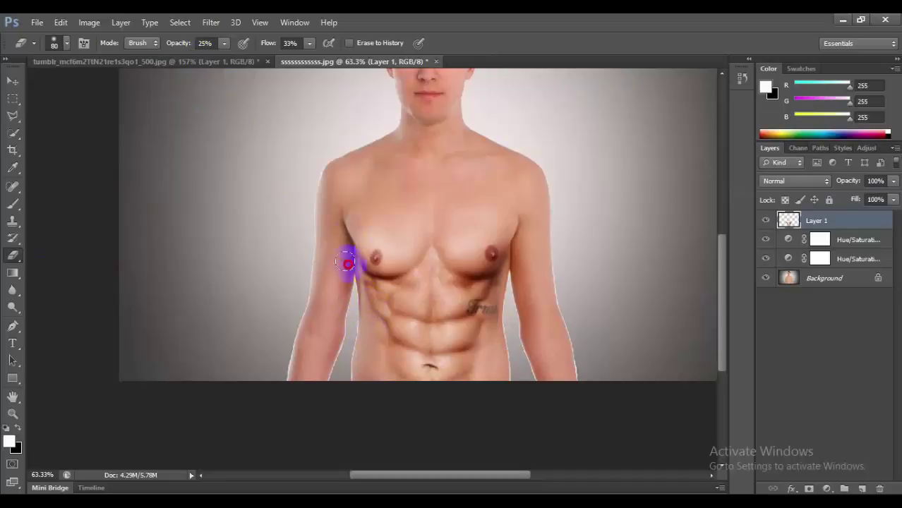
pyautogui.moveTo(350, 288); pyautogui.dragTo(341, 195)
pyautogui.moveTo(509, 199)
pyautogui.mouseDown()
pyautogui.moveTo(465, 364)
pyautogui.moveTo(402, 373)
pyautogui.mouseUp()
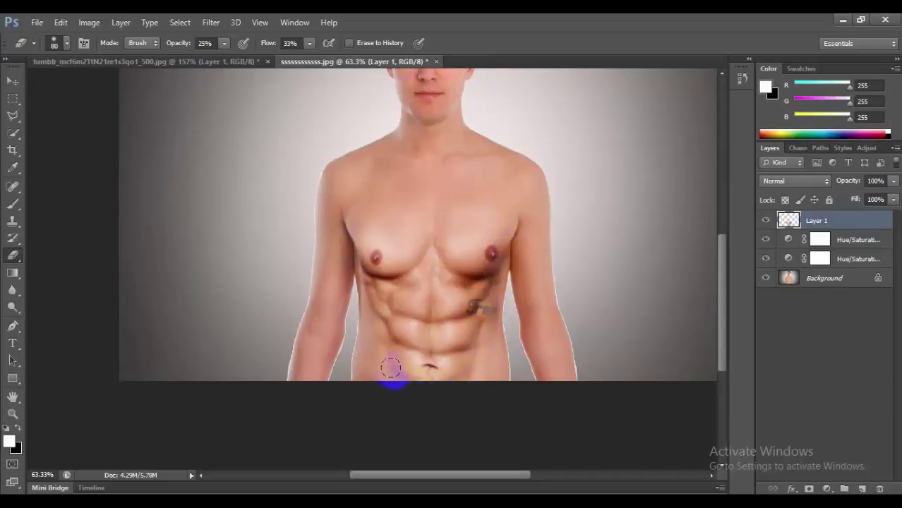
pyautogui.moveTo(466, 296); pyautogui.dragTo(481, 294)
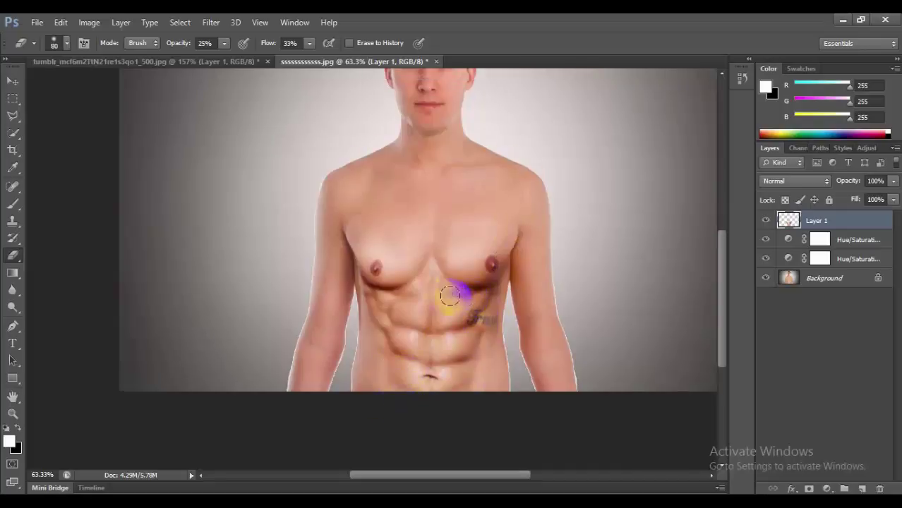
# - Shrink the eraser to 44 px and soften under the left pectoral and below the left shoulder
pyautogui.rightClick(483, 293)
pyautogui.moveTo(529, 323); pyautogui.dragTo(487, 311)
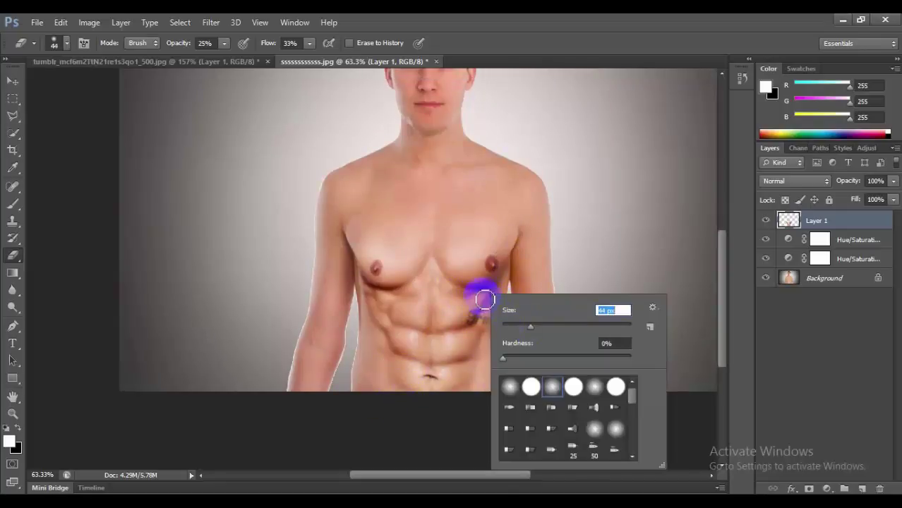
pyautogui.press('Return')
pyautogui.moveTo(385, 292); pyautogui.dragTo(415, 299)
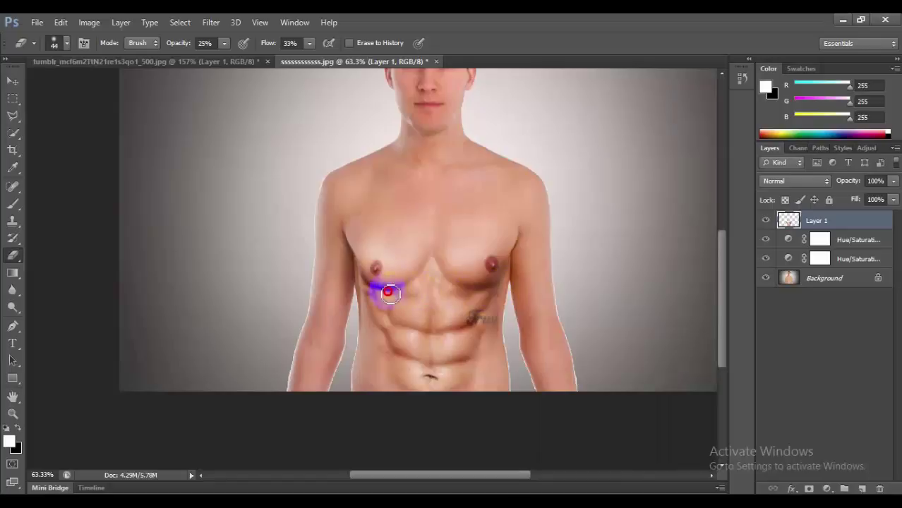
pyautogui.scroll(-3, 418, 224)
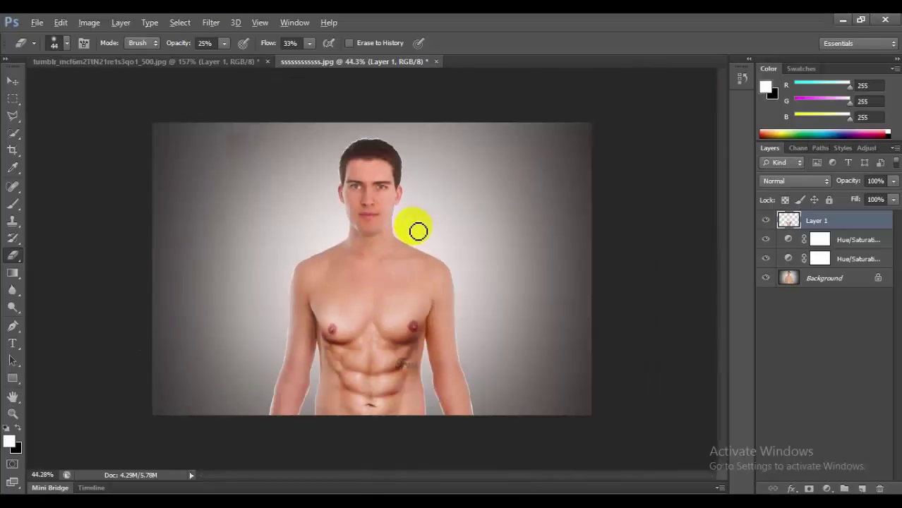
pyautogui.press('alt')
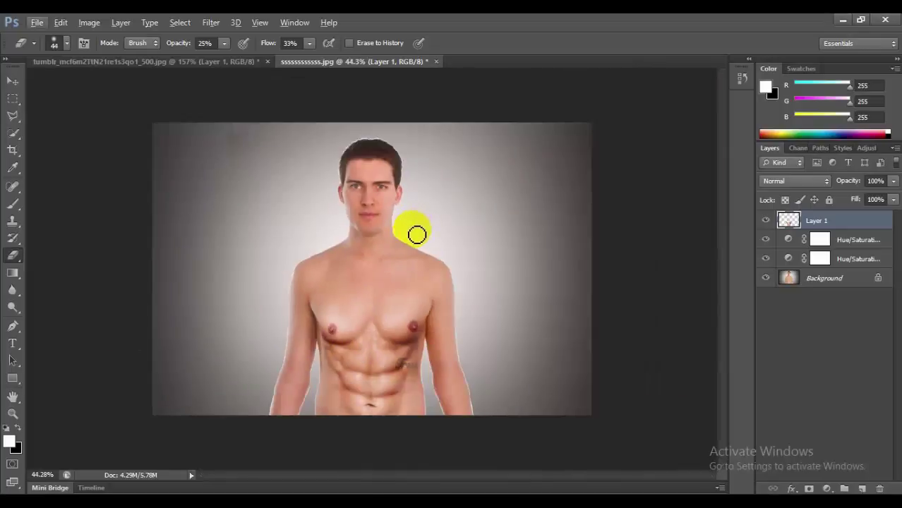
pyautogui.scroll(1, 417, 234)
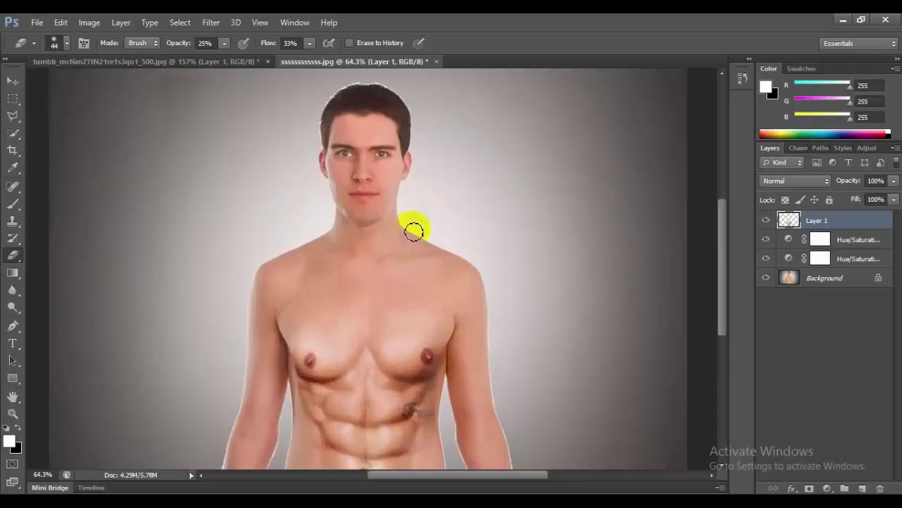
pyautogui.scroll(1, 413, 227)
pyautogui.scroll(2, 416, 258)
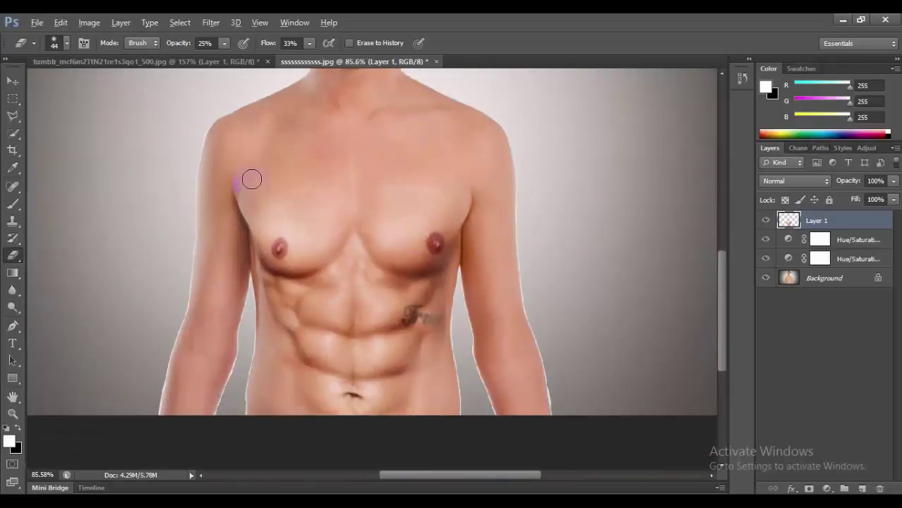
pyautogui.moveTo(243, 188); pyautogui.dragTo(243, 222)
# - Switch to the Pencil, sample skin tone, set a 14 px round tip, and paint the left shoulder mark
pyautogui.click(14, 202)
pyautogui.rightClick(16, 202)
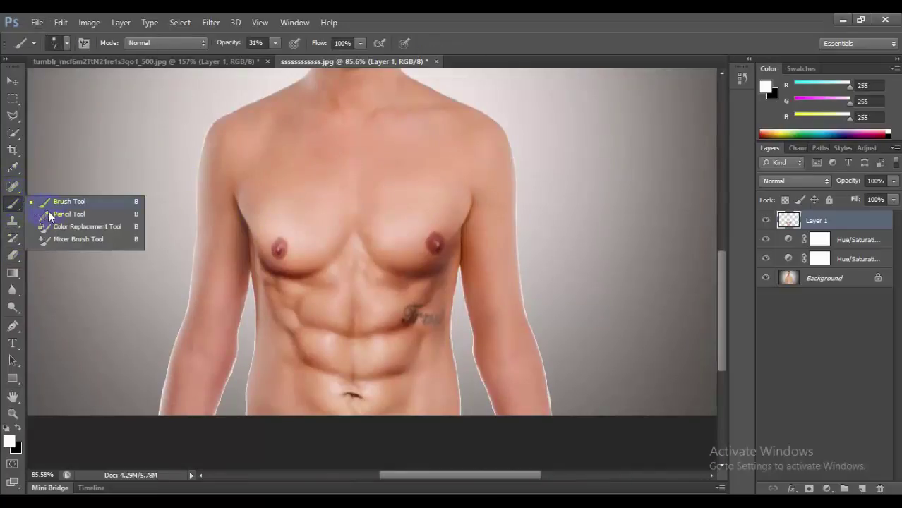
pyautogui.click(49, 212)
pyautogui.keyDown('alt'); pyautogui.click(268, 176); pyautogui.keyUp('alt')
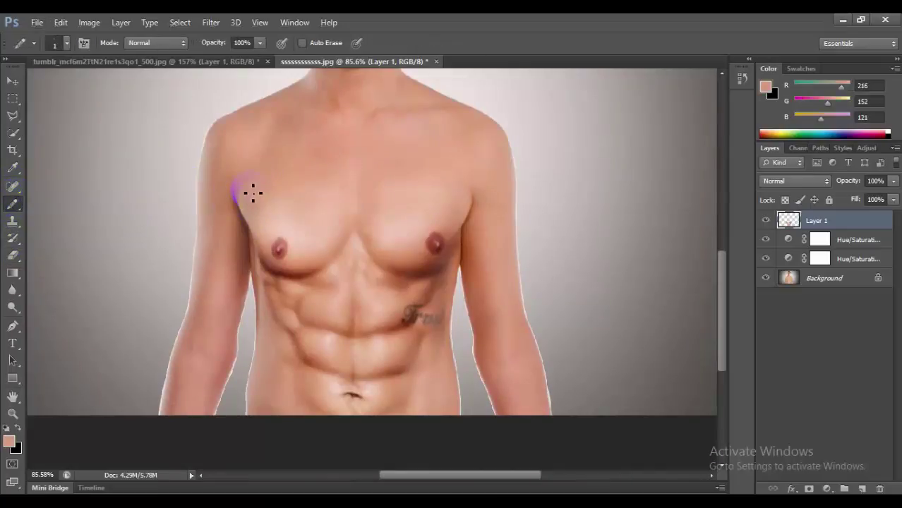
pyautogui.rightClick(255, 189)
pyautogui.moveTo(271, 222); pyautogui.dragTo(275, 220)
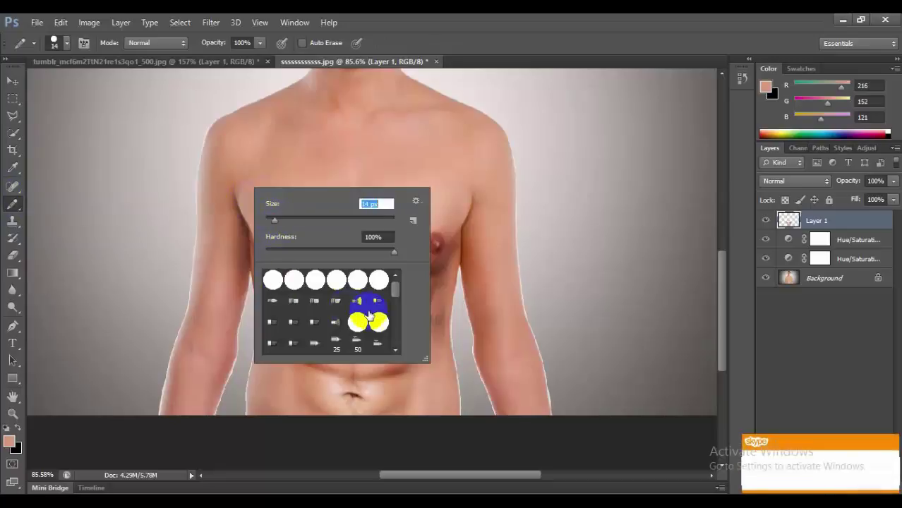
pyautogui.scroll(-3, 358, 310)
pyautogui.scroll(3, 360, 300)
pyautogui.click(272, 283)
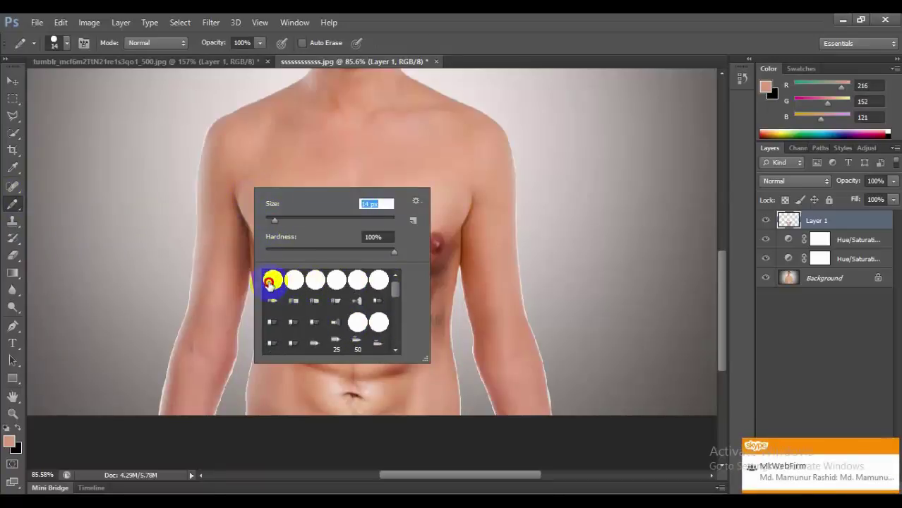
pyautogui.click(242, 201)
pyautogui.moveTo(248, 203); pyautogui.dragTo(252, 187)
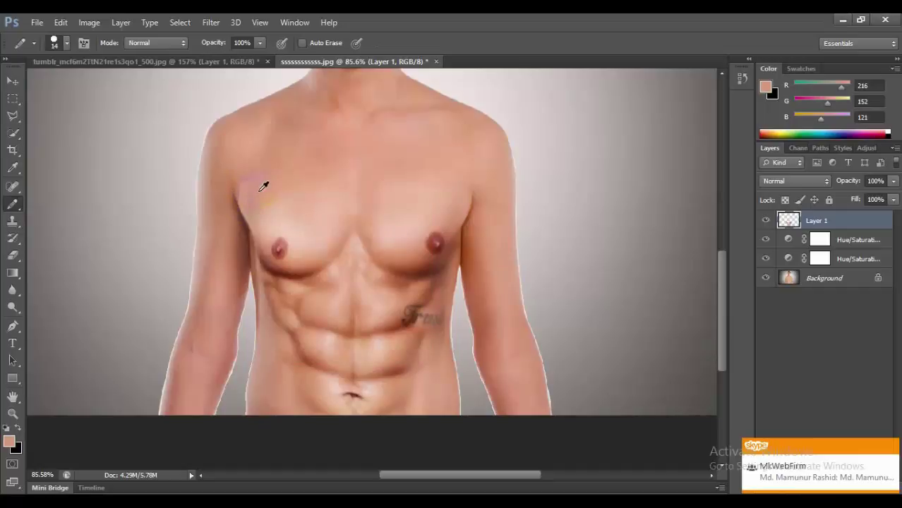
# - Lower the pencil opacity and paint faint sampled skin strokes near the shoulder and armpit edge
pyautogui.scroll(2, 264, 189)
pyautogui.scroll(3, 265, 187)
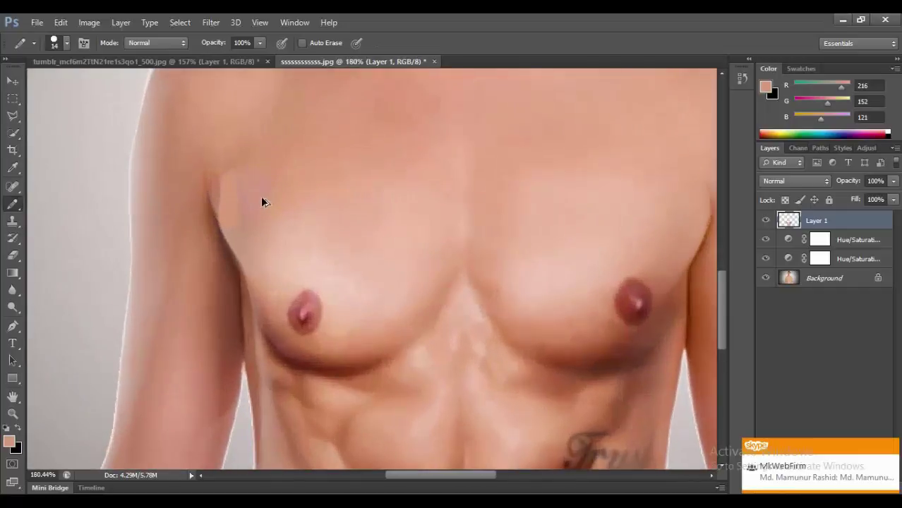
pyautogui.click(259, 43)
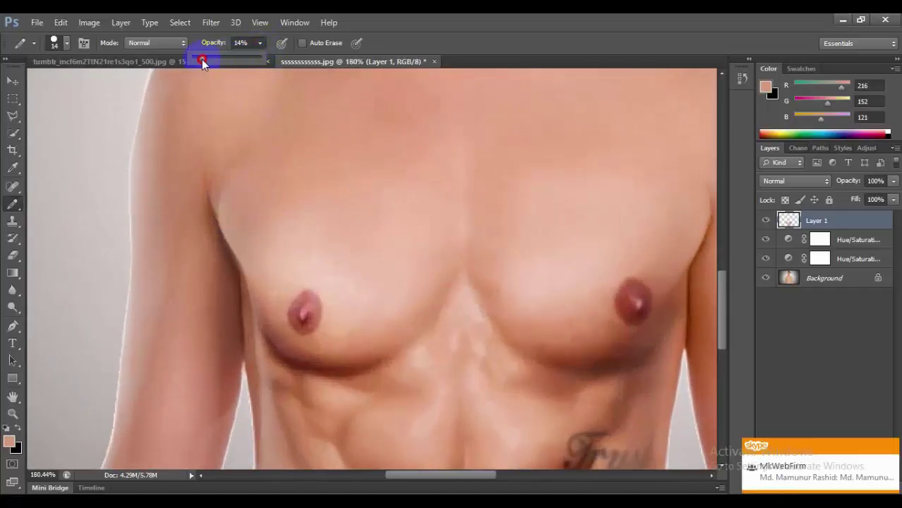
pyautogui.moveTo(200, 60); pyautogui.dragTo(197, 62)
pyautogui.moveTo(215, 206)
pyautogui.mouseDown()
pyautogui.moveTo(219, 176)
pyautogui.moveTo(230, 212)
pyautogui.mouseUp()
pyautogui.keyDown('alt'); pyautogui.click(262, 153); pyautogui.keyUp('alt')
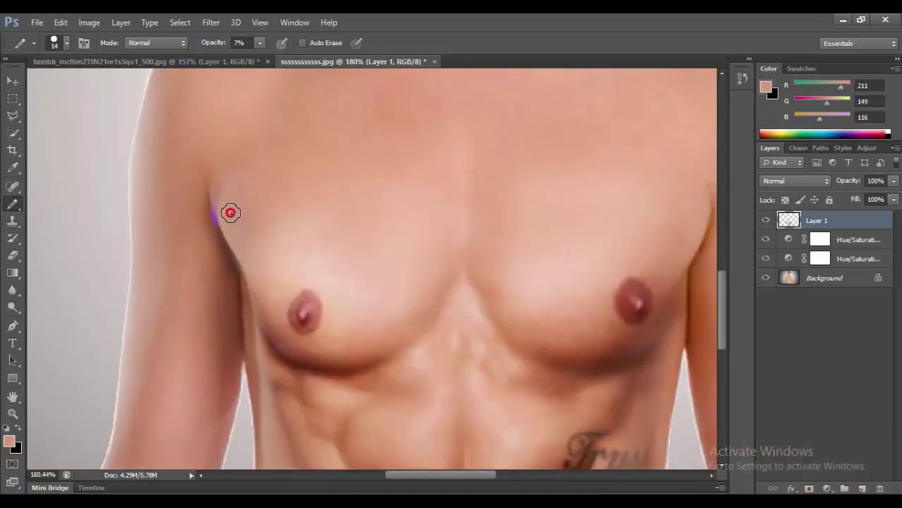
pyautogui.click(260, 43)
pyautogui.keyDown('alt'); pyautogui.click(276, 155); pyautogui.keyUp('alt')
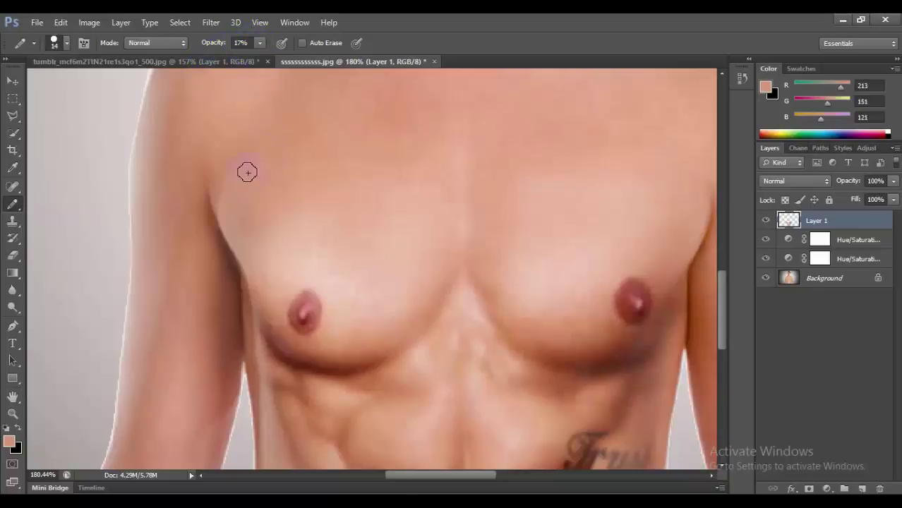
pyautogui.moveTo(233, 201)
pyautogui.mouseDown()
pyautogui.moveTo(226, 178)
pyautogui.moveTo(240, 239)
pyautogui.mouseUp()
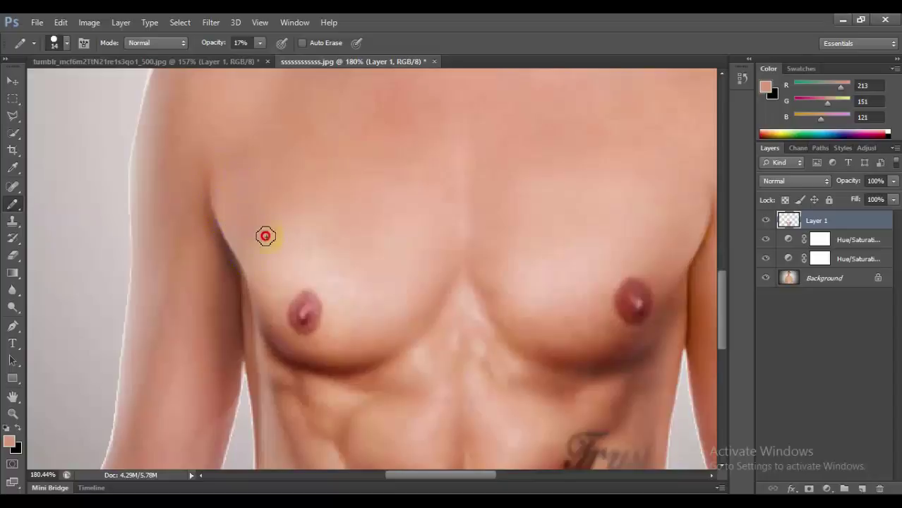
# - Sample skin tone from the lower abdomen
pyautogui.scroll(-2, 267, 224)
pyautogui.scroll(-2, 239, 155)
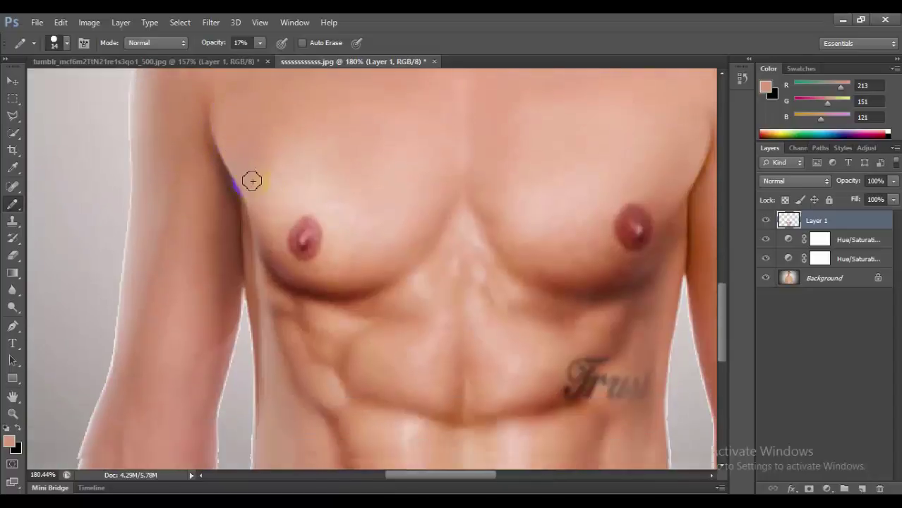
pyautogui.scroll(-2, 250, 179)
pyautogui.scroll(-5, 318, 247)
pyautogui.scroll(-2, 360, 339)
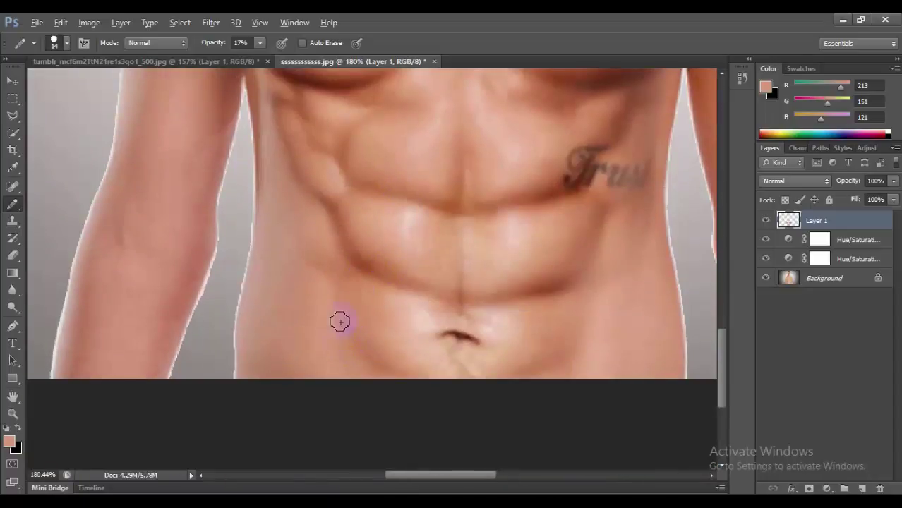
pyautogui.keyDown('alt'); pyautogui.click(342, 317); pyautogui.keyUp('alt')
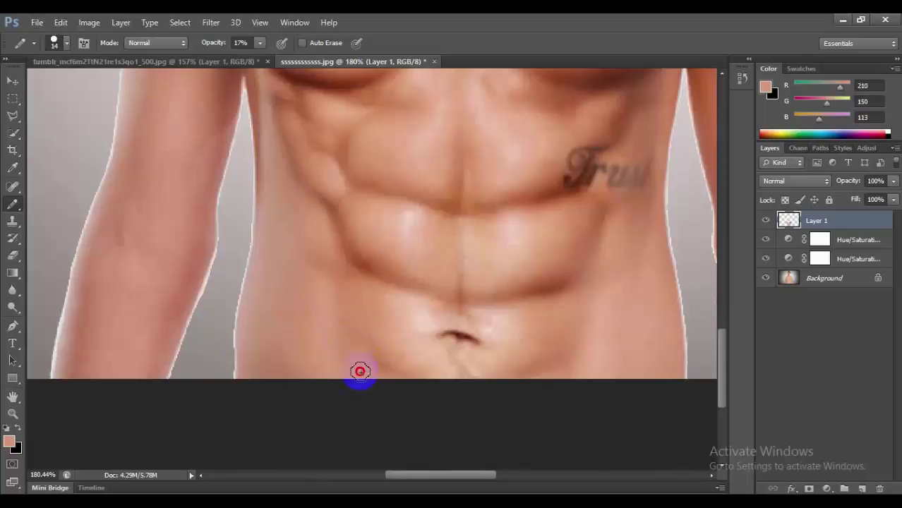
pyautogui.scroll(-2, 368, 348)
pyautogui.scroll(-2, 355, 333)
pyautogui.scroll(-2, 352, 312)
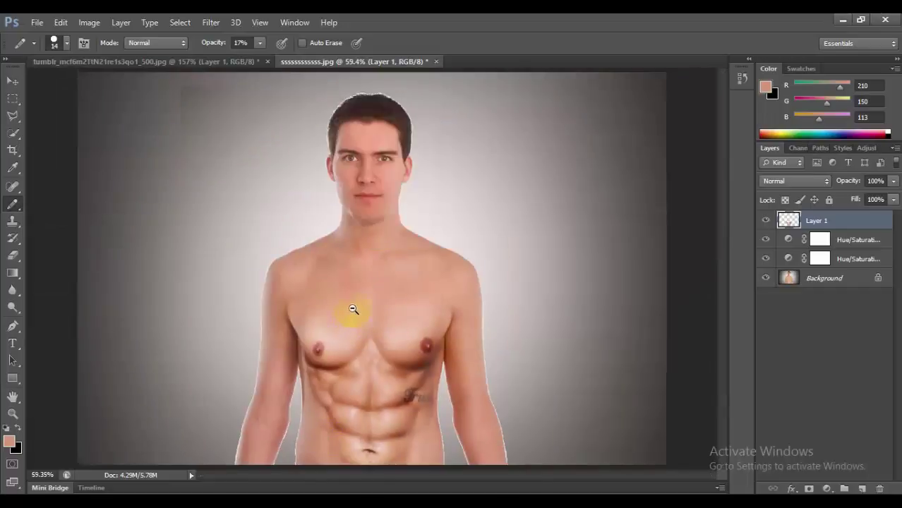
pyautogui.scroll(-1, 354, 305)
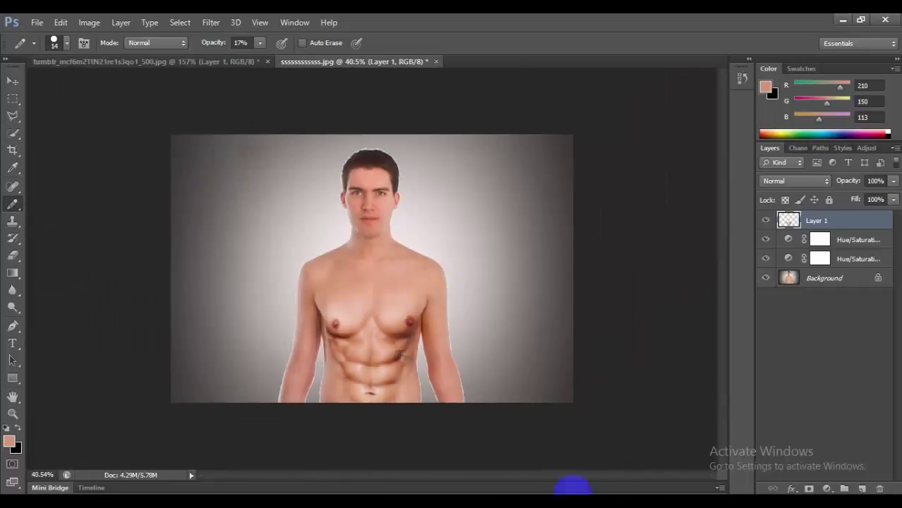